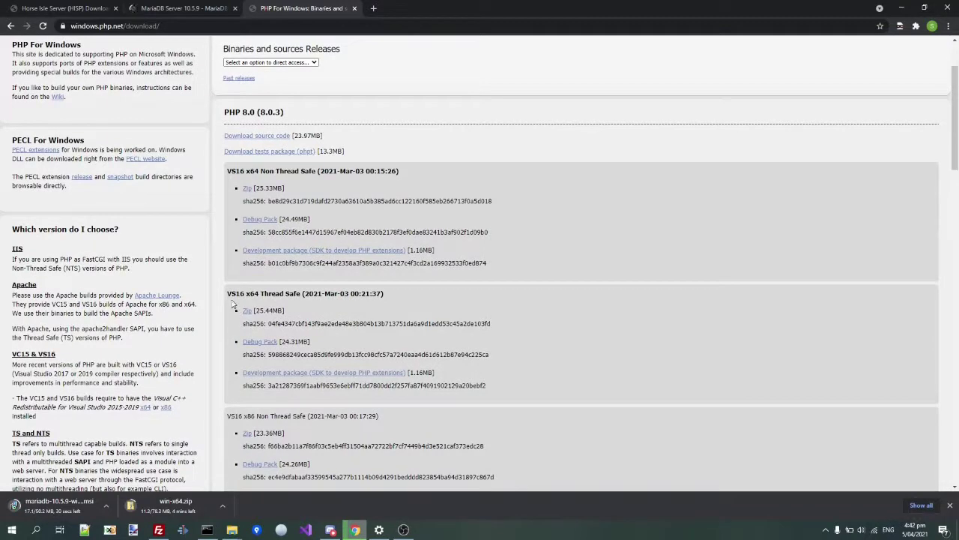
- Download the PHP 8.0.3 VS16 x64 Thread Safe zip from windows.php.net
{"action": "left_click_drag", "start_coordinate": [229, 294], "coordinate": [377, 296]}
{"action": "left_click", "coordinate": [376, 298]}
{"action": "scroll", "coordinate": [239, 420], "scroll_direction": "down", "scroll_amount": 2}
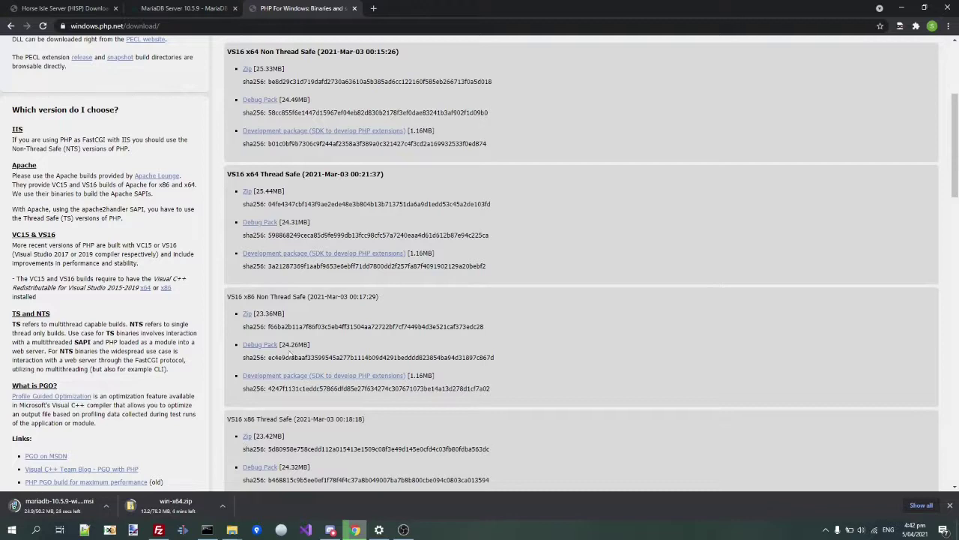
{"action": "left_click", "coordinate": [250, 191]}
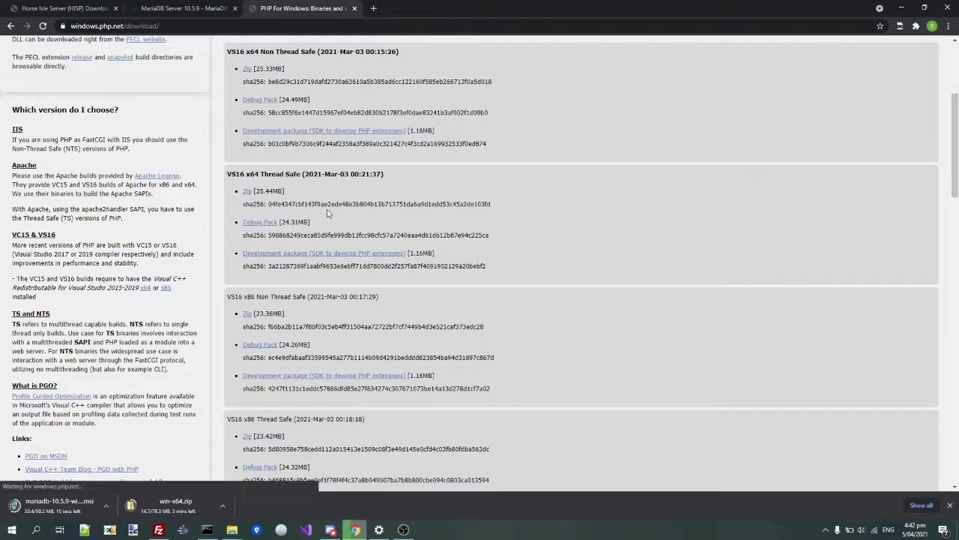
- Search 'apache2 for windows' and follow the Apache documentation to the ApacheHaus download site
{"action": "key", "text": "ctrl+t"}
{"action": "type", "text": "apache2 for windows"}
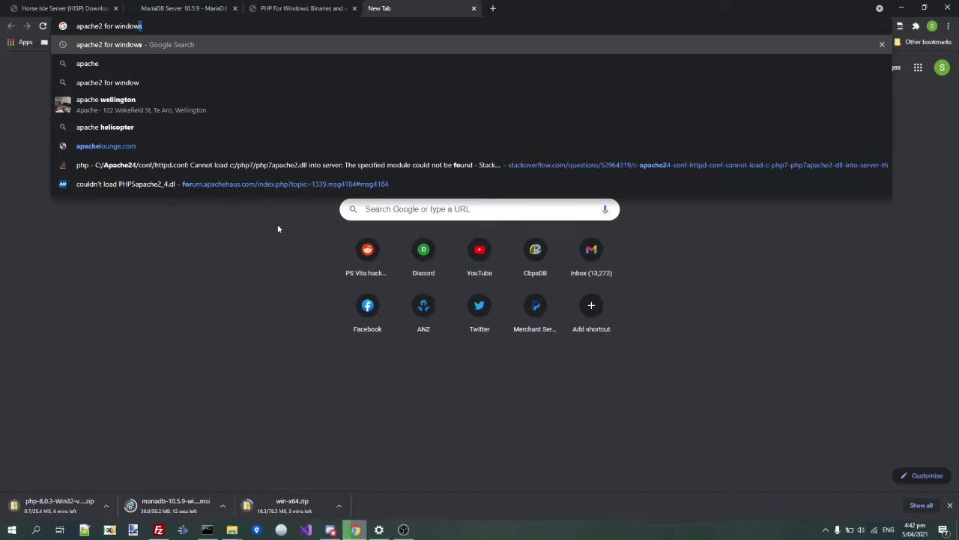
{"action": "key", "text": "Return"}
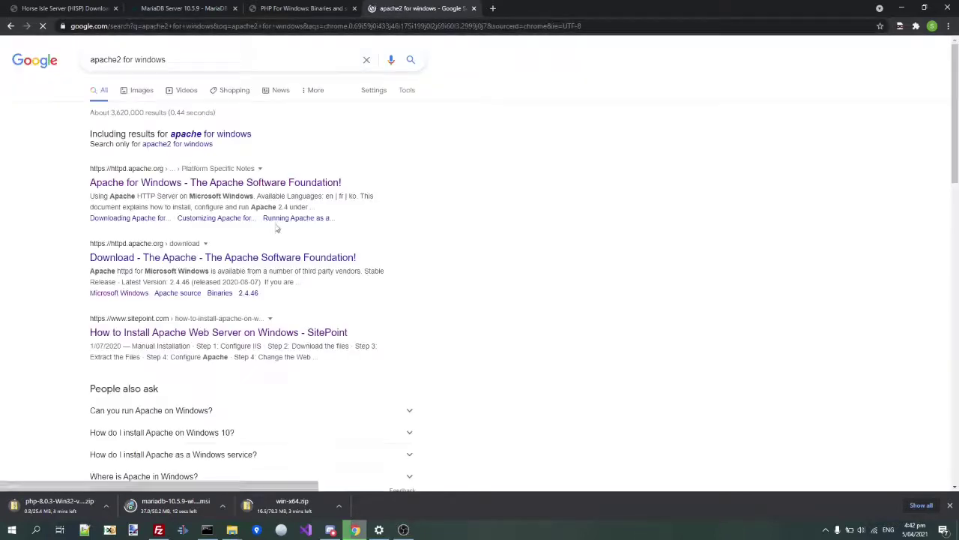
{"action": "left_click", "coordinate": [159, 190]}
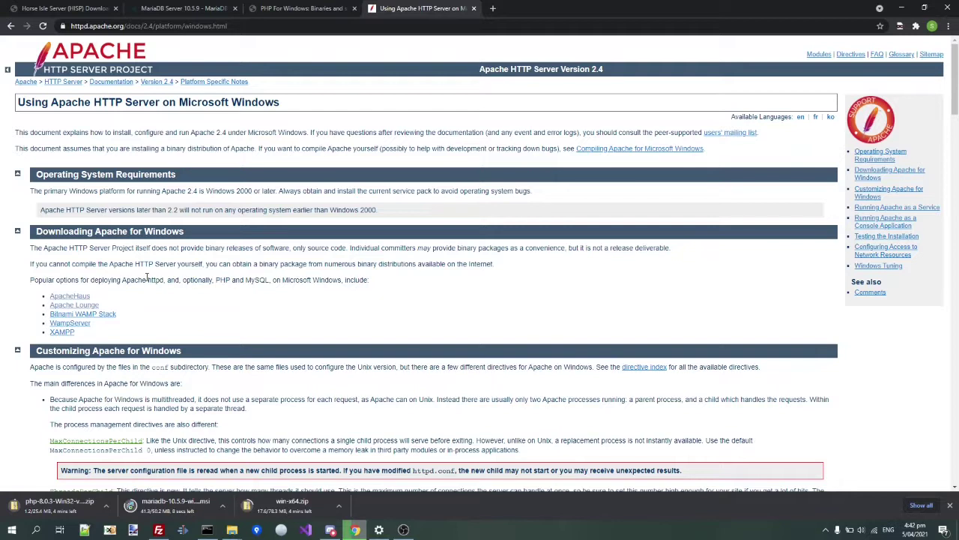
{"action": "left_click", "coordinate": [75, 297]}
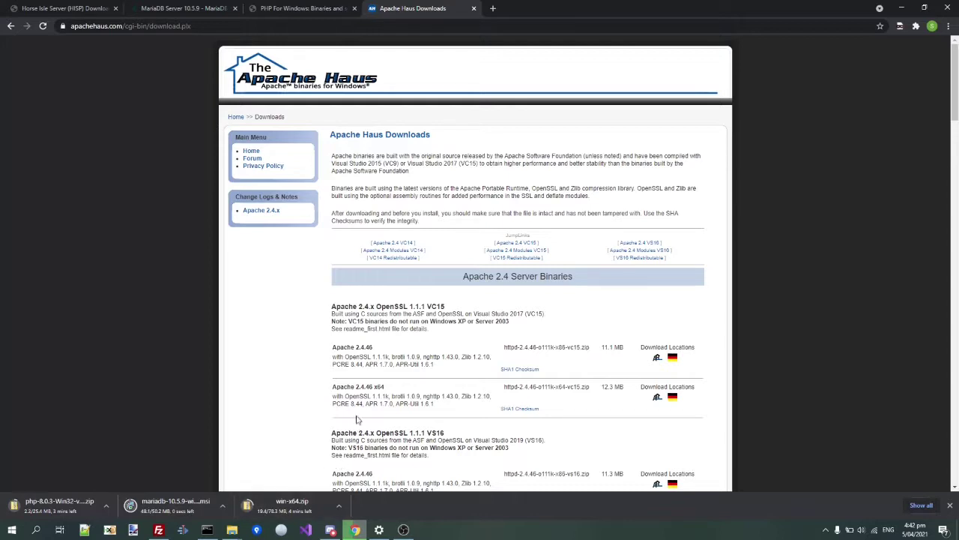
- Download the Apache 2.4.46 x64 build (httpd-2.4.46-o111k-x64-vc15.zip) from ApacheHaus
{"action": "left_click_drag", "start_coordinate": [335, 389], "coordinate": [642, 398]}
{"action": "left_click", "coordinate": [582, 398]}
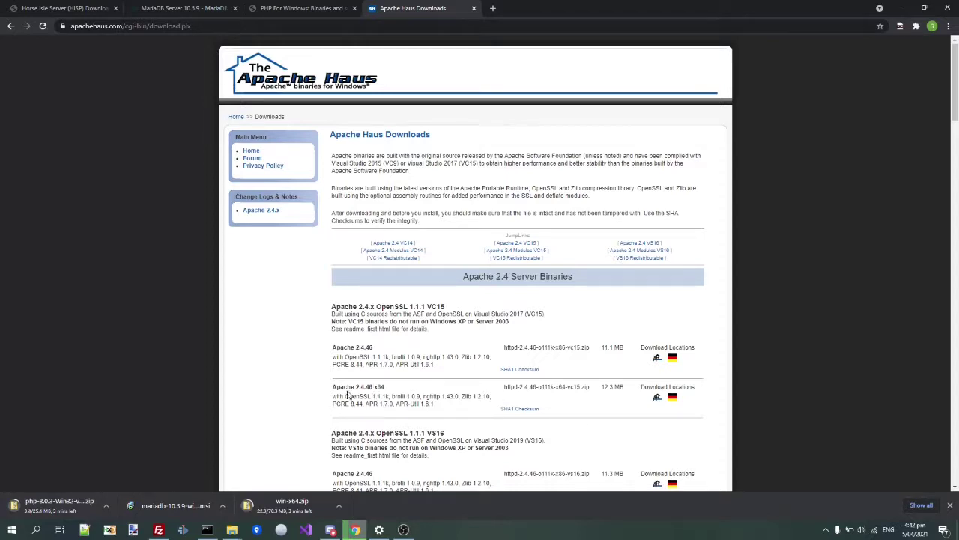
{"action": "left_click_drag", "start_coordinate": [336, 395], "coordinate": [398, 401]}
{"action": "left_click", "coordinate": [558, 386]}
{"action": "left_click", "coordinate": [657, 397]}
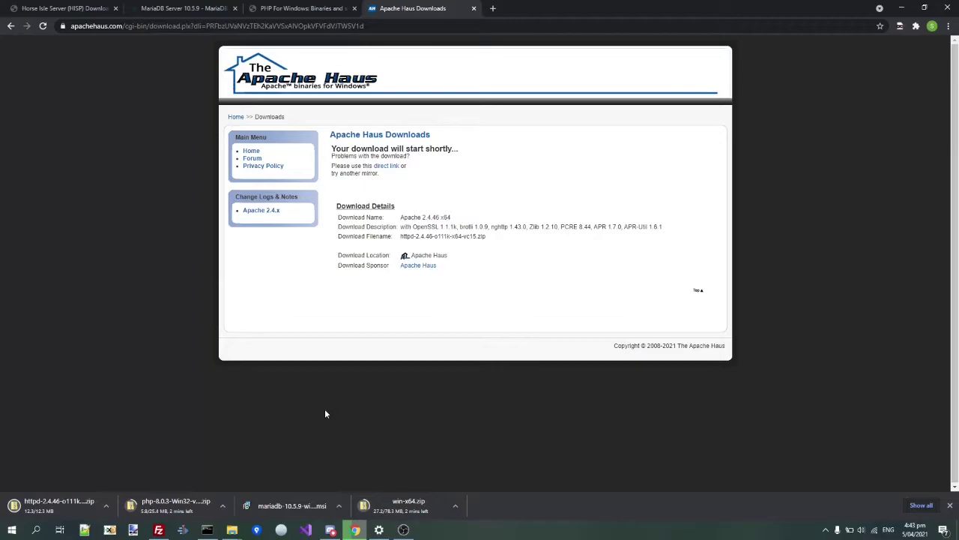
{"action": "key", "text": "alt+Tab"}
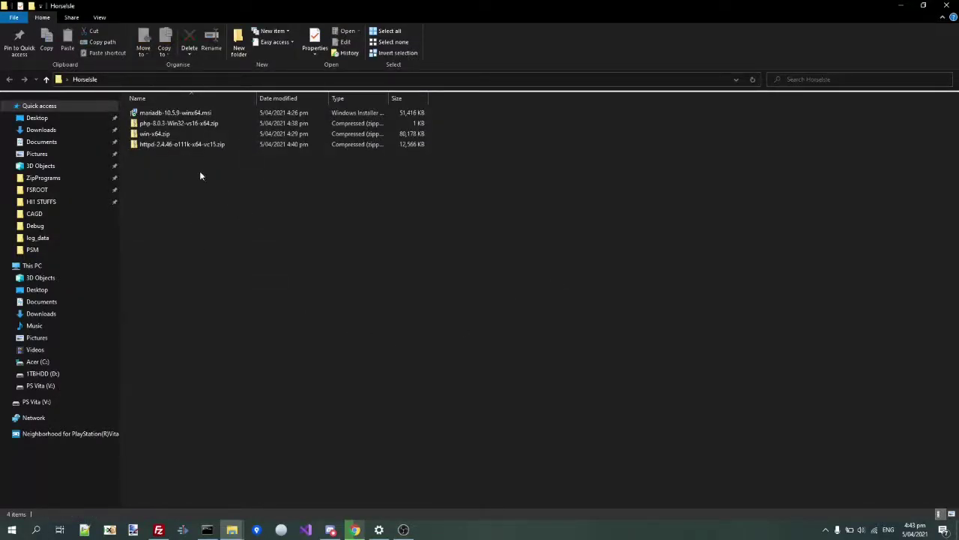
- Launch the MariaDB installer and accept the licence agreement
{"action": "double_click", "coordinate": [159, 113]}
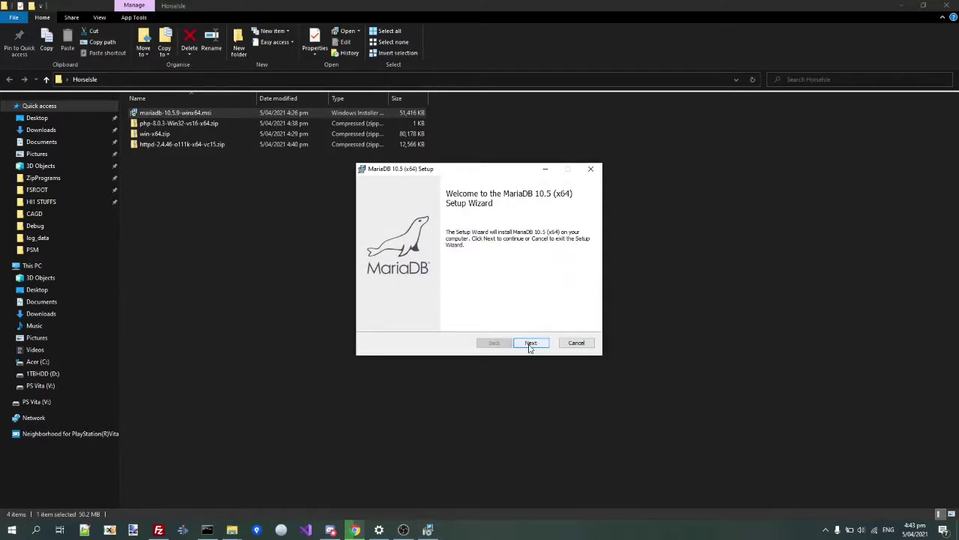
{"action": "left_click", "coordinate": [530, 344]}
{"action": "left_click", "coordinate": [448, 321]}
{"action": "left_click", "coordinate": [527, 344]}
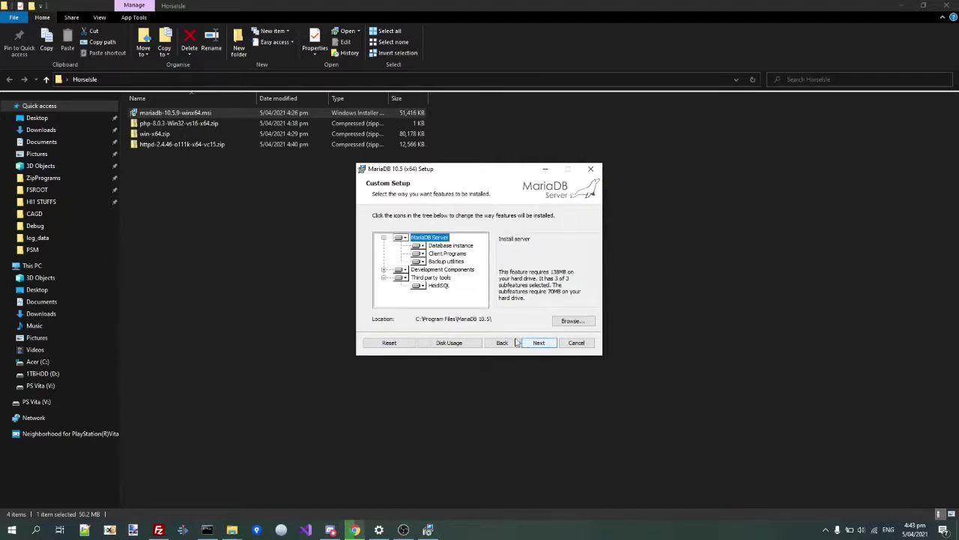
- Set MariaDB Server and all third-party tools, including HeidiSQL, to install entirely
{"action": "left_click", "coordinate": [404, 239]}
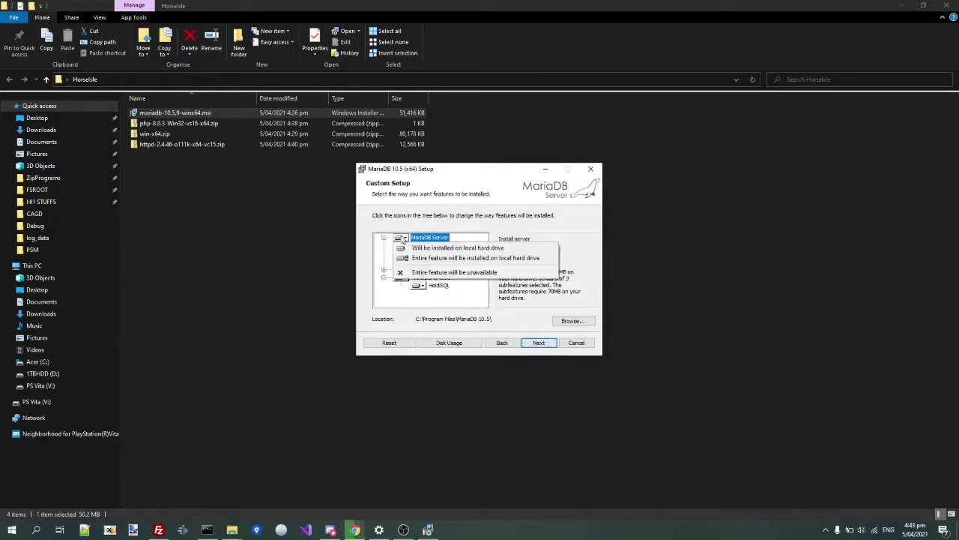
{"action": "left_click", "coordinate": [416, 258]}
{"action": "left_click", "coordinate": [400, 275]}
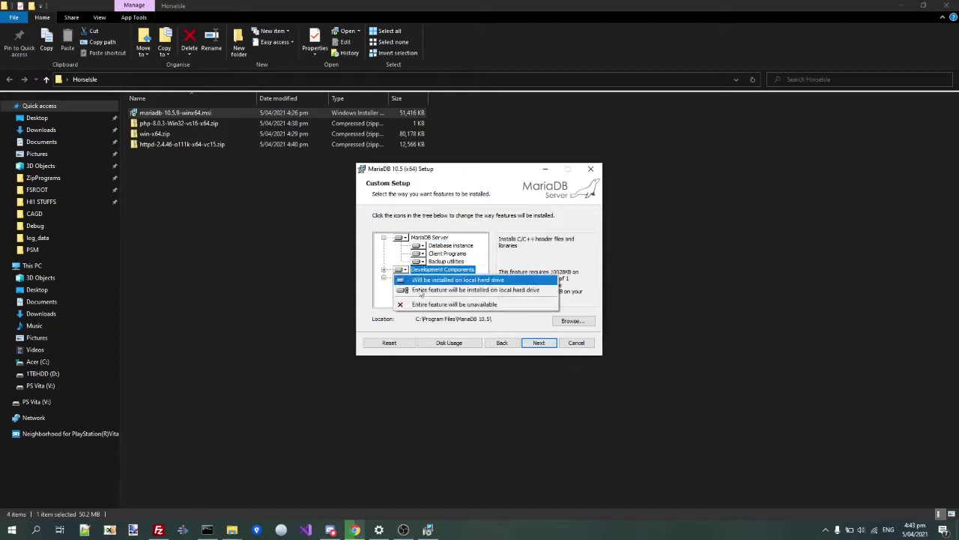
{"action": "left_click", "coordinate": [400, 279]}
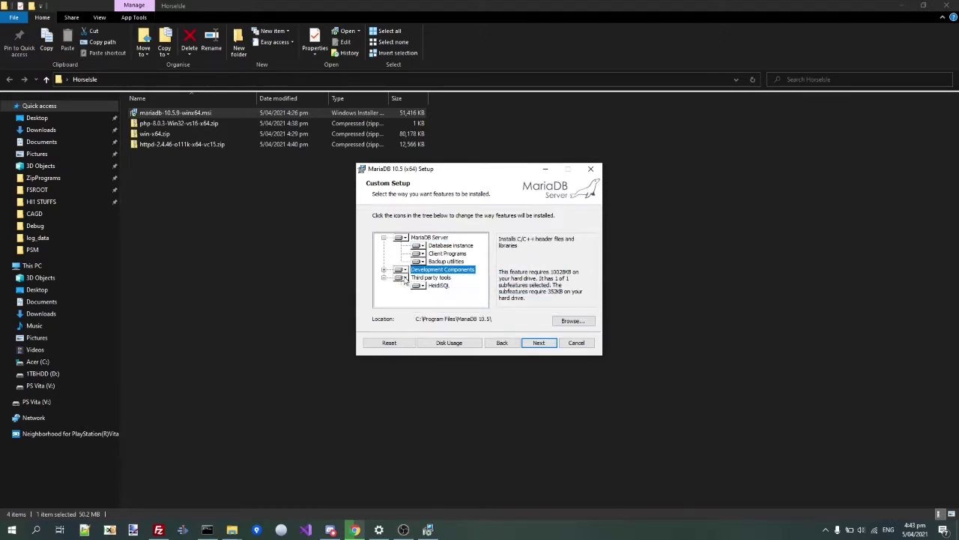
{"action": "left_click", "coordinate": [401, 278]}
{"action": "left_click", "coordinate": [417, 301]}
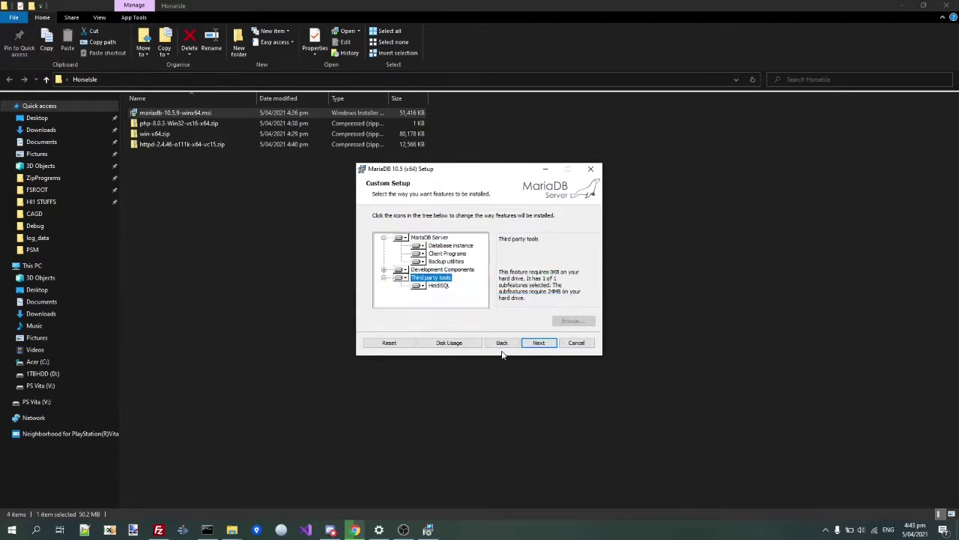
- Enter and confirm a root password and make UTF8 the default character set
{"action": "left_click", "coordinate": [539, 342]}
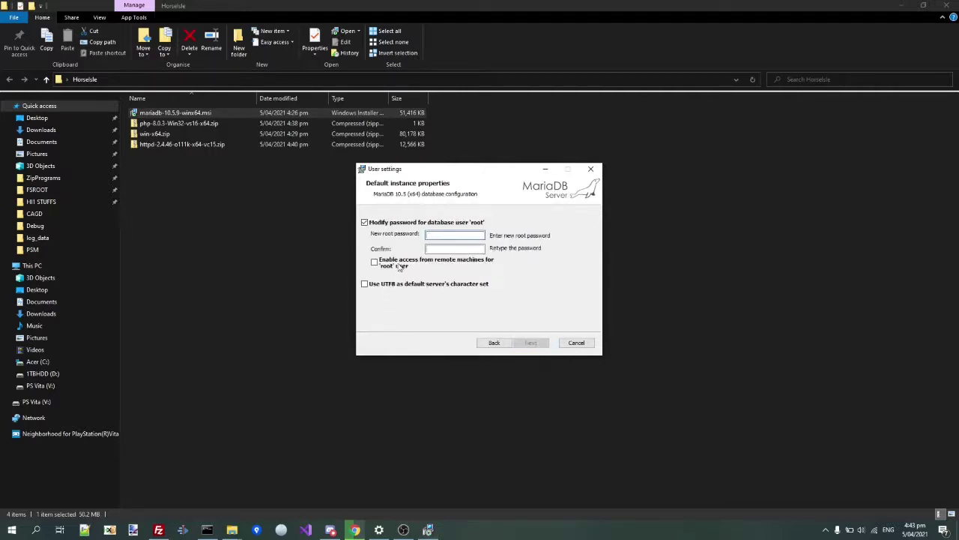
{"action": "left_click", "coordinate": [366, 286]}
{"action": "left_click", "coordinate": [443, 235]}
{"action": "left_click", "coordinate": [442, 248]}
{"action": "type", "text": "*"}
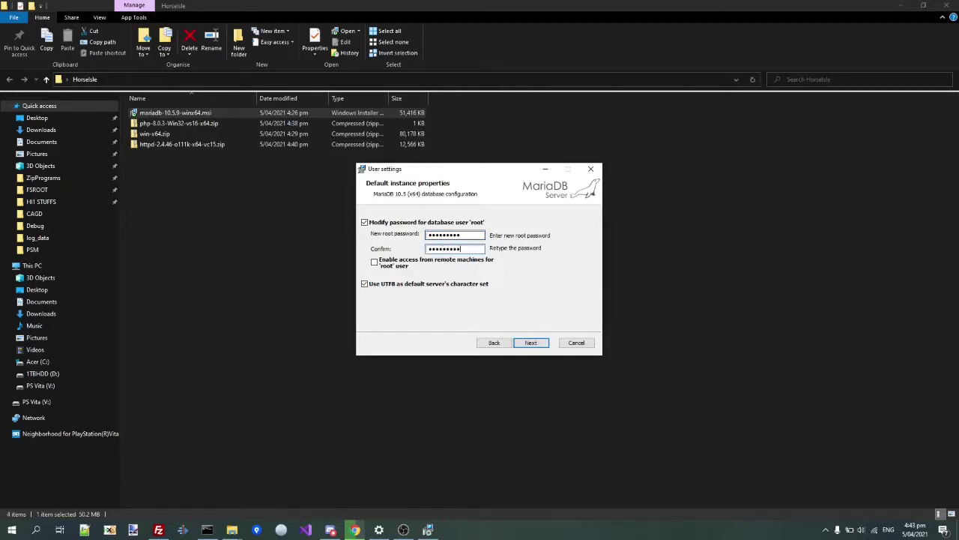
- Keep the default MariaDB service and port 3306, install, and finish the wizard
{"action": "left_click", "coordinate": [534, 343]}
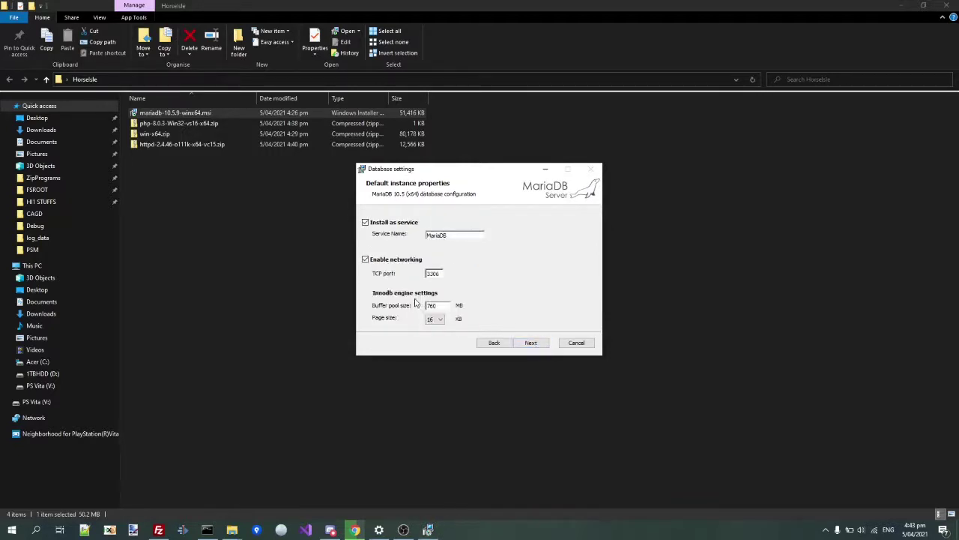
{"action": "left_click", "coordinate": [531, 342]}
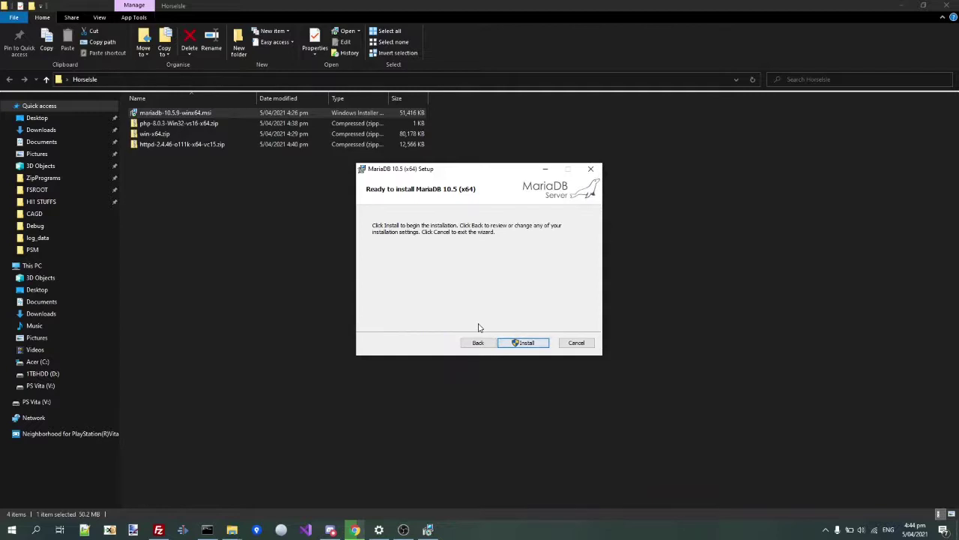
{"action": "left_click", "coordinate": [531, 342]}
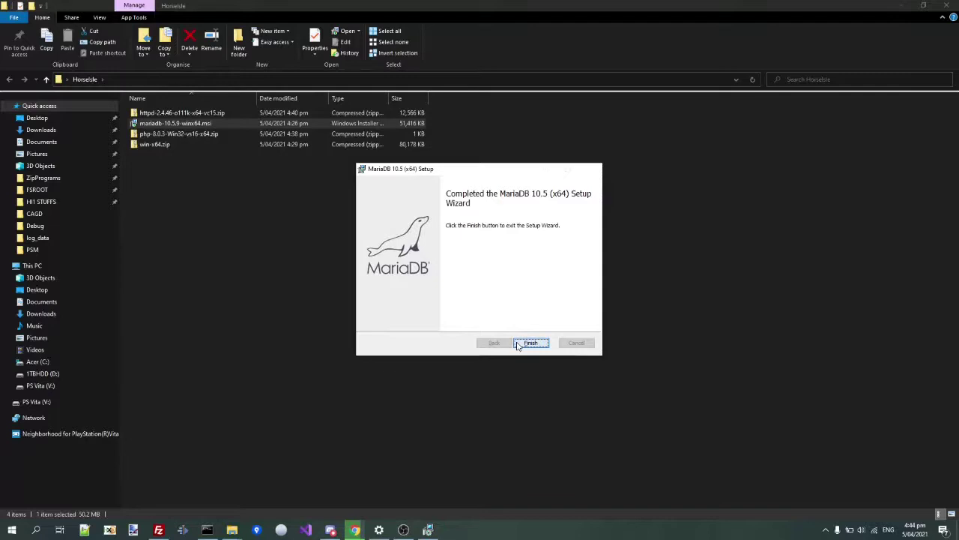
{"action": "left_click", "coordinate": [531, 344]}
- Search the Start menu for HeidiSQL, fixing the misspelled 'hedisql', and launch it
{"action": "key", "text": "super"}
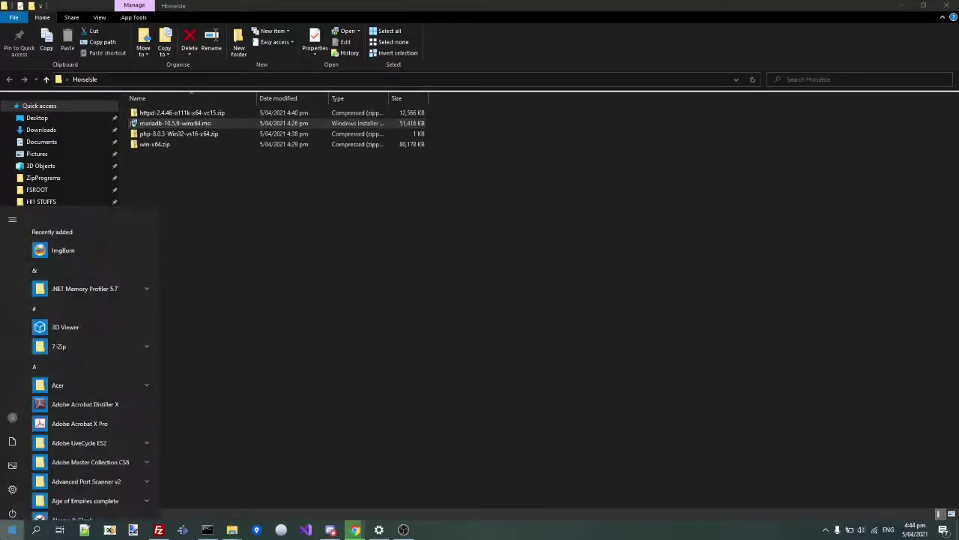
{"action": "type", "text": "he"}
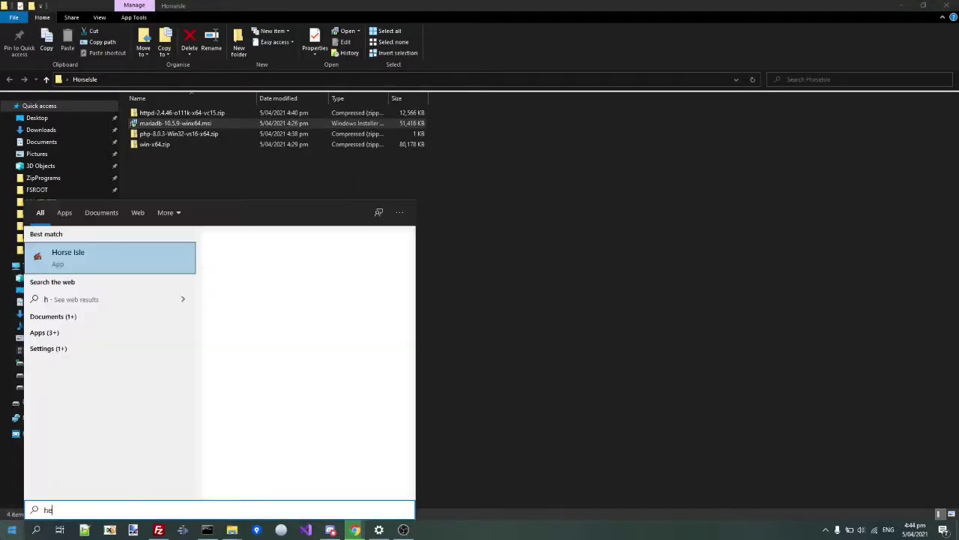
{"action": "type", "text": "dis"}
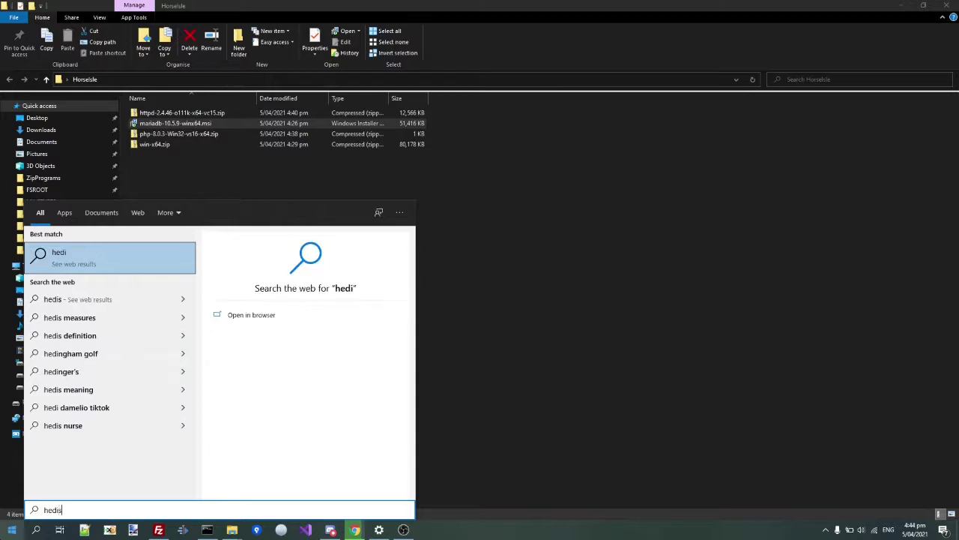
{"action": "type", "text": "ql"}
{"action": "key", "text": "ctrl+a"}
{"action": "key", "text": "BackSpace"}
{"action": "type", "text": "Heidi"}
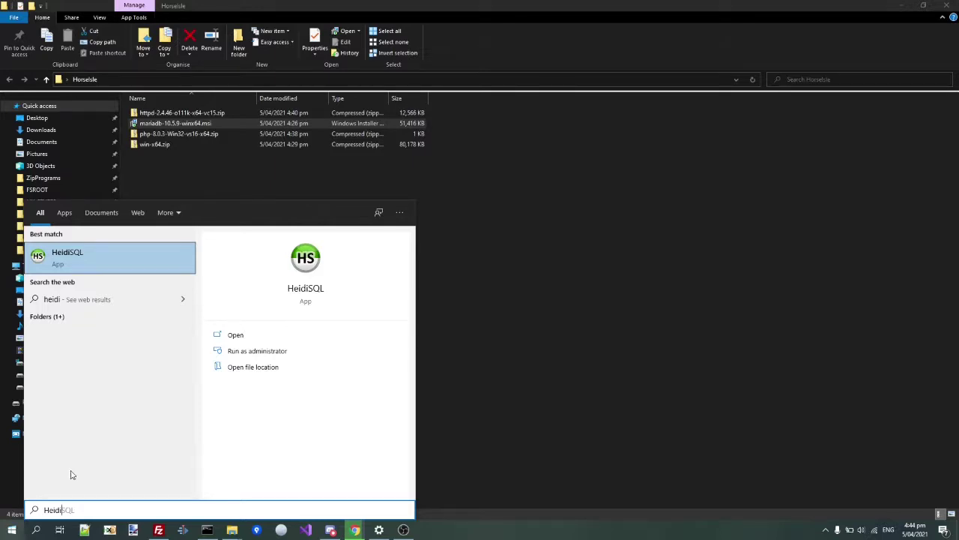
{"action": "left_click", "coordinate": [237, 334]}
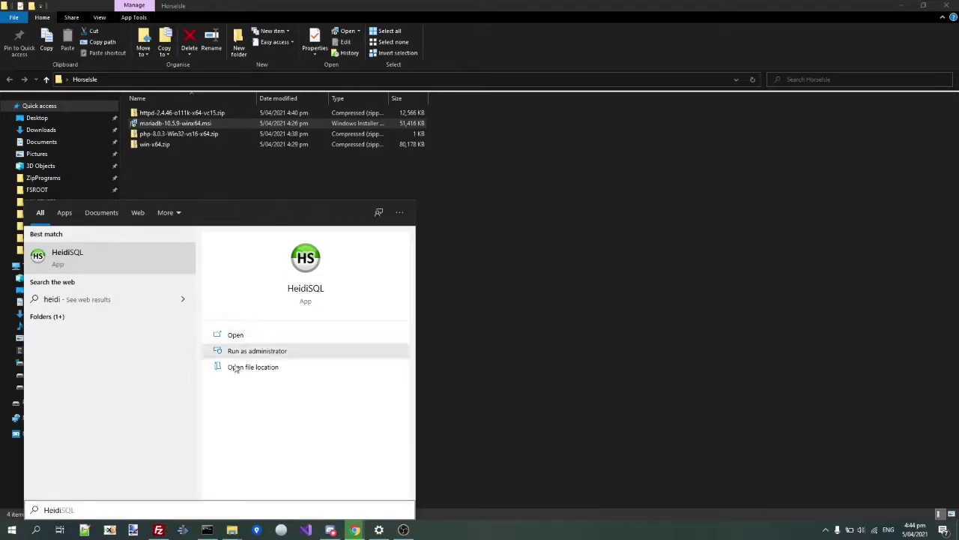
{"action": "left_click", "coordinate": [219, 337]}
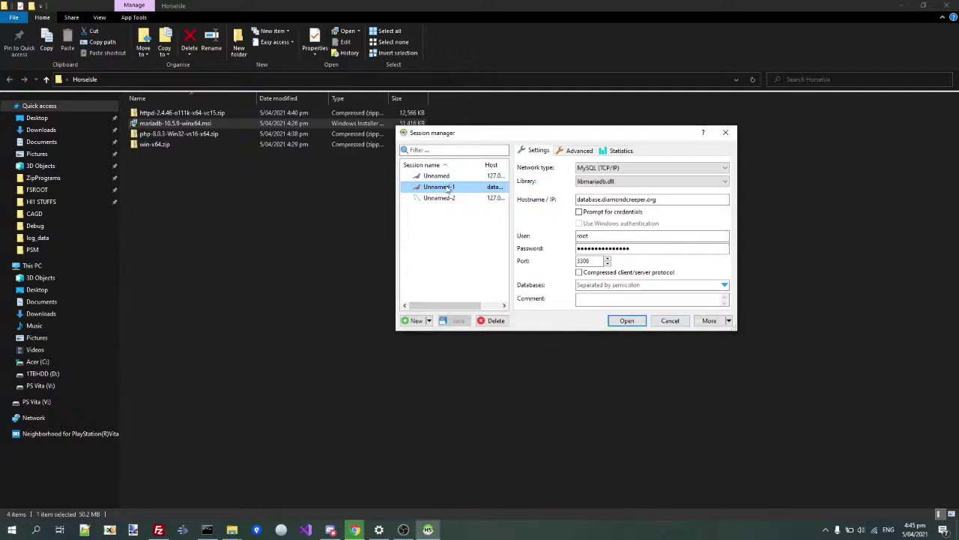
- Create a new HeidiSQL session with the root password and connect to local MariaDB
{"action": "left_click", "coordinate": [415, 321]}
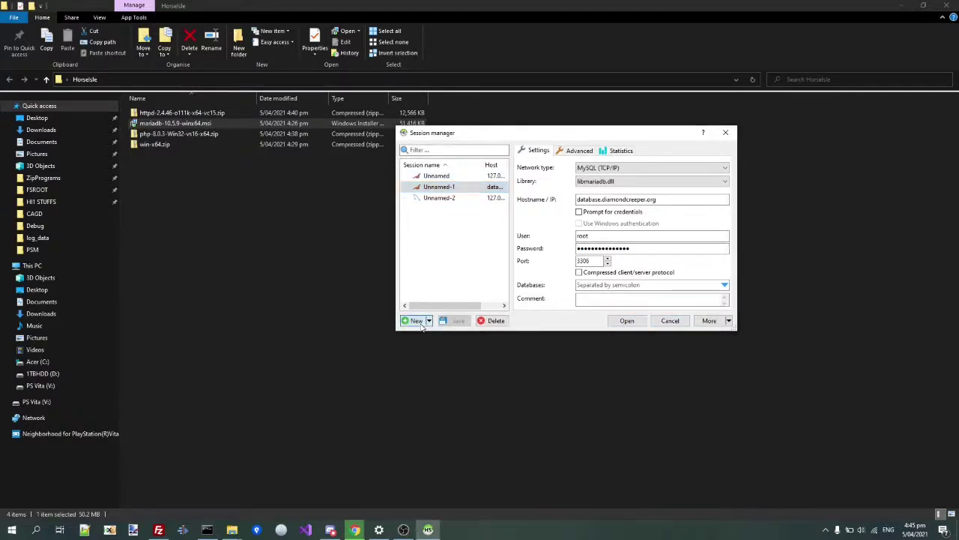
{"action": "left_click", "coordinate": [594, 248]}
{"action": "type", "text": "1"}
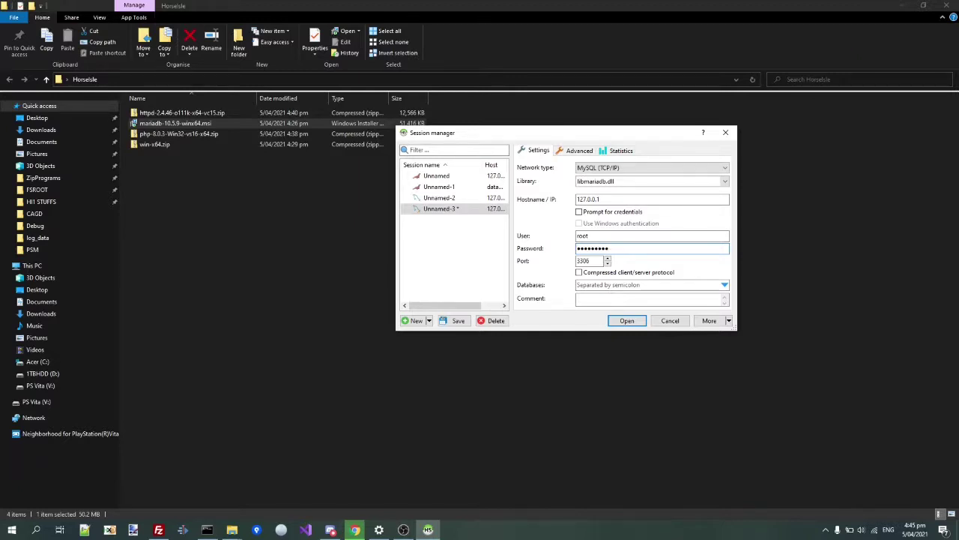
{"action": "left_click", "coordinate": [623, 320]}
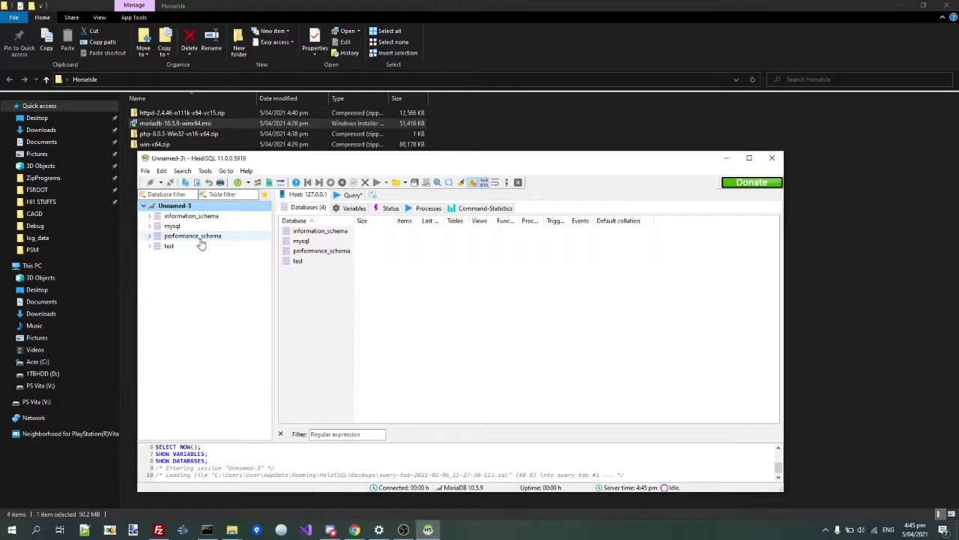
- Create a new database named horseisle on the server
{"action": "right_click", "coordinate": [170, 211]}
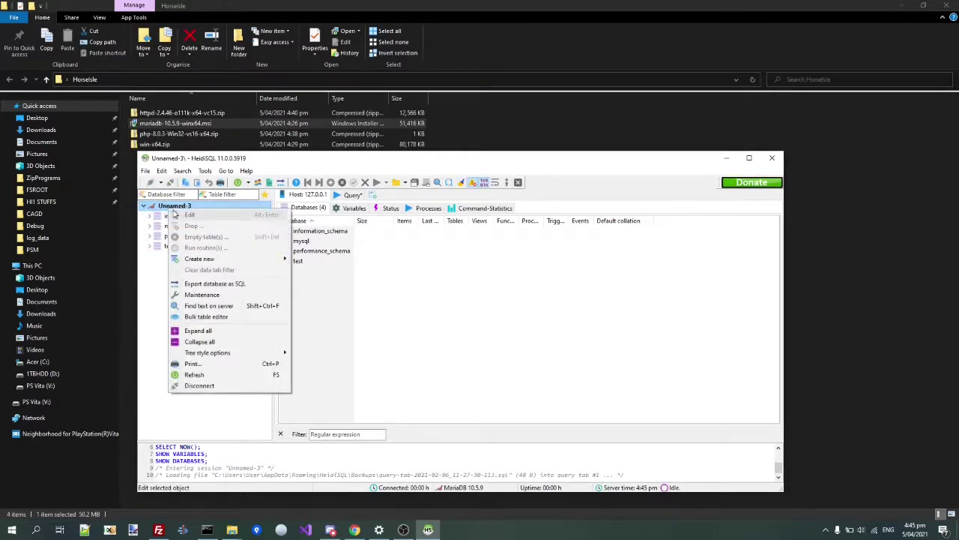
{"action": "mouse_move", "coordinate": [235, 267]}
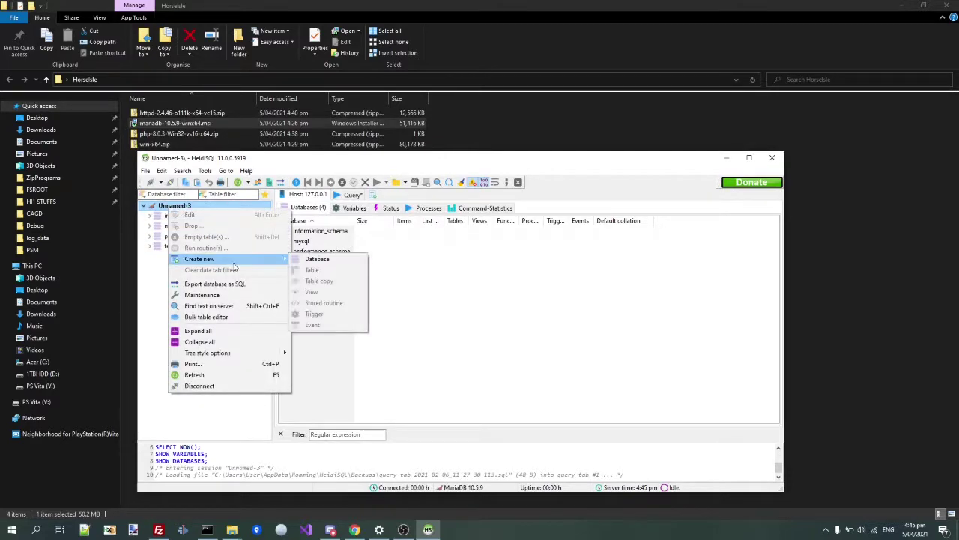
{"action": "left_click", "coordinate": [303, 261]}
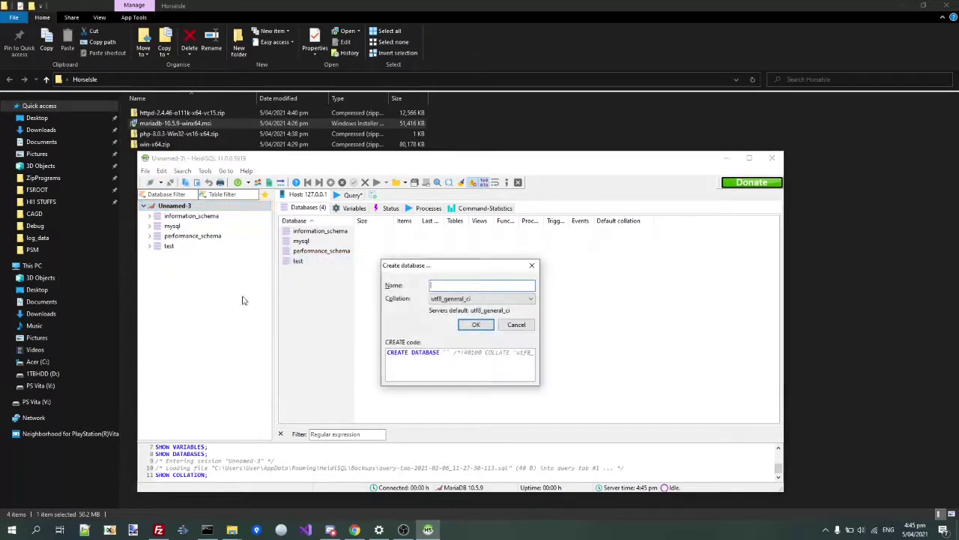
{"action": "type", "text": "horseisle"}
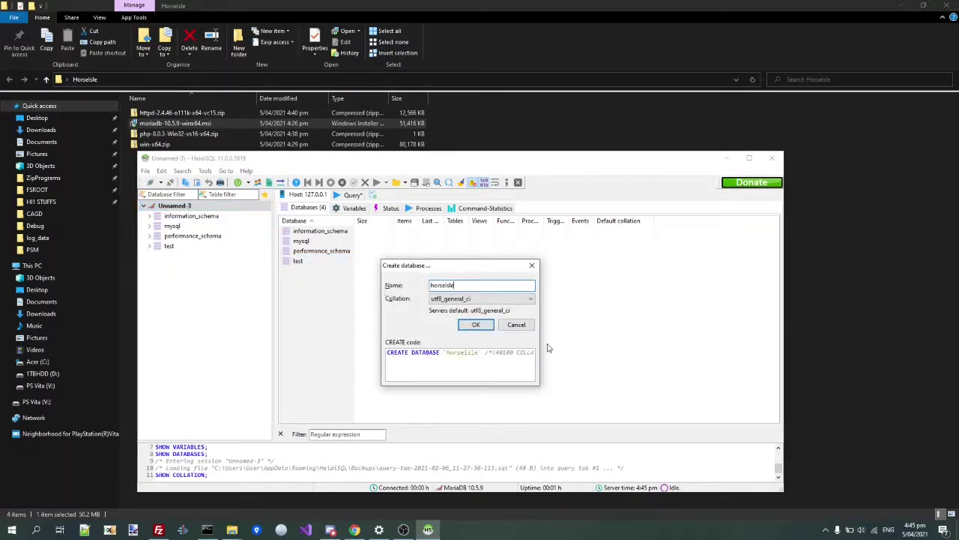
{"action": "left_click", "coordinate": [465, 322]}
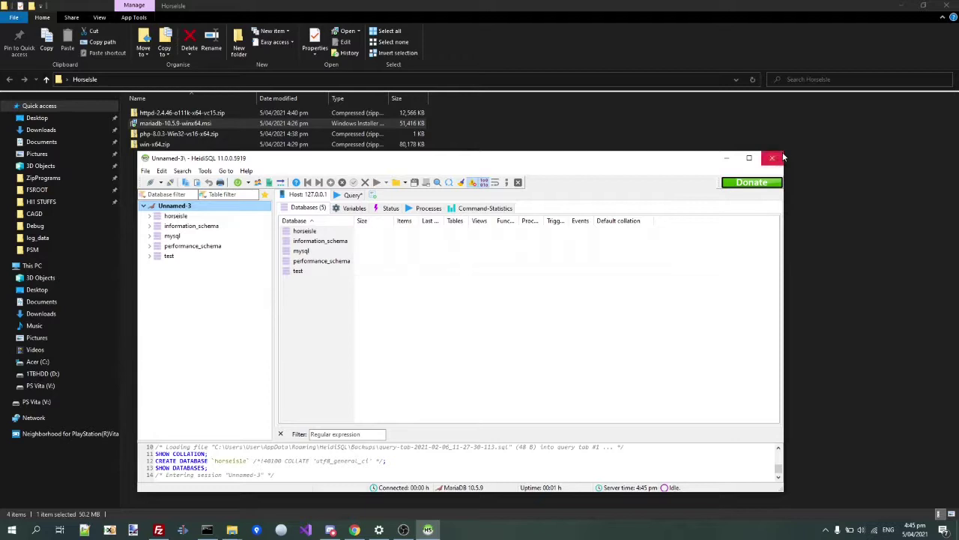
- Close HeidiSQL without saving the open query tab
{"action": "left_click", "coordinate": [782, 158]}
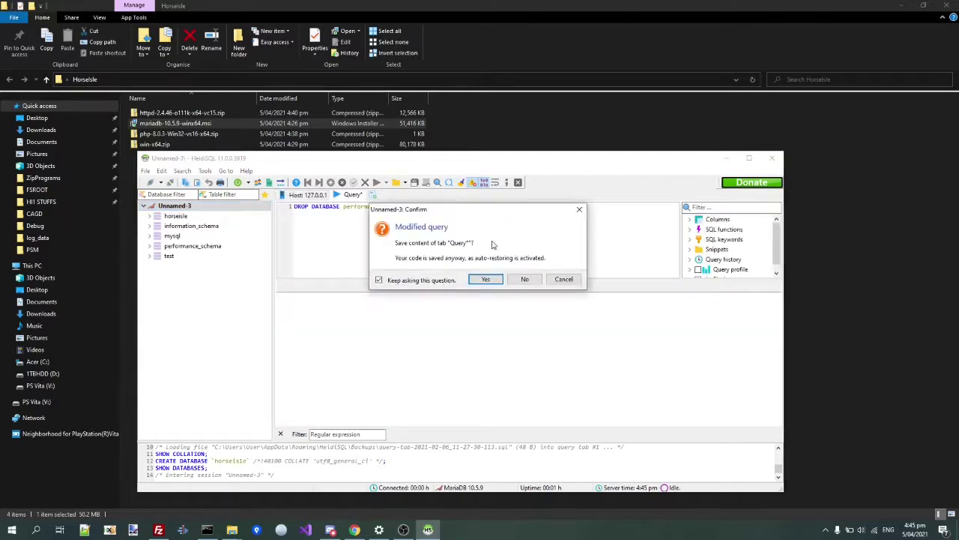
{"action": "left_click", "coordinate": [490, 279]}
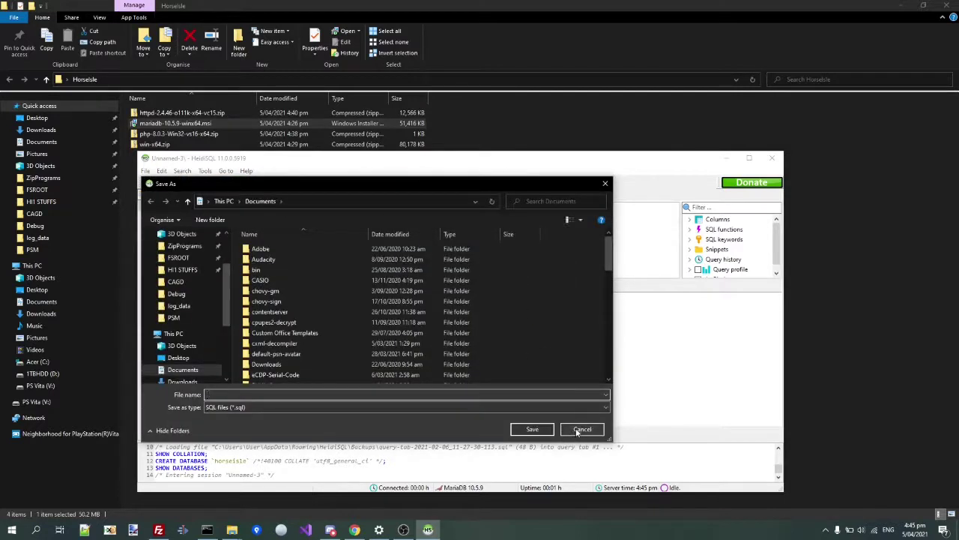
{"action": "left_click", "coordinate": [582, 429]}
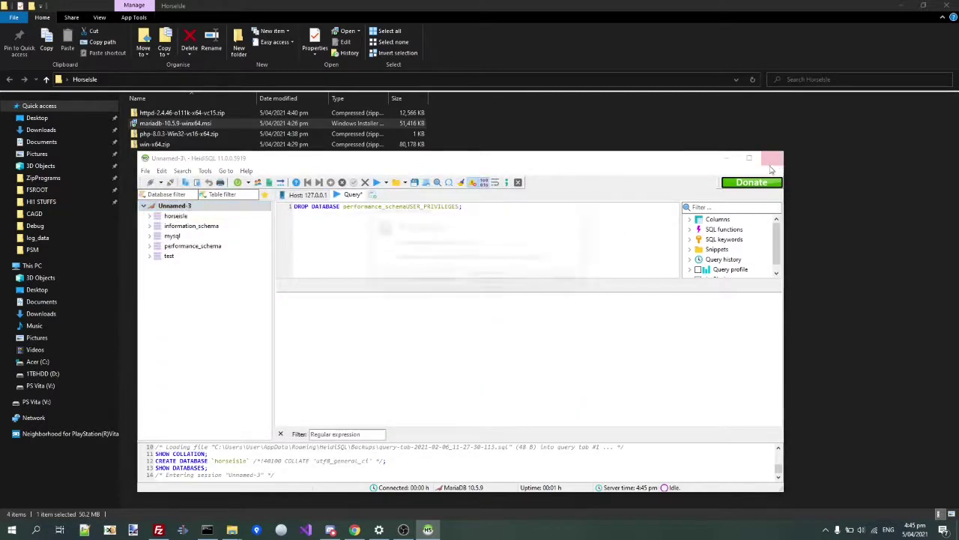
{"action": "left_click", "coordinate": [773, 170]}
{"action": "left_click", "coordinate": [518, 282]}
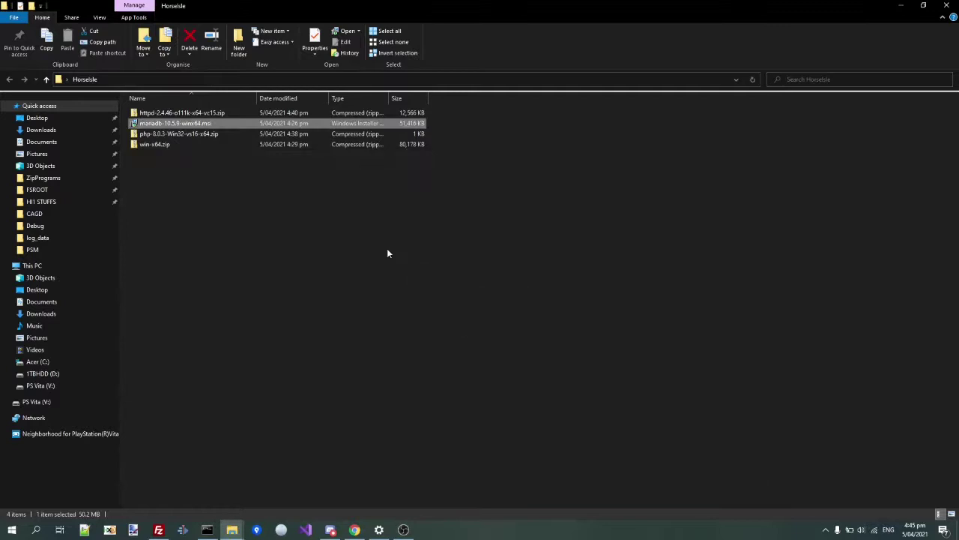
- Extract the httpd archive here with 7-Zip, creating the Apache24 folder
{"action": "left_click", "coordinate": [224, 193]}
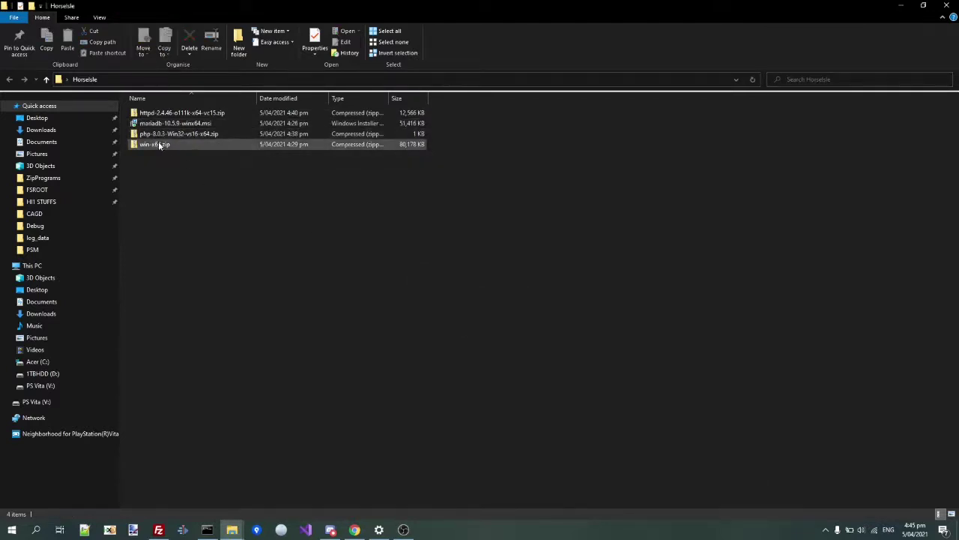
{"action": "left_click", "coordinate": [154, 114]}
{"action": "right_click", "coordinate": [153, 114]}
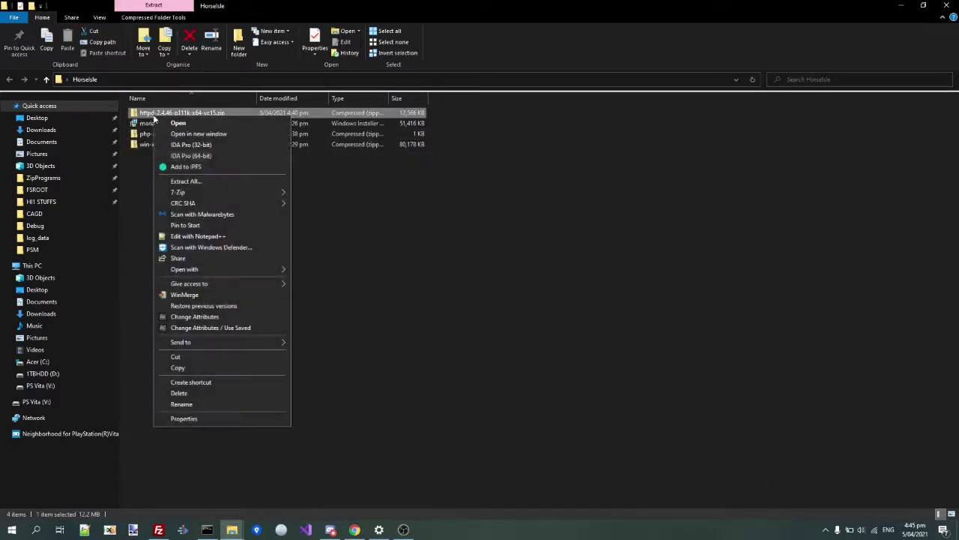
{"action": "mouse_move", "coordinate": [225, 193]}
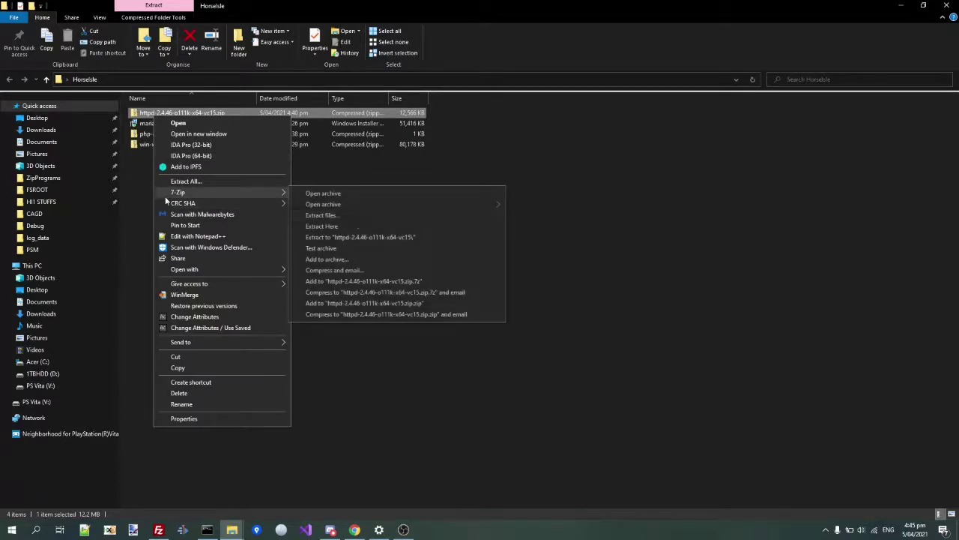
{"action": "left_click", "coordinate": [348, 225]}
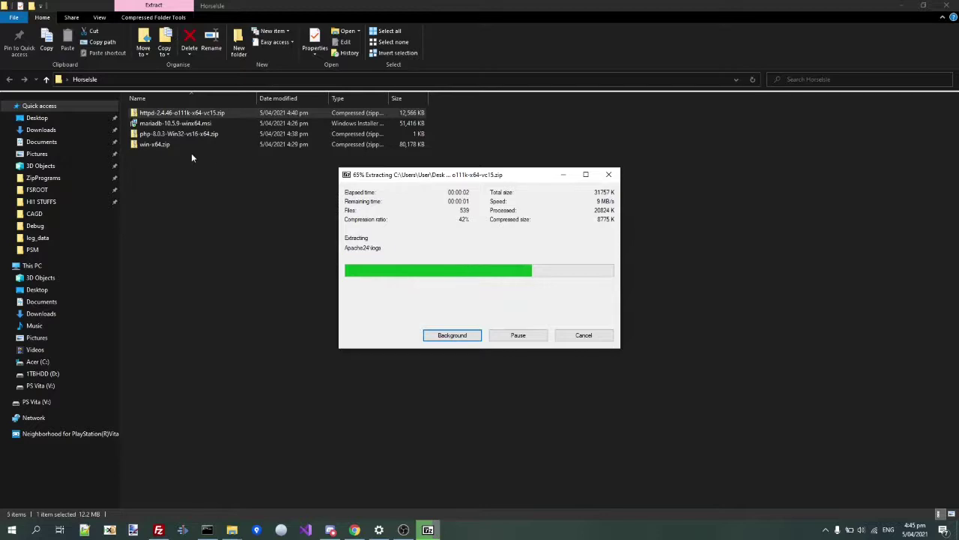
- Open Apache24's conf folder and bring up the options for httpd.conf
{"action": "left_click", "coordinate": [149, 114]}
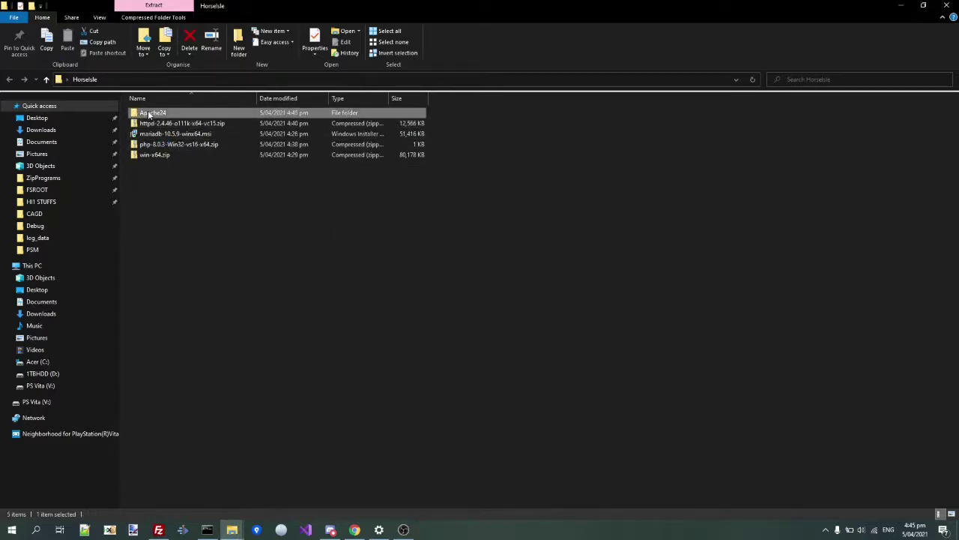
{"action": "key", "text": "Return"}
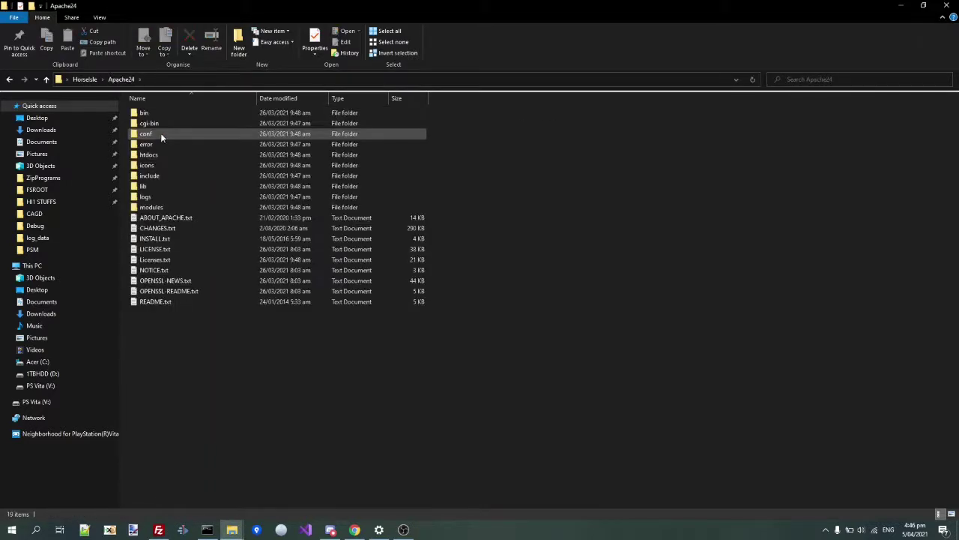
{"action": "double_click", "coordinate": [155, 134]}
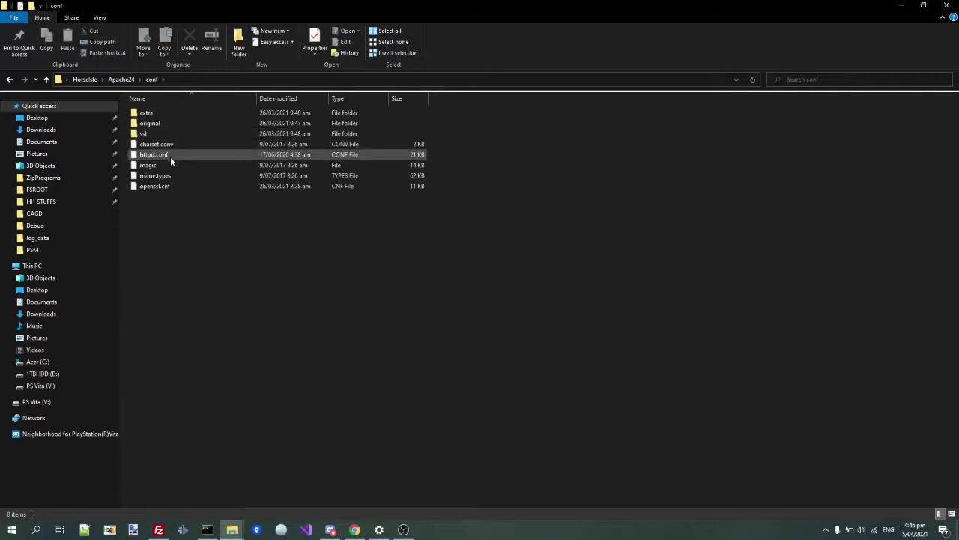
{"action": "right_click", "coordinate": [156, 158]}
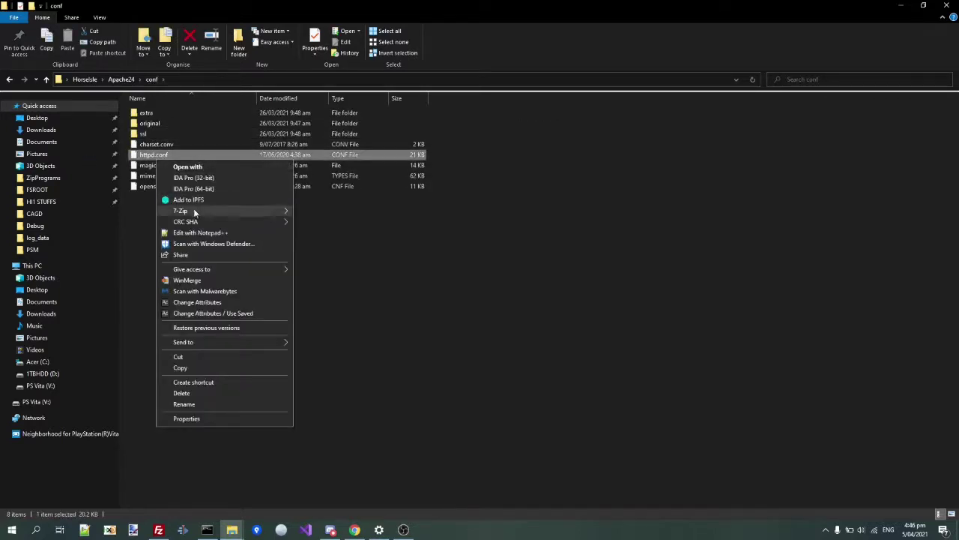
- In httpd.conf, paste the AddHandler, AddType, LoadModule and PHPIniDir lines at line 191
{"action": "left_click", "coordinate": [190, 232]}
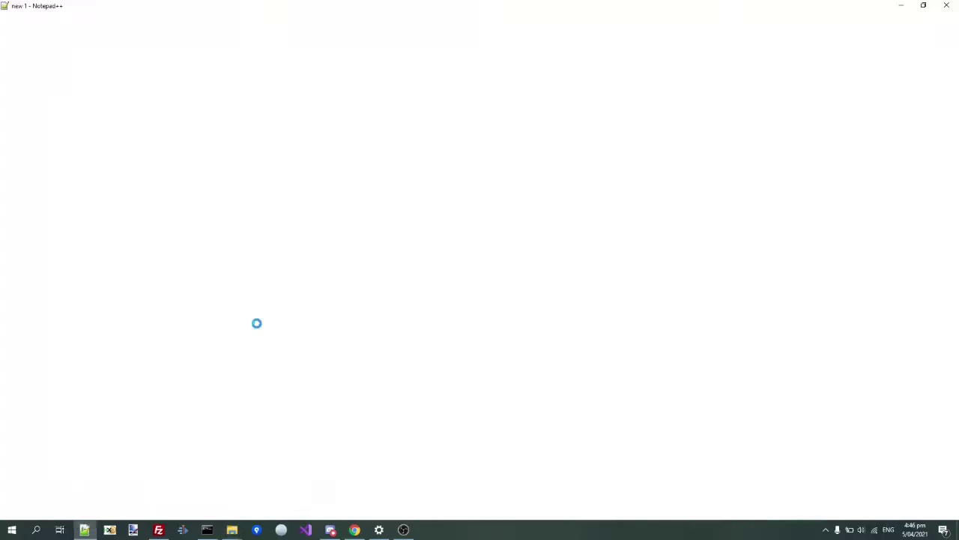
{"action": "scroll", "coordinate": [259, 323], "scroll_direction": "down", "scroll_amount": 20}
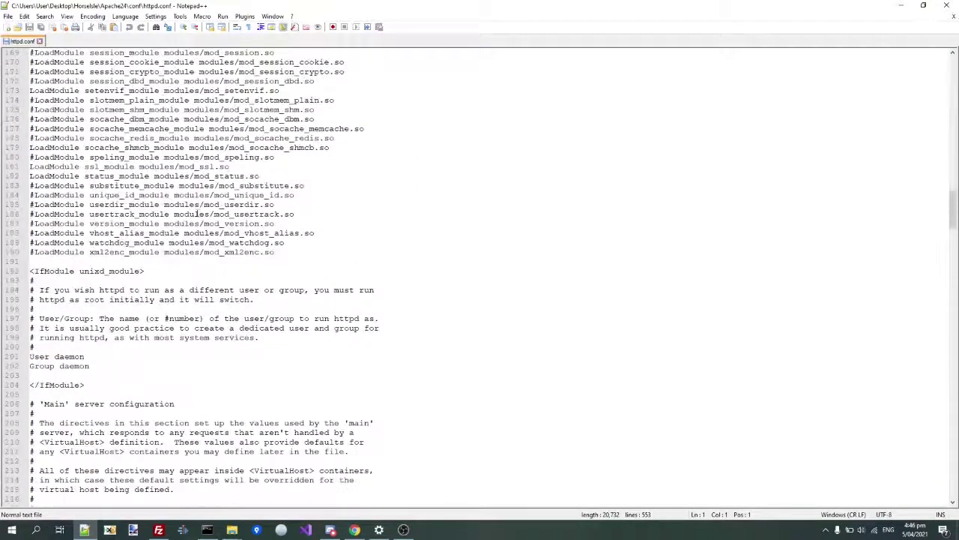
{"action": "left_click", "coordinate": [172, 264]}
{"action": "type", "text": "AddHandler application/x-httpd-php .php AddType application/x-httpd-php .php LoadModule php_module \"c:/php/php8apache2_4.dll\" PHPIniDir \"c:/php\""}
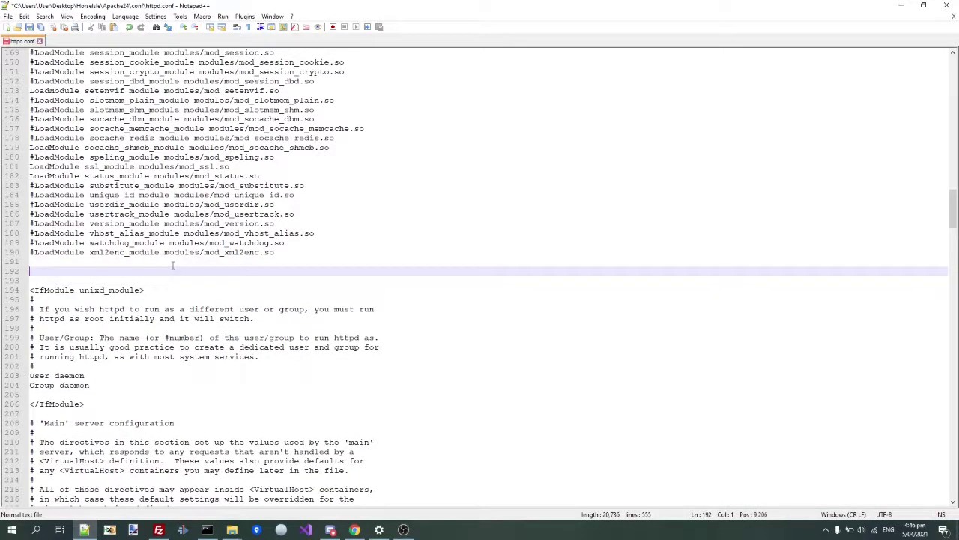
{"action": "key", "text": "BackSpace"}
{"action": "key", "text": "Up"}
{"action": "key", "text": "Up"}
{"action": "key", "text": "Up"}
{"action": "key", "text": "Up"}
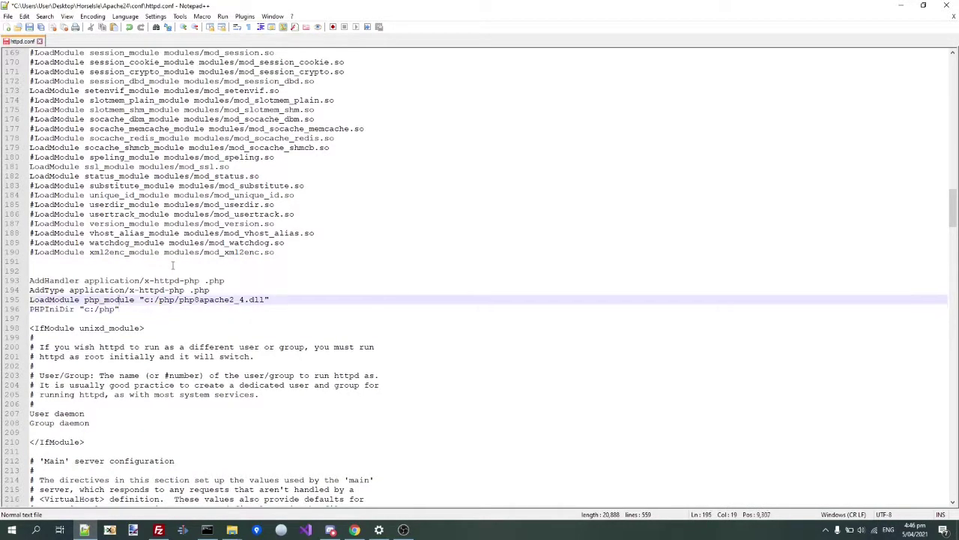
{"action": "key", "text": "Up"}
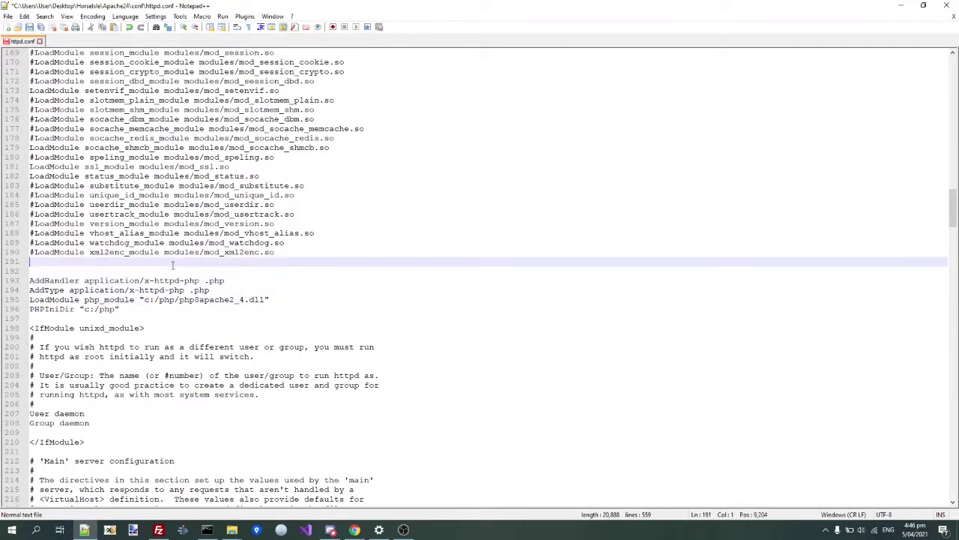
{"action": "key", "text": "Delete"}
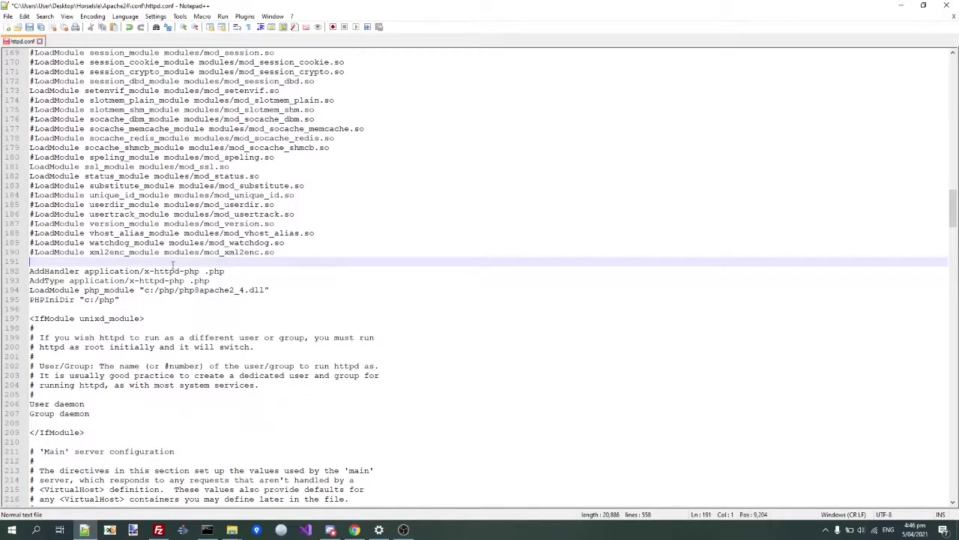
{"action": "key", "text": "Down"}
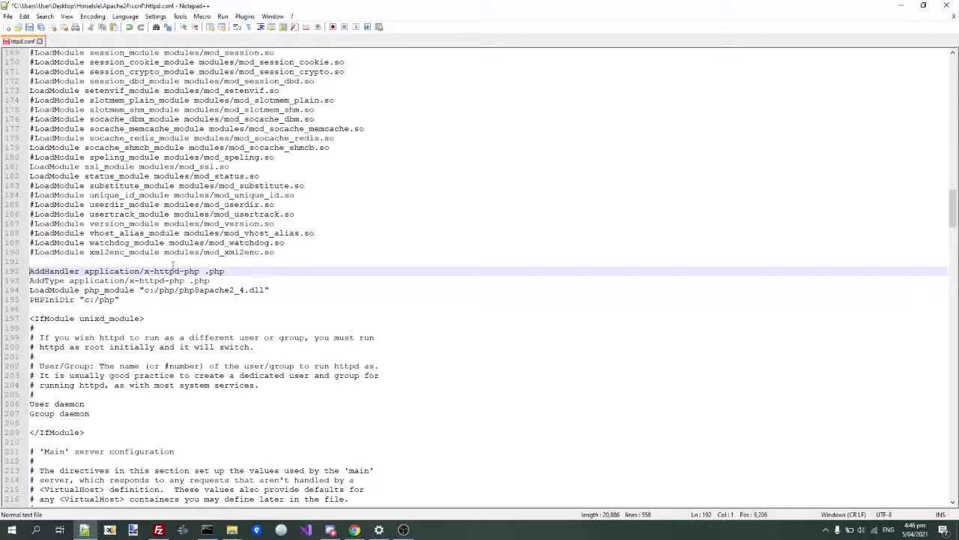
{"action": "left_click_drag", "start_coordinate": [30, 280], "coordinate": [225, 280]}
{"action": "left_click", "coordinate": [224, 290]}
{"action": "left_click_drag", "start_coordinate": [198, 320], "coordinate": [183, 260]}
{"action": "left_click", "coordinate": [185, 280]}
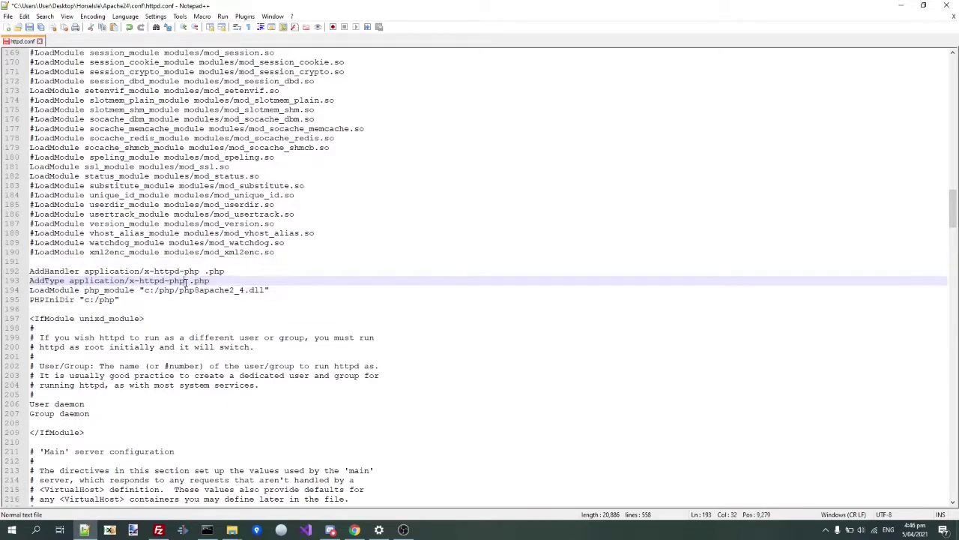
- Append index.php to the DirectoryIndex line, then save and close httpd.conf
{"action": "key", "text": "ctrl+f"}
{"action": "type", "text": "index.html"}
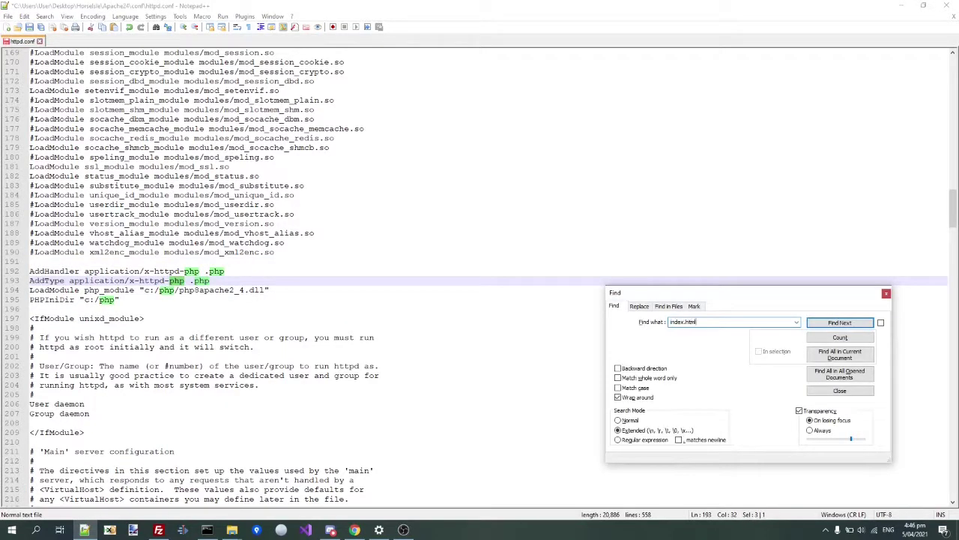
{"action": "key", "text": "Return"}
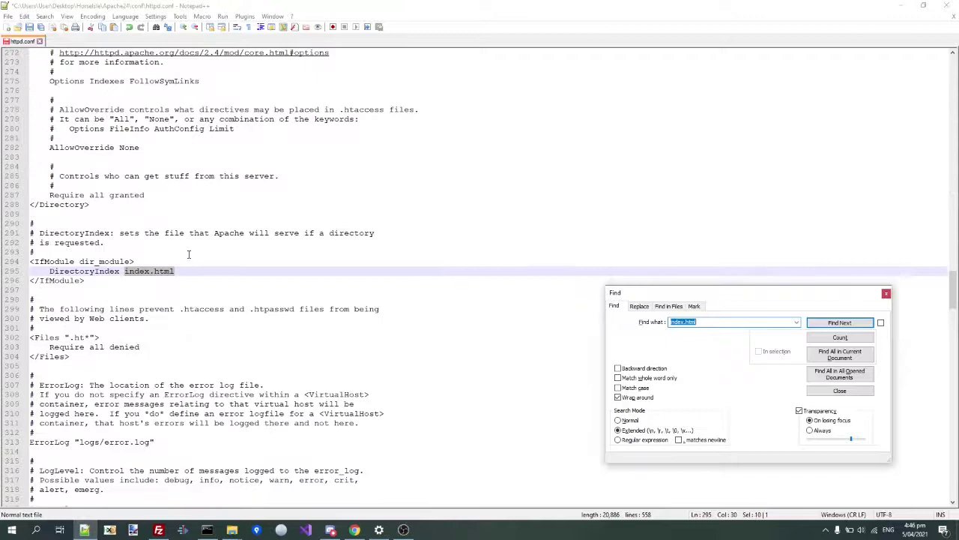
{"action": "left_click", "coordinate": [185, 272]}
{"action": "type", "text": "index.php"}
{"action": "key", "text": "ctrl+s"}
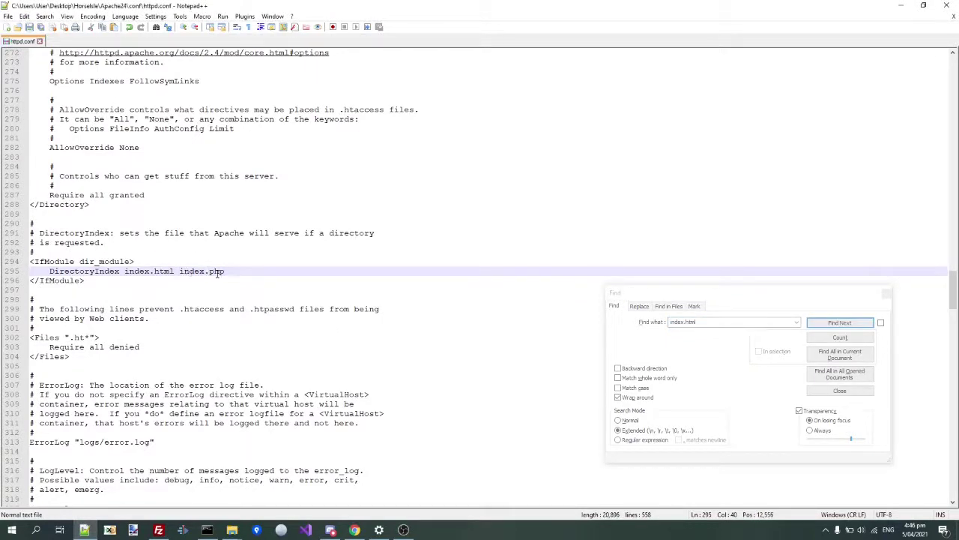
{"action": "left_click", "coordinate": [886, 292]}
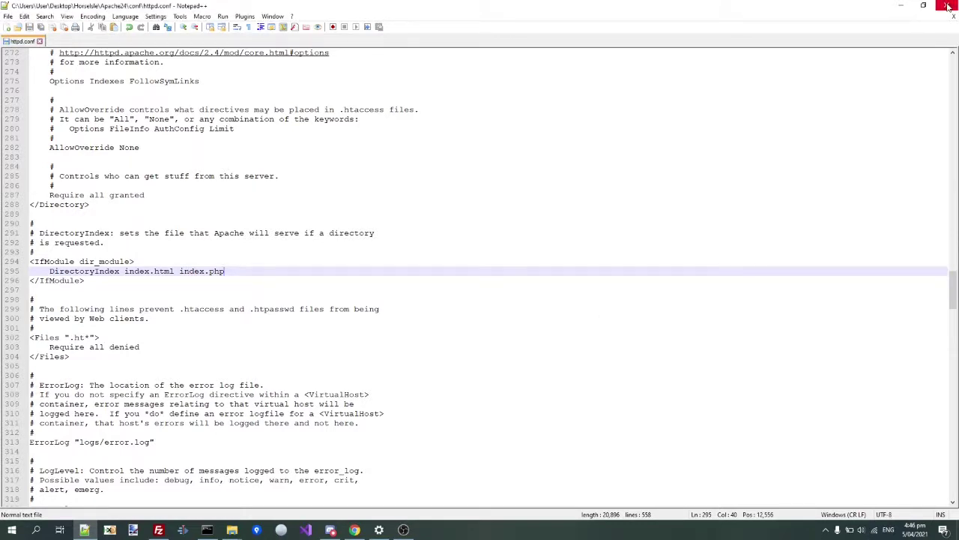
{"action": "left_click", "coordinate": [945, 6]}
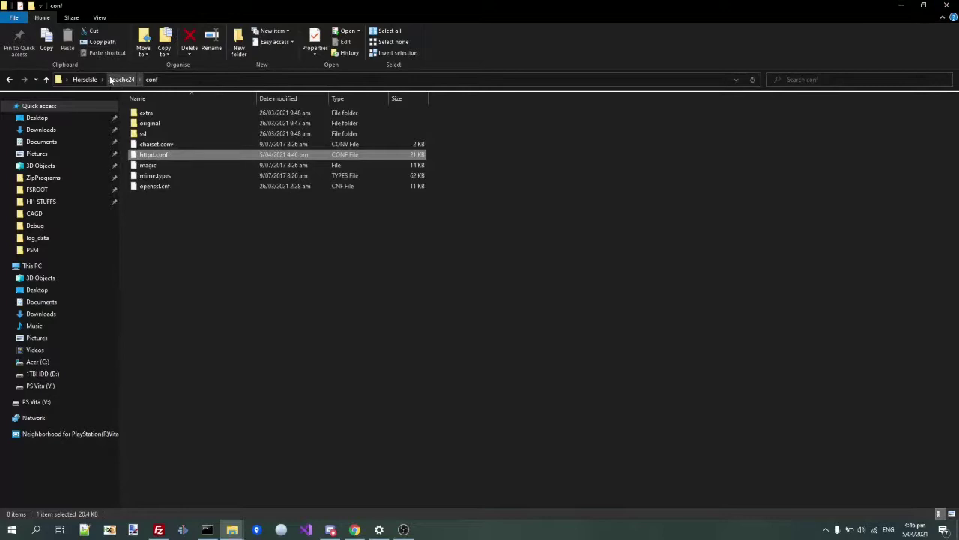
- Paste the Apache24 folder into the root of C:, replacing existing files
{"action": "left_click", "coordinate": [84, 78]}
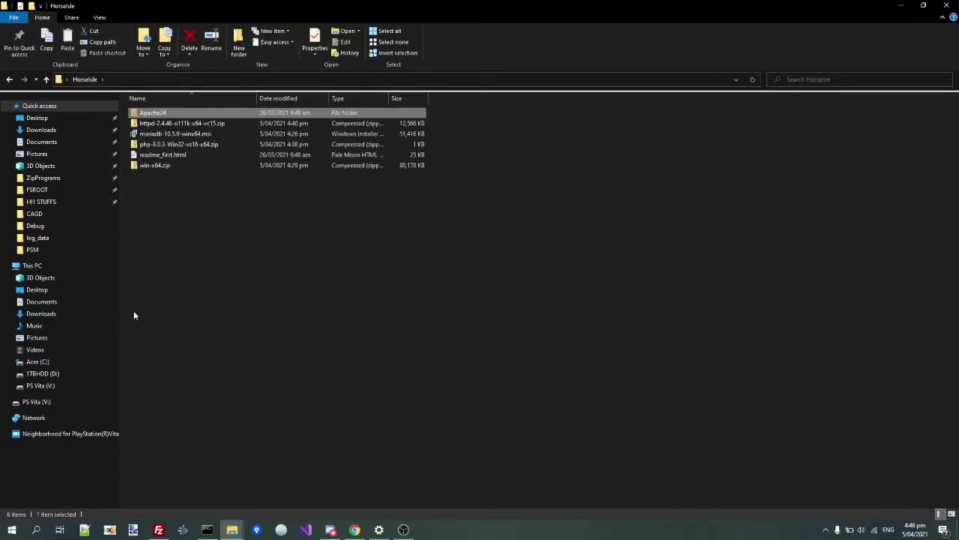
{"action": "left_click", "coordinate": [44, 361]}
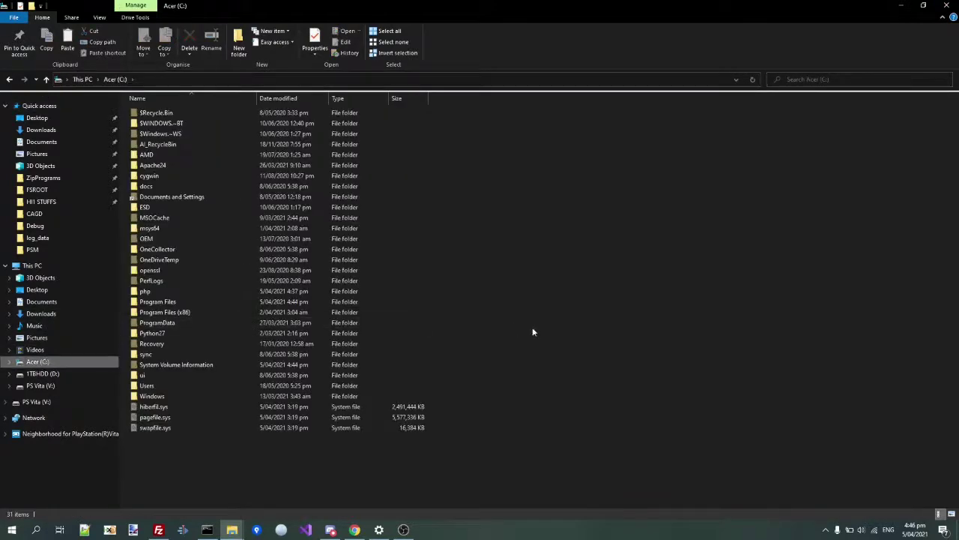
{"action": "key", "text": "ctrl+v"}
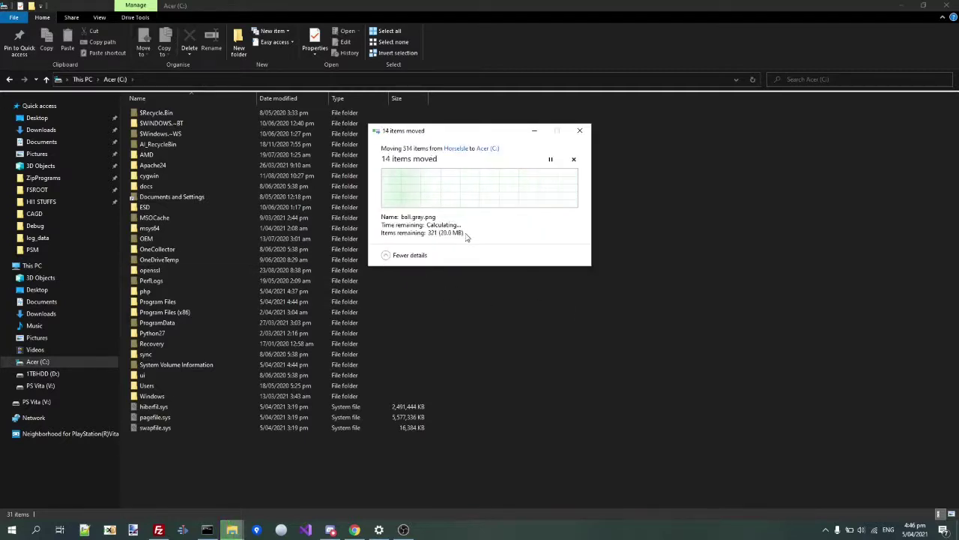
{"action": "left_click", "coordinate": [455, 185]}
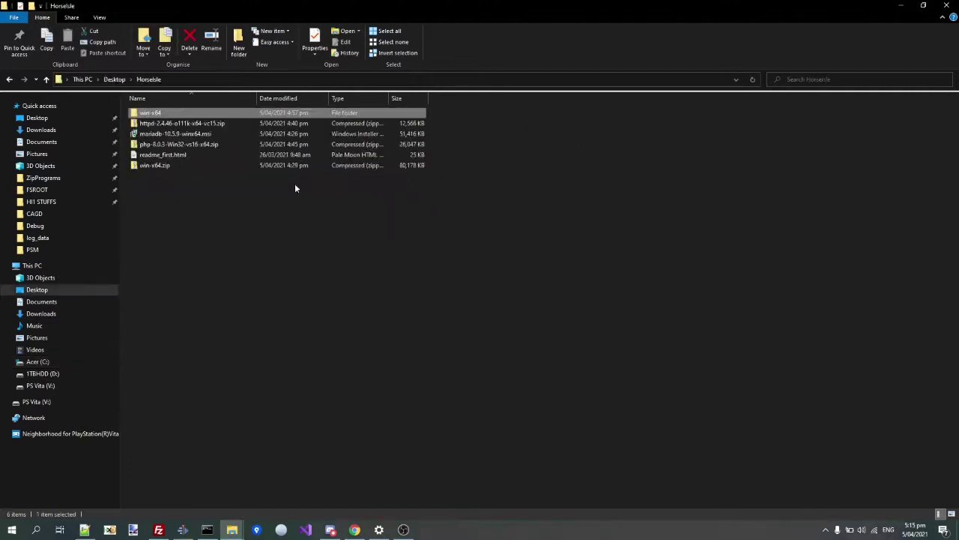
- Extract the PHP 8.0.3 zip into its own php-8.0.3-Win32-vs16-x64 folder and open it
{"action": "left_click", "coordinate": [225, 145]}
{"action": "right_click", "coordinate": [225, 146]}
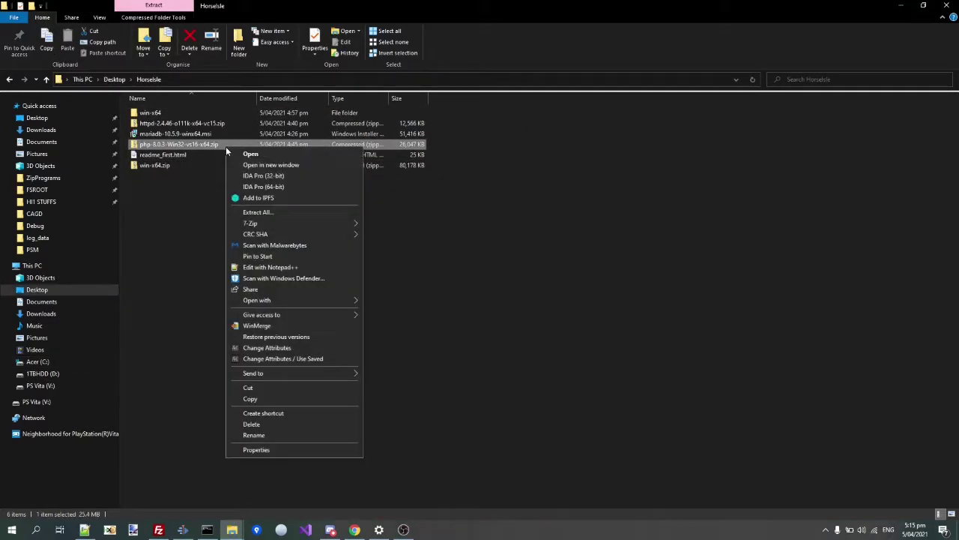
{"action": "mouse_move", "coordinate": [266, 225]}
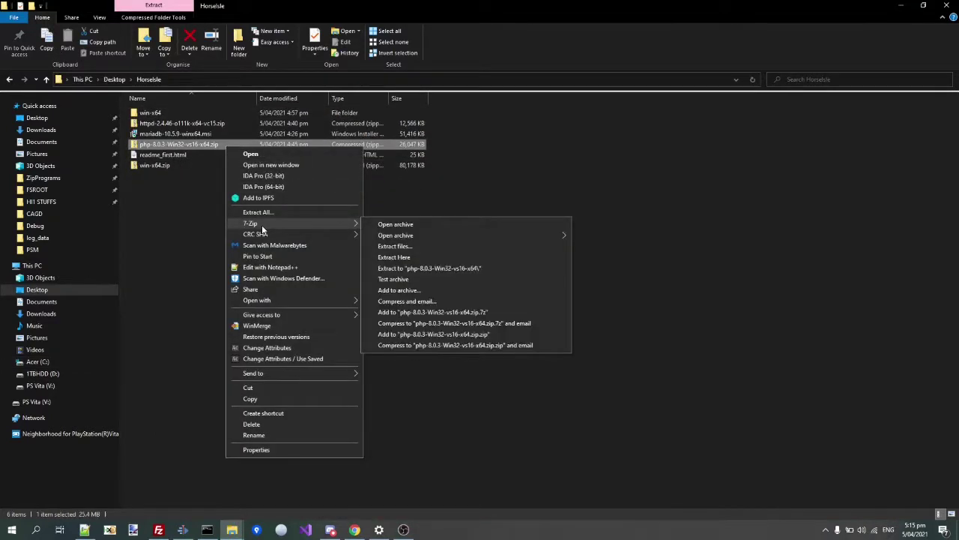
{"action": "left_click", "coordinate": [413, 268]}
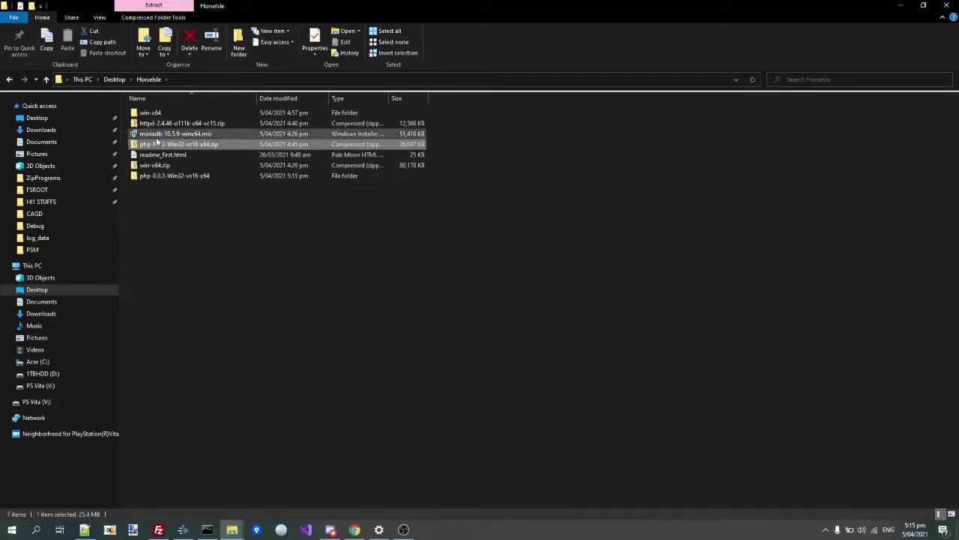
{"action": "left_click", "coordinate": [162, 178]}
{"action": "double_click", "coordinate": [162, 178]}
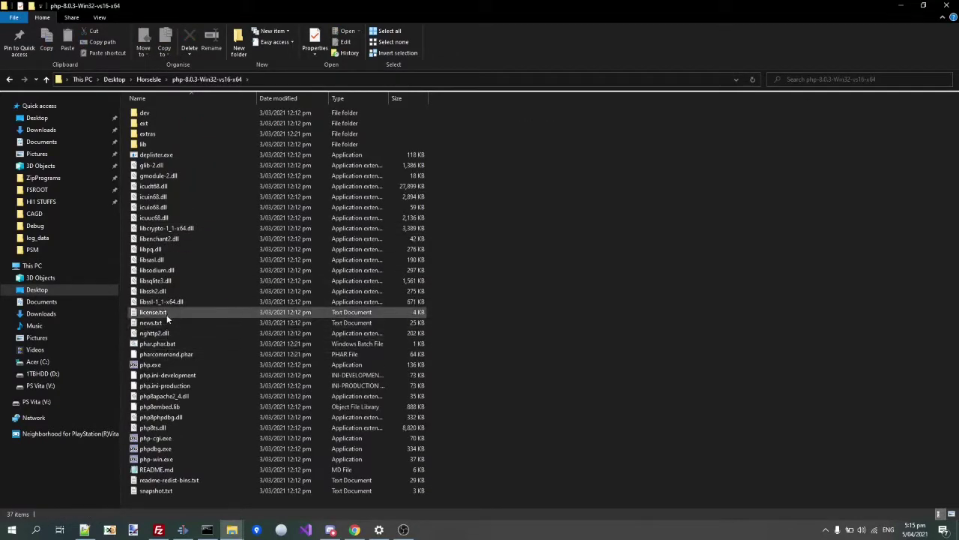
- Rename php.ini-production to php.ini and open it in Notepad++
{"action": "right_click", "coordinate": [166, 390]}
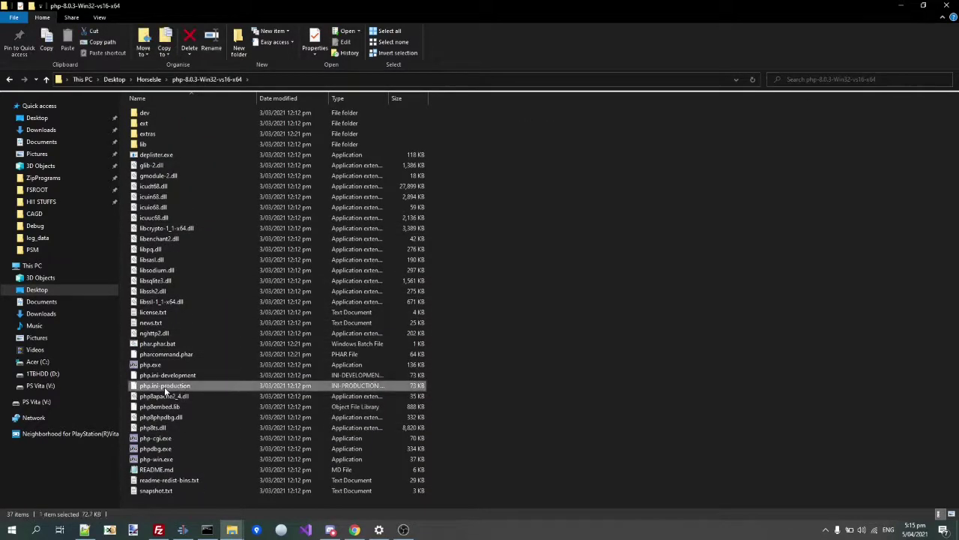
{"action": "left_click", "coordinate": [179, 364]}
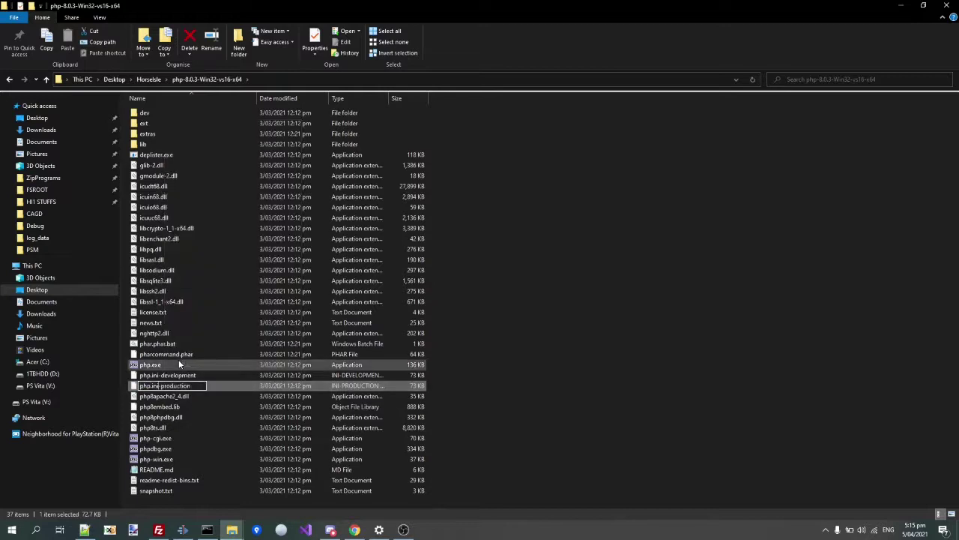
{"action": "key", "text": "BackSpace"}
{"action": "key", "text": "BackSpace"}
{"action": "key", "text": "BackSpace"}
{"action": "key", "text": "BackSpace"}
{"action": "key", "text": "Return"}
{"action": "key", "text": "Return"}
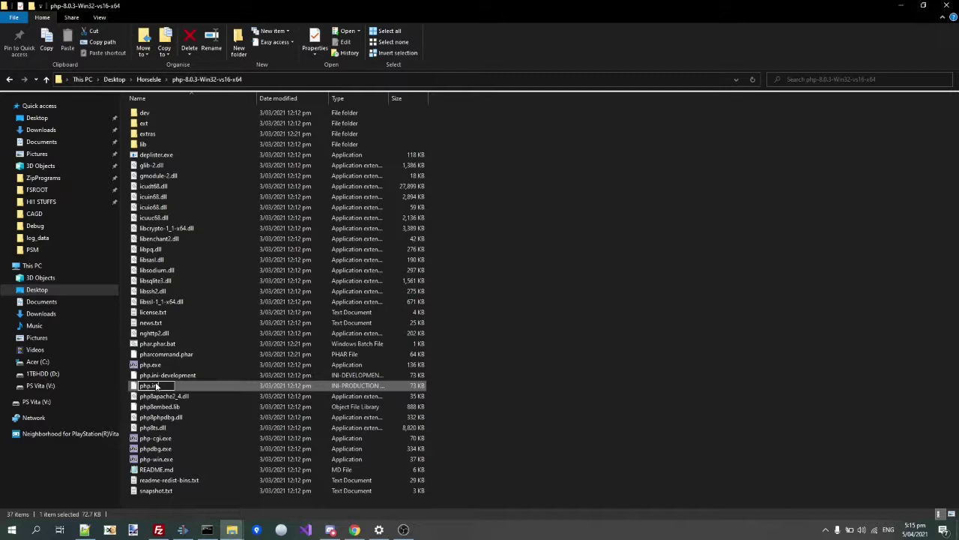
{"action": "right_click", "coordinate": [153, 374]}
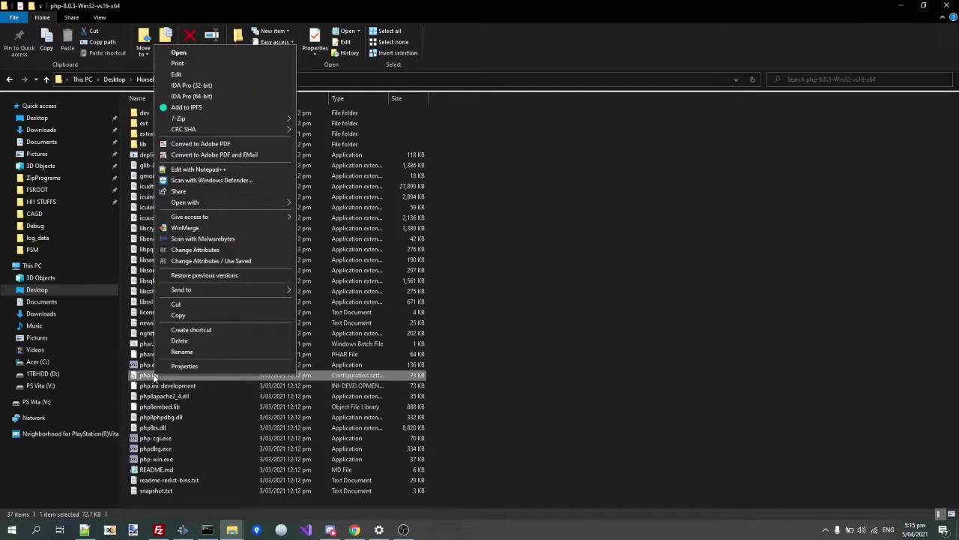
{"action": "left_click", "coordinate": [198, 170]}
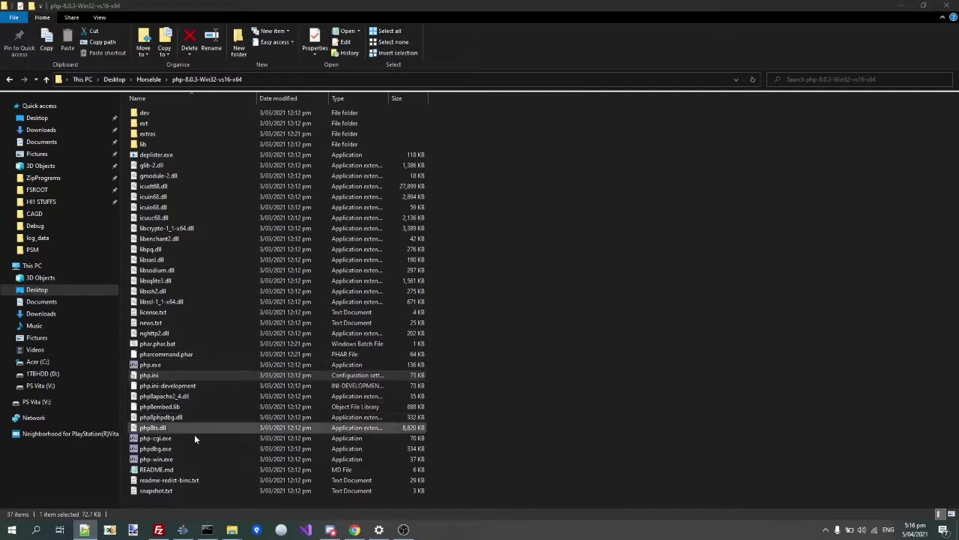
- Uncomment the mysqli, intl and openssl extension lines in php.ini and save
{"action": "left_click", "coordinate": [83, 530]}
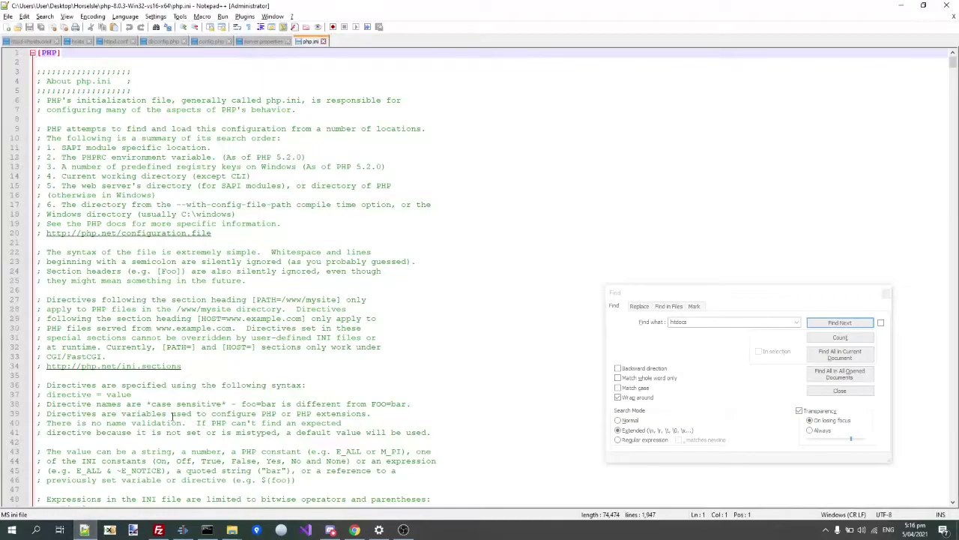
{"action": "scroll", "coordinate": [171, 416], "scroll_direction": "down", "scroll_amount": 4}
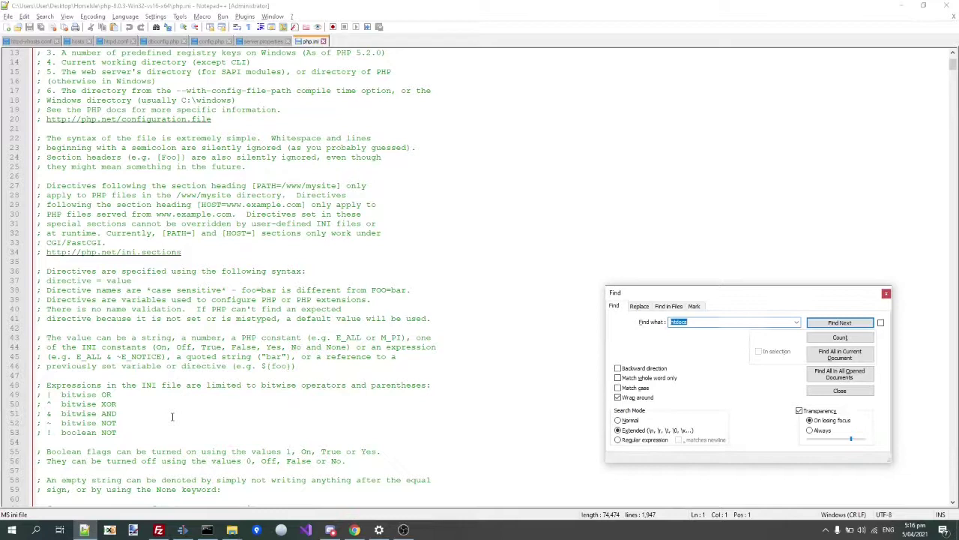
{"action": "type", "text": "myso"}
{"action": "type", "text": "li"}
{"action": "key", "text": "Return"}
{"action": "scroll", "coordinate": [120, 405], "scroll_direction": "down", "scroll_amount": 12}
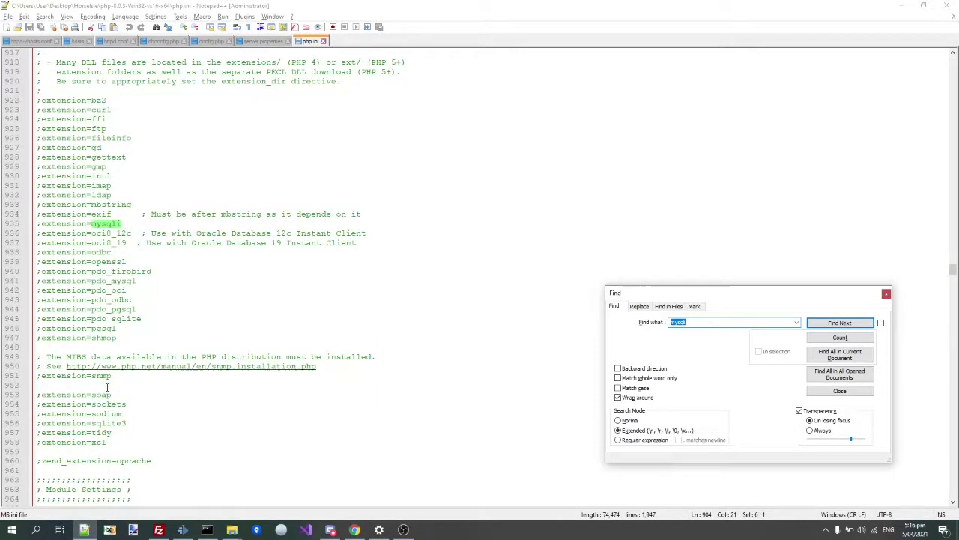
{"action": "left_click", "coordinate": [42, 223]}
{"action": "key", "text": "BackSpace"}
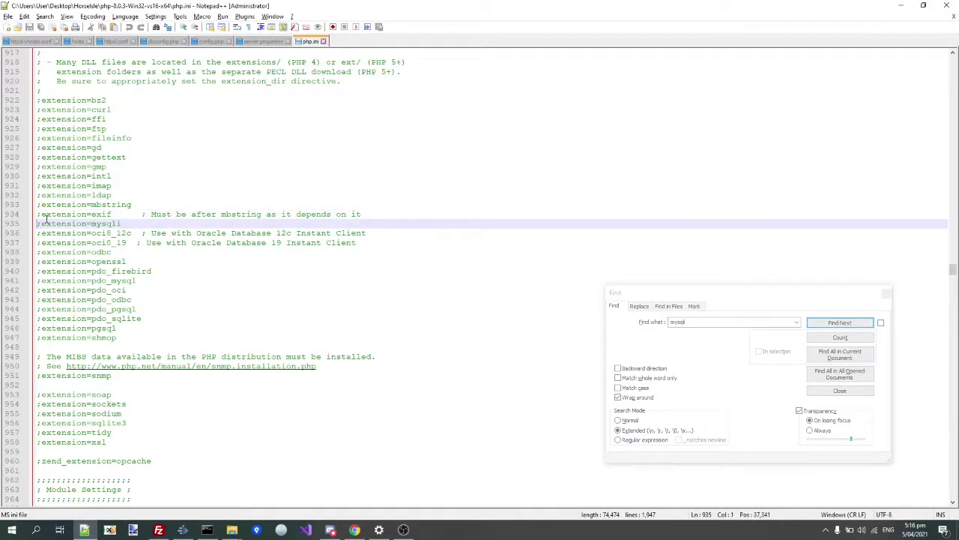
{"action": "key", "text": "Up"}
{"action": "key", "text": "Up"}
{"action": "key", "text": "Up"}
{"action": "key", "text": "Up"}
{"action": "key", "text": "Up"}
{"action": "key", "text": "Delete"}
{"action": "key", "text": "Down"}
{"action": "key", "text": "Down"}
{"action": "key", "text": "Down"}
{"action": "key", "text": "Down"}
{"action": "key", "text": "Down"}
{"action": "key", "text": "Down"}
{"action": "key", "text": "Down"}
{"action": "key", "text": "Down"}
{"action": "key", "text": "Down"}
{"action": "key", "text": "Delete"}
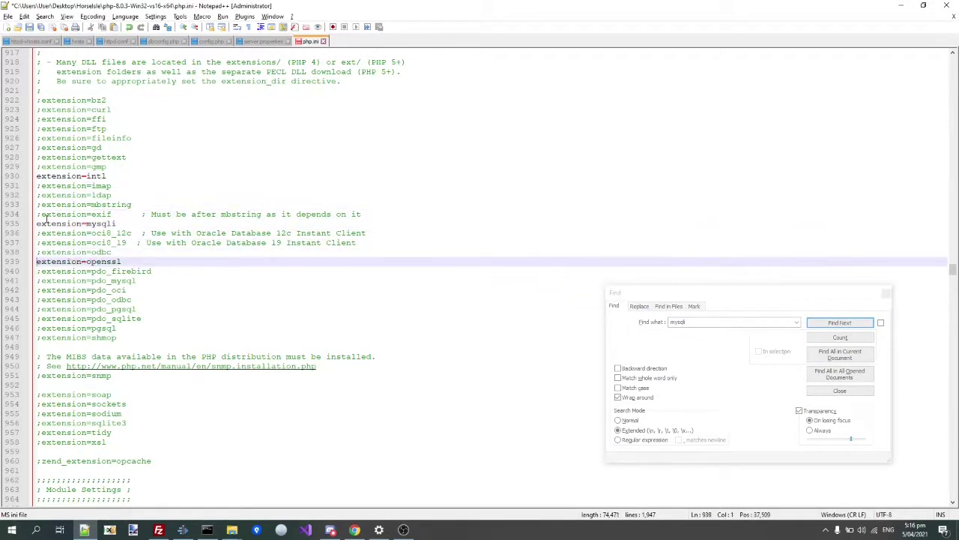
{"action": "key", "text": "ctrl+s"}
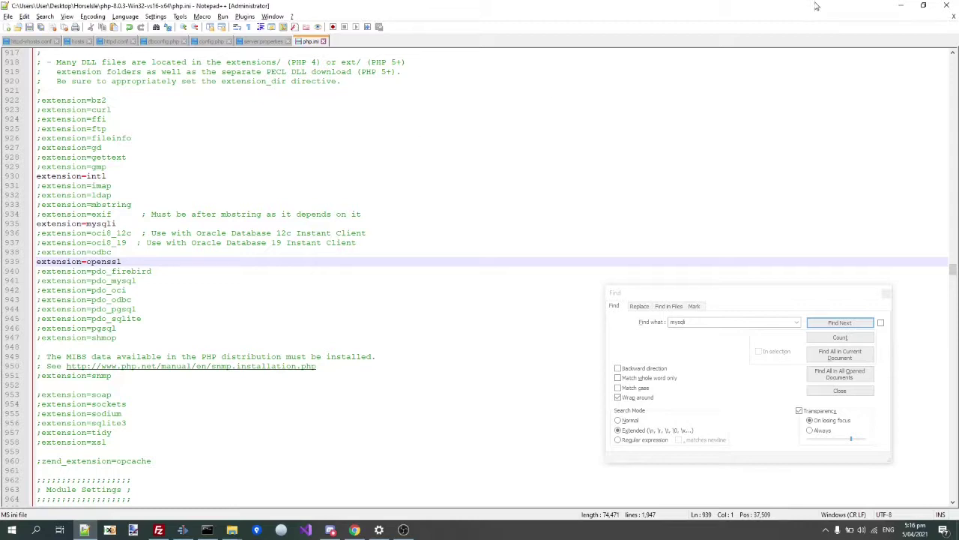
- Close Notepad++ and return to the Horselsle folder in File Explorer
{"action": "left_click", "coordinate": [947, 5]}
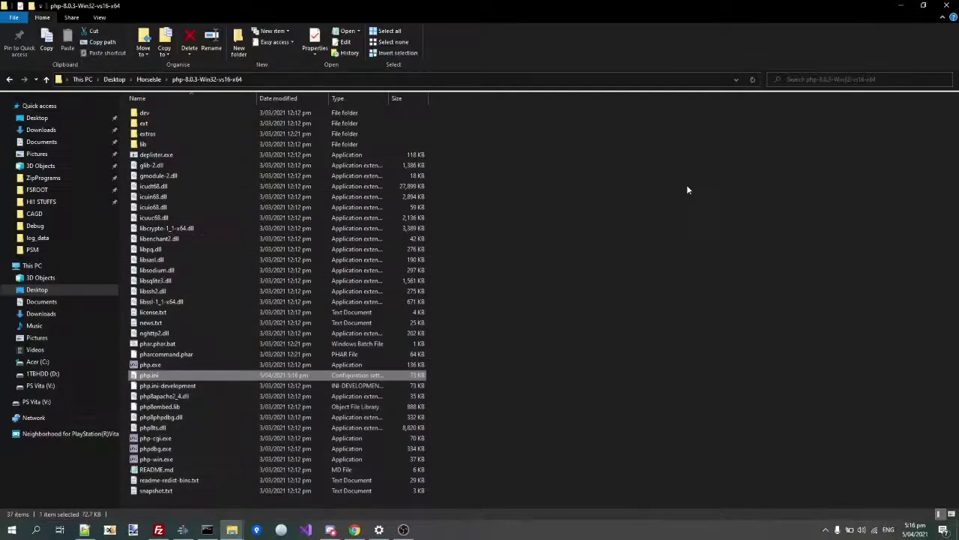
{"action": "left_click", "coordinate": [488, 306]}
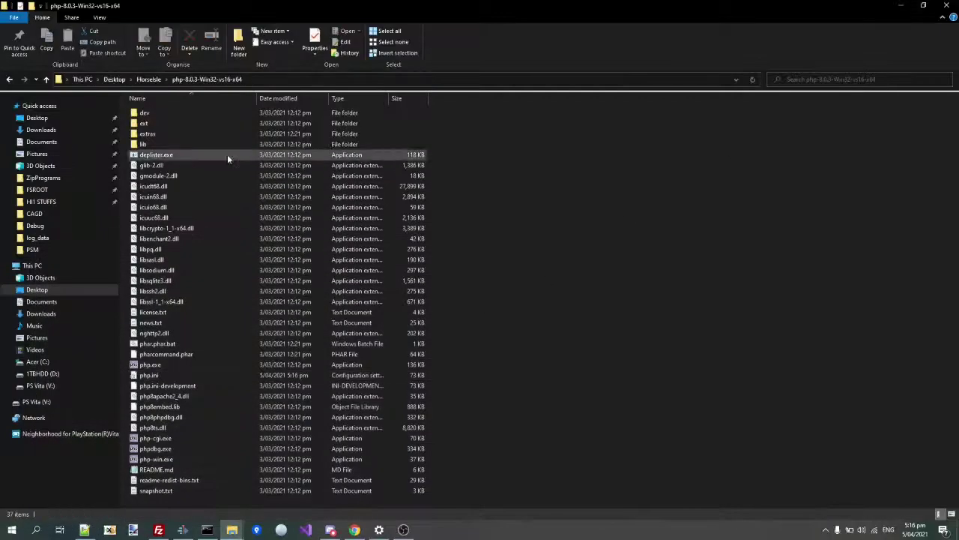
{"action": "left_click", "coordinate": [148, 79]}
- Rename the php-8.0.3 folder to php and drag it onto drive C:
{"action": "right_click", "coordinate": [165, 111]}
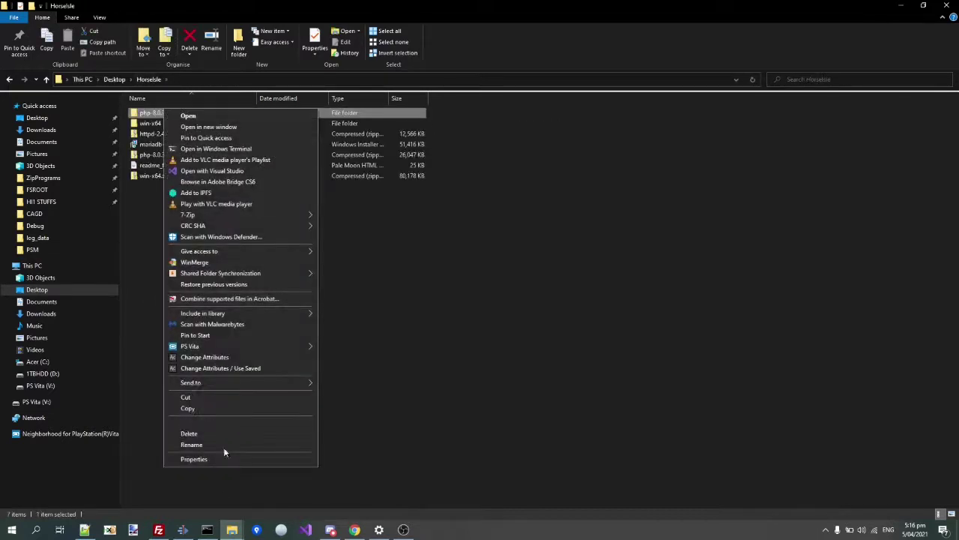
{"action": "left_click", "coordinate": [181, 443]}
{"action": "type", "text": "php"}
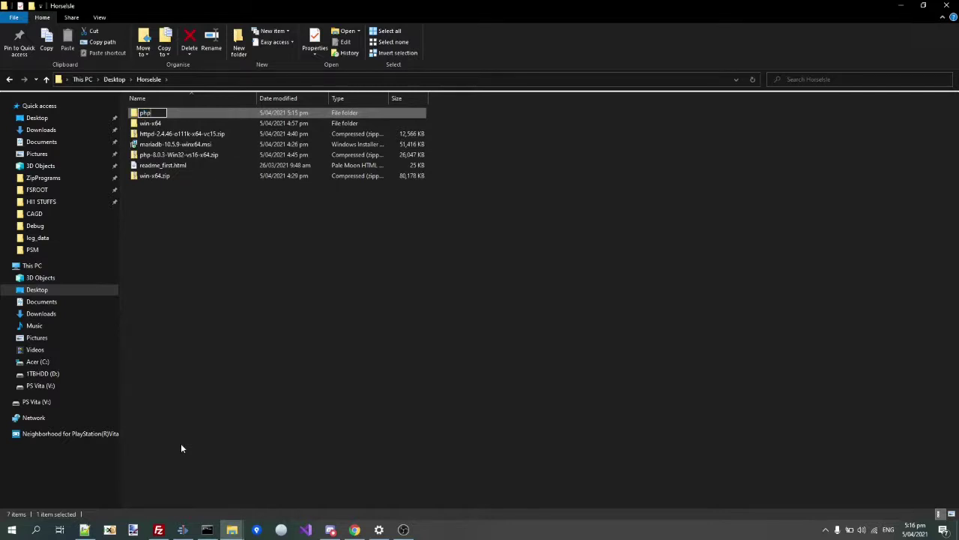
{"action": "key", "text": "Return"}
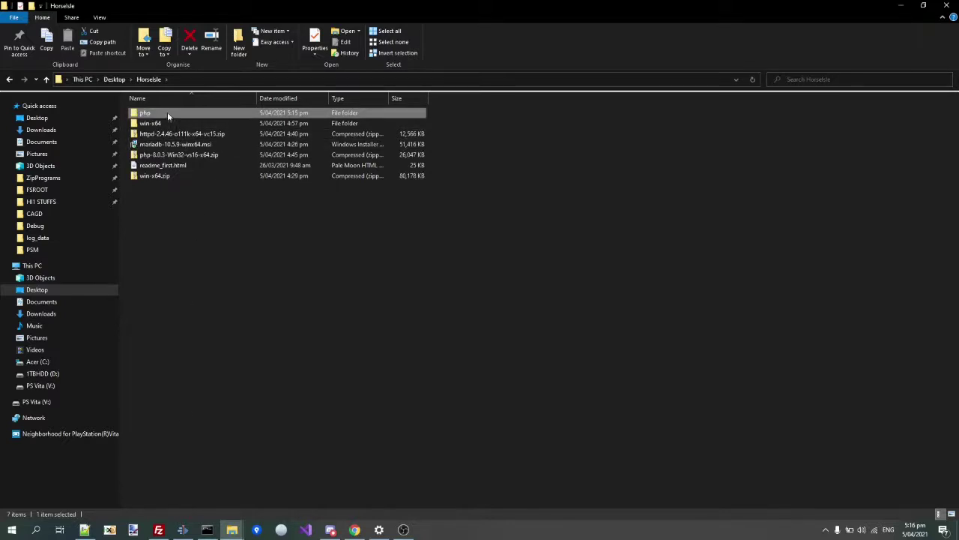
{"action": "left_click_drag", "start_coordinate": [158, 112], "coordinate": [53, 367]}
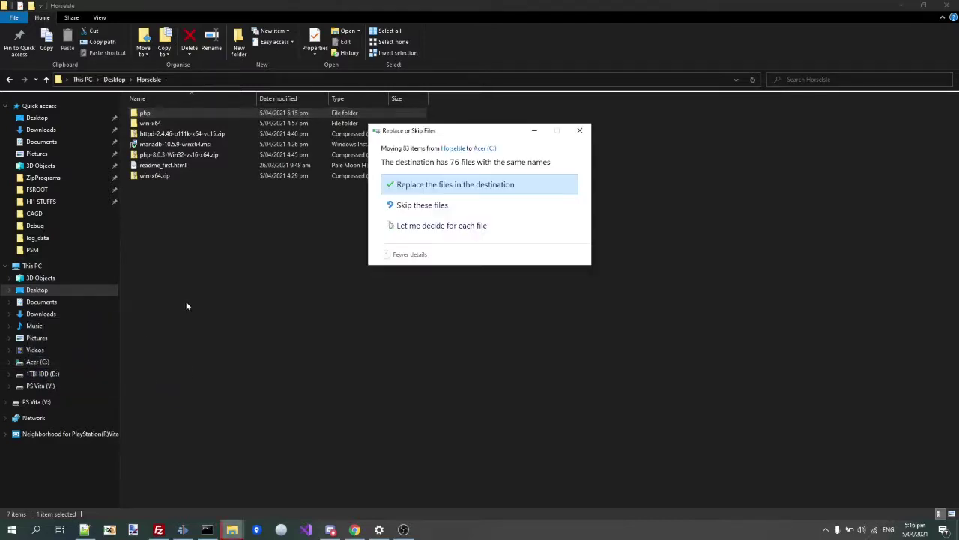
- Replace the existing files on C: with php, then launch C:\Apache24\bin\httpd.exe
{"action": "left_click", "coordinate": [401, 203]}
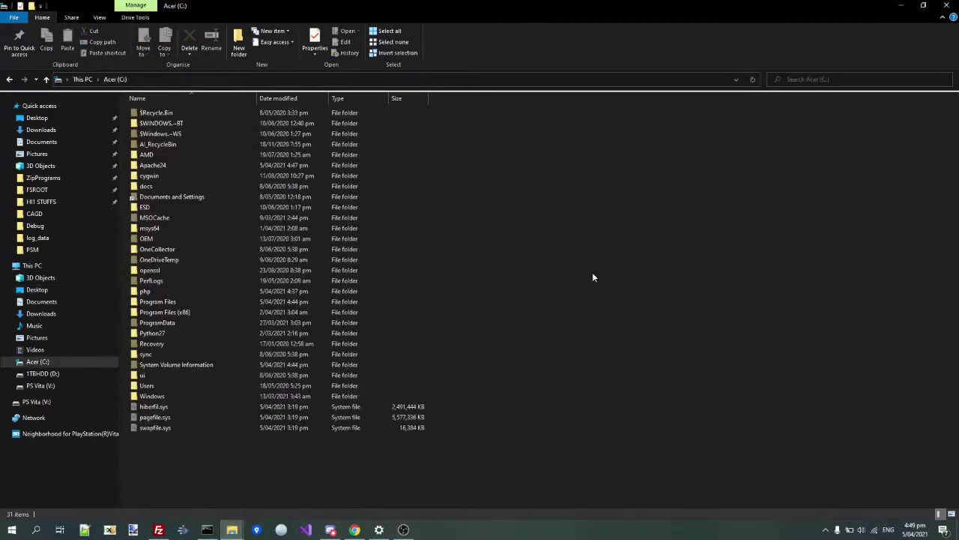
{"action": "type", "text": "php"}
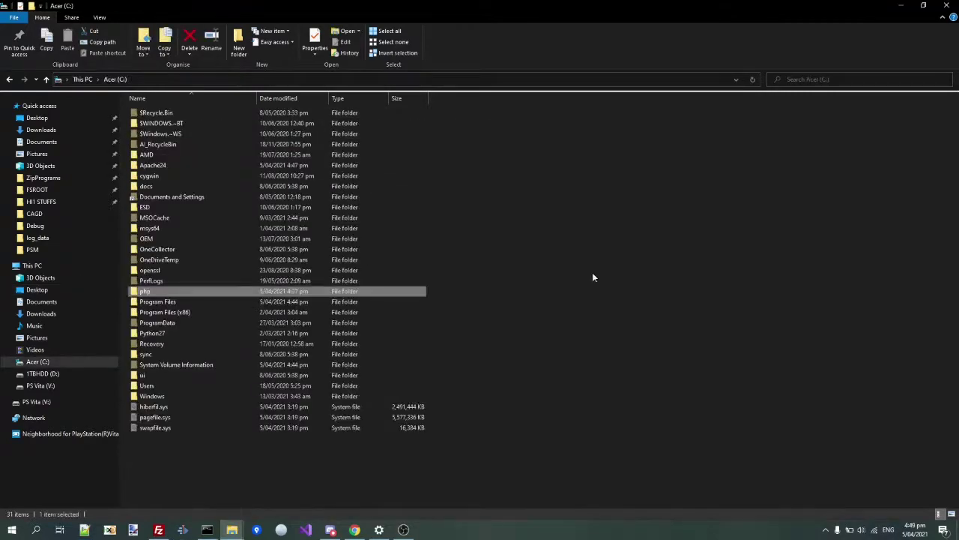
{"action": "double_click", "coordinate": [169, 160]}
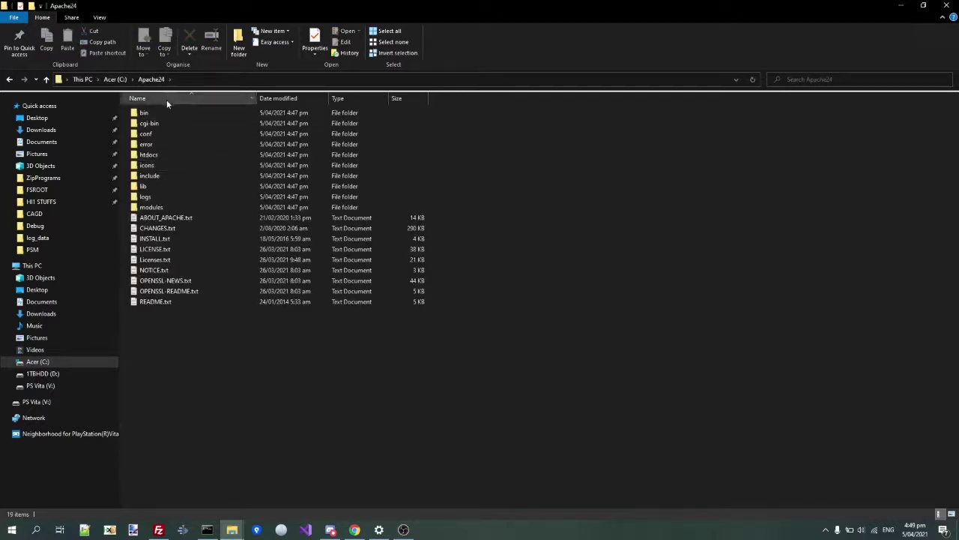
{"action": "double_click", "coordinate": [166, 111]}
{"action": "double_click", "coordinate": [154, 271]}
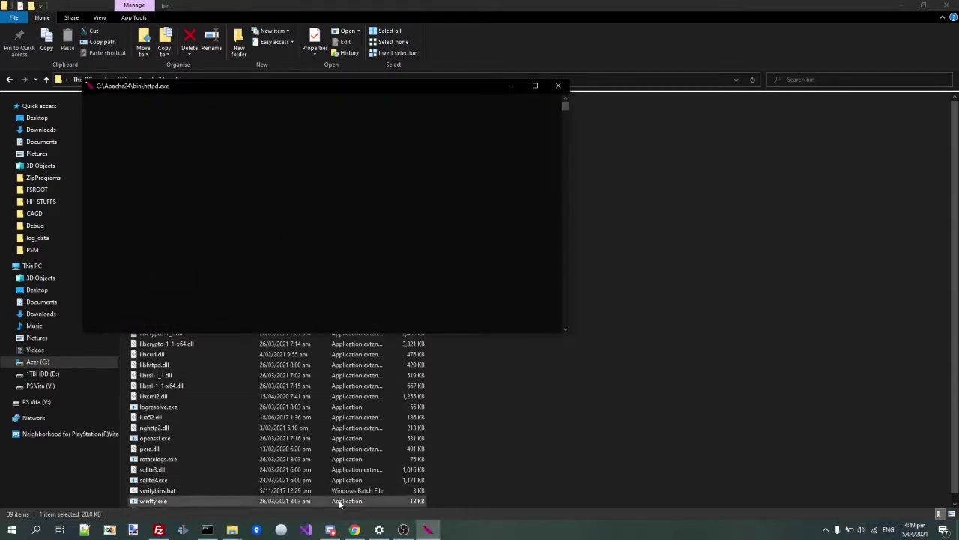
{"action": "left_click", "coordinate": [354, 530]}
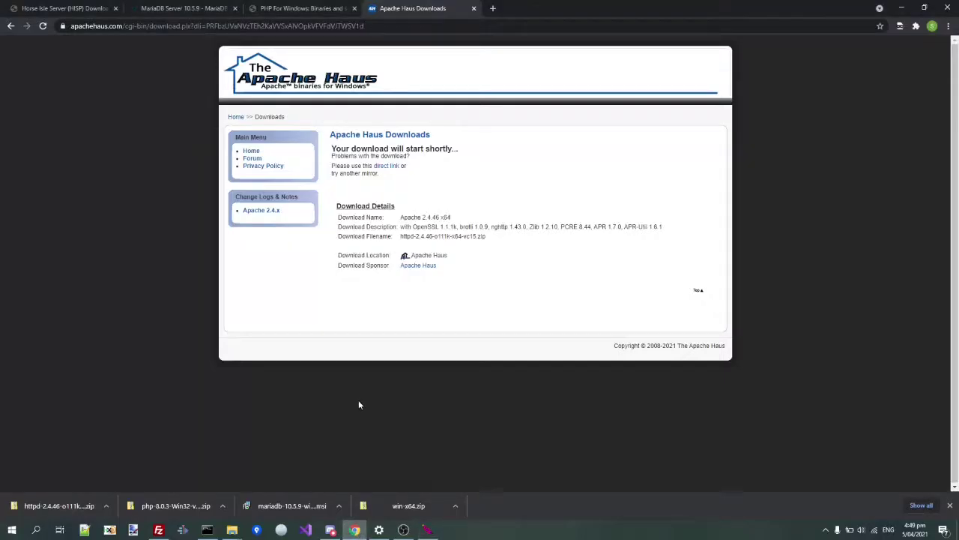
- Load localhost in a new Chrome tab to check the Apache test page, then minimize Chrome
{"action": "key", "text": "ctrl+t"}
{"action": "type", "text": "local"}
{"action": "key", "text": "Return"}
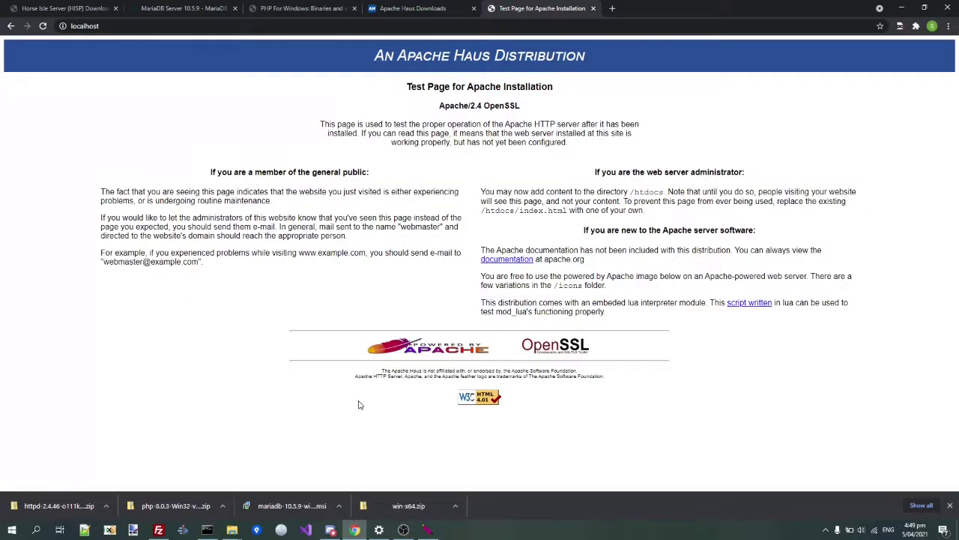
{"action": "left_click", "coordinate": [949, 506]}
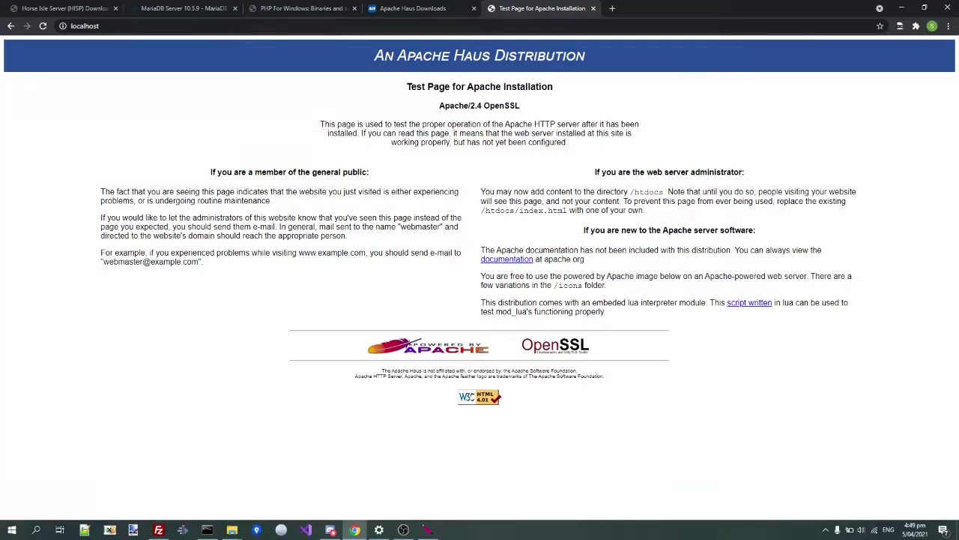
{"action": "left_click", "coordinate": [902, 9]}
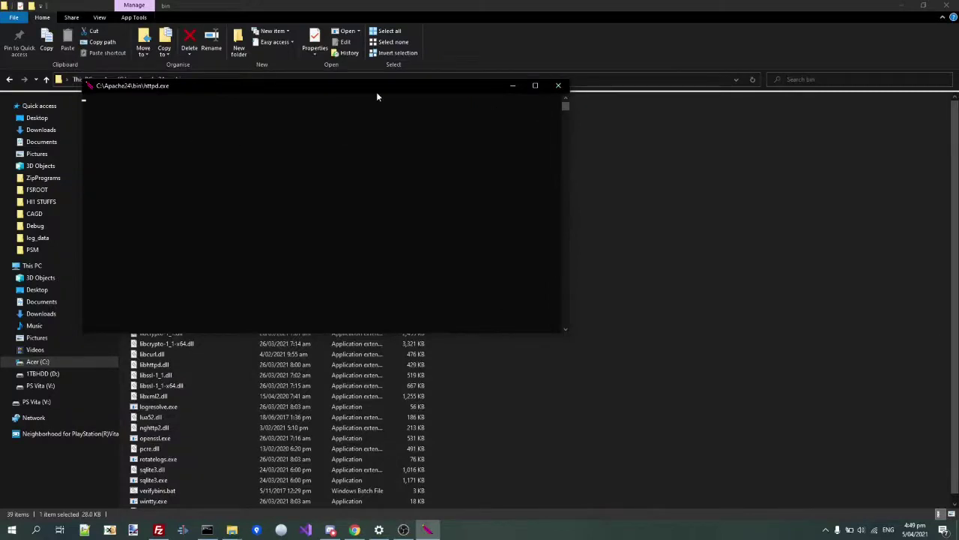
- Close the Apache console and check the htdocs folder before returning to Apache24
{"action": "left_click", "coordinate": [564, 86]}
{"action": "left_click", "coordinate": [150, 79]}
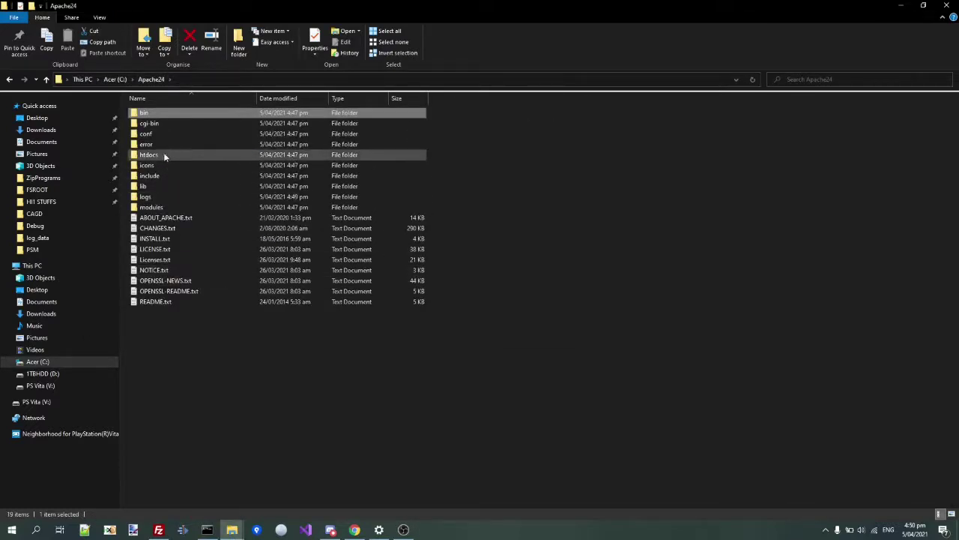
{"action": "double_click", "coordinate": [164, 155]}
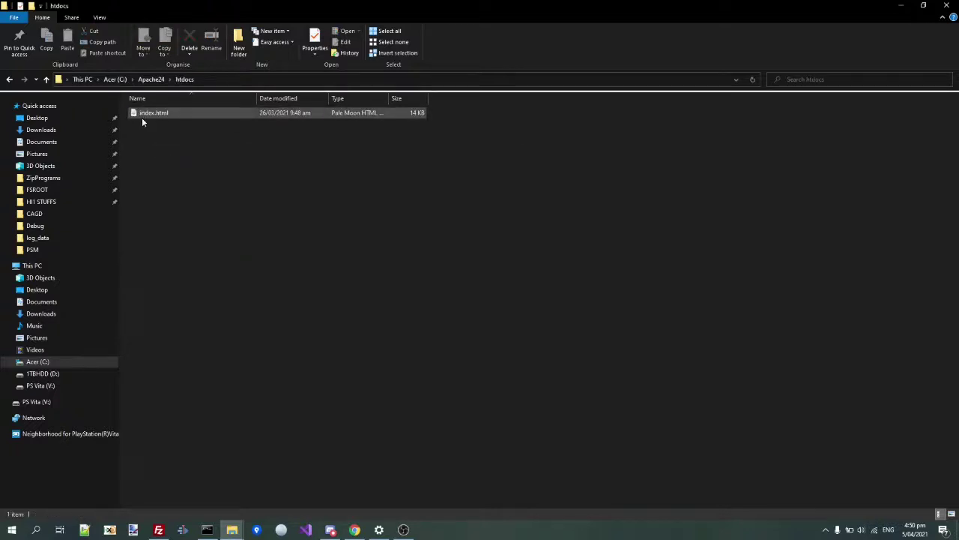
{"action": "left_click", "coordinate": [150, 79]}
- Create a new folder named www inside Apache24 and open it
{"action": "right_click", "coordinate": [221, 416]}
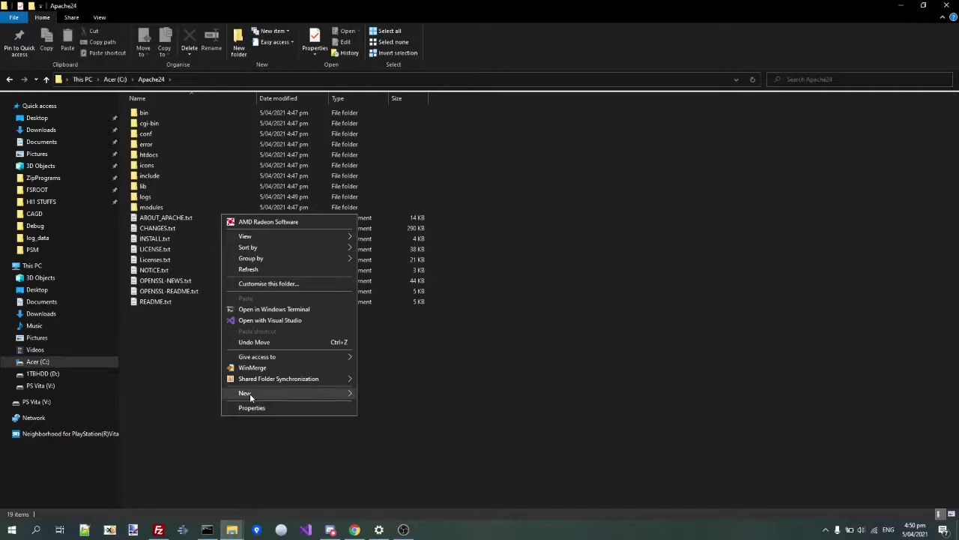
{"action": "mouse_move", "coordinate": [250, 393]}
{"action": "left_click", "coordinate": [385, 396]}
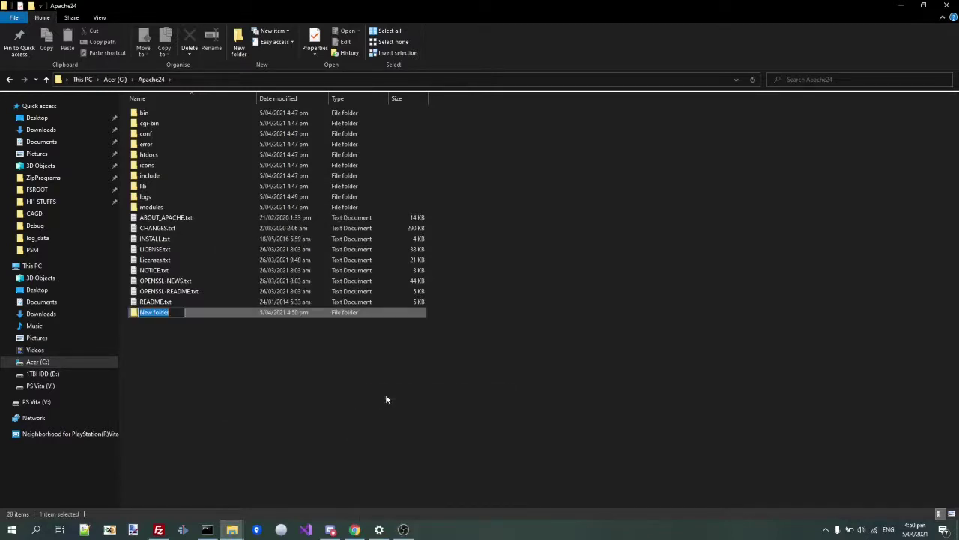
{"action": "type", "text": "www"}
{"action": "key", "text": "Return"}
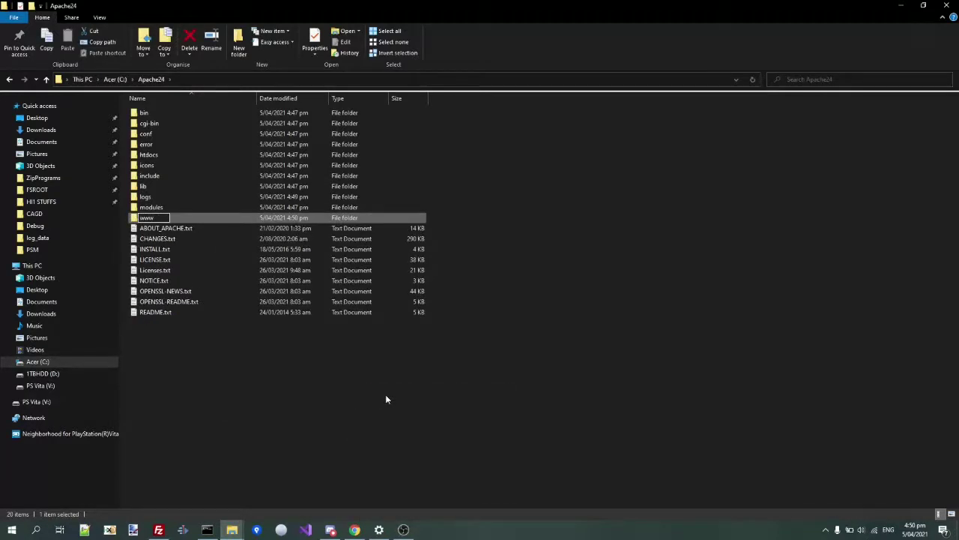
{"action": "key", "text": "Return"}
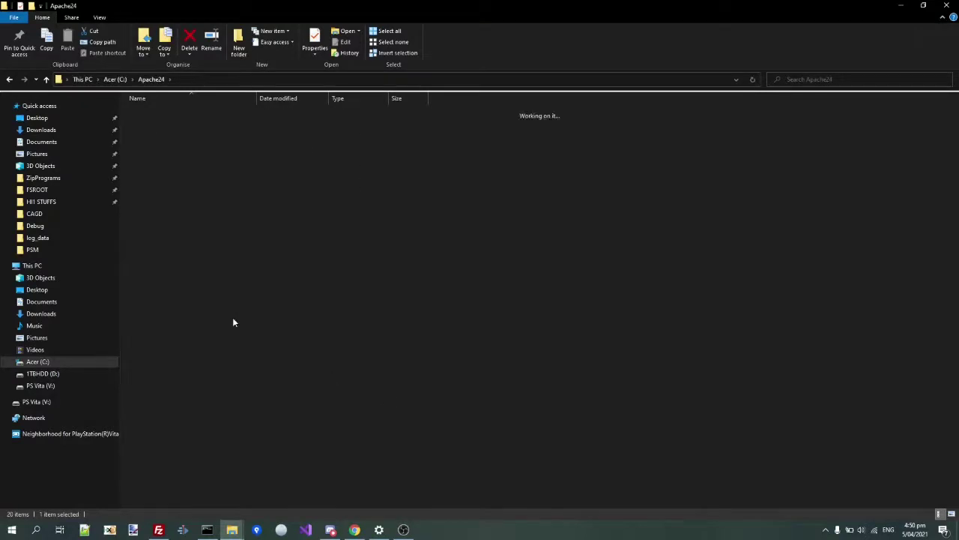
- Extract win-x64.zip with 7-Zip into its own win-x64 folder
{"action": "mouse_move", "coordinate": [232, 527]}
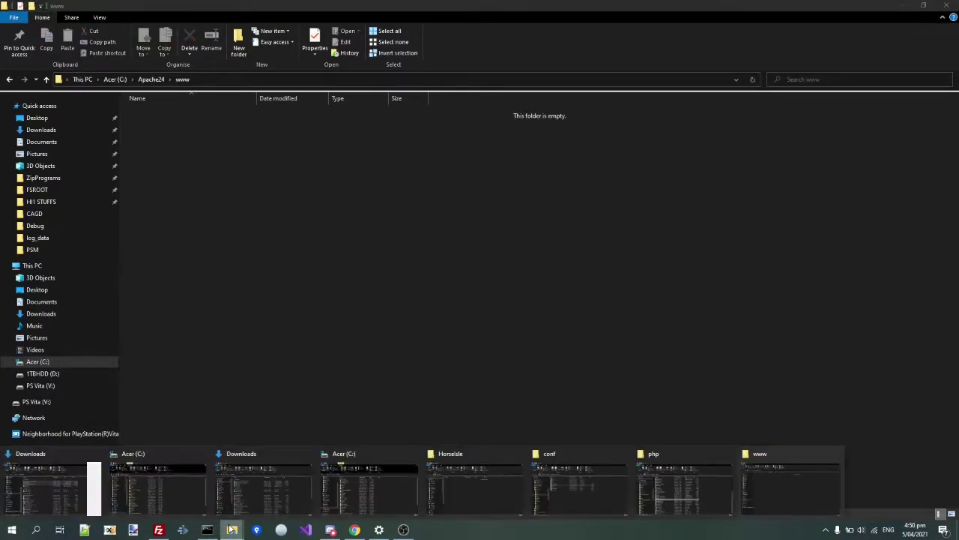
{"action": "left_click", "coordinate": [490, 478]}
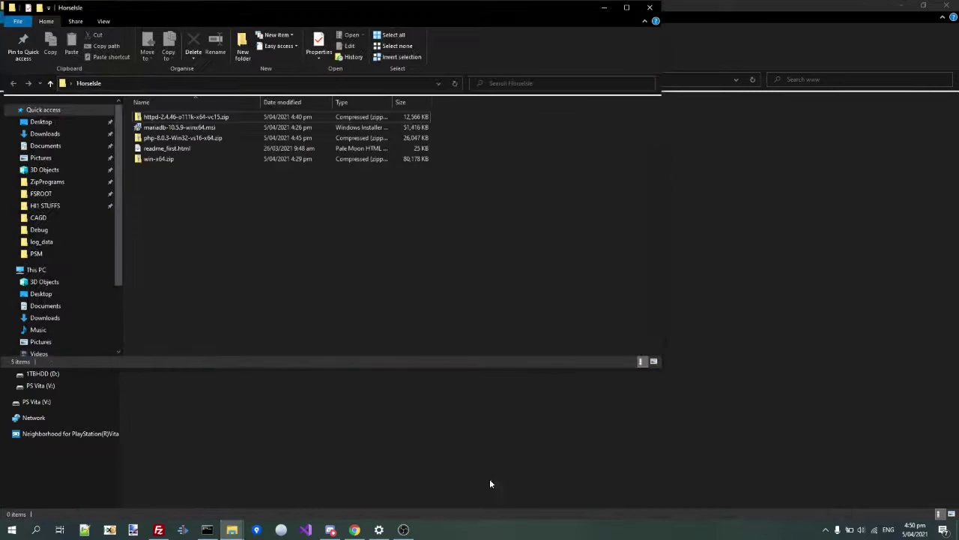
{"action": "right_click", "coordinate": [193, 163]}
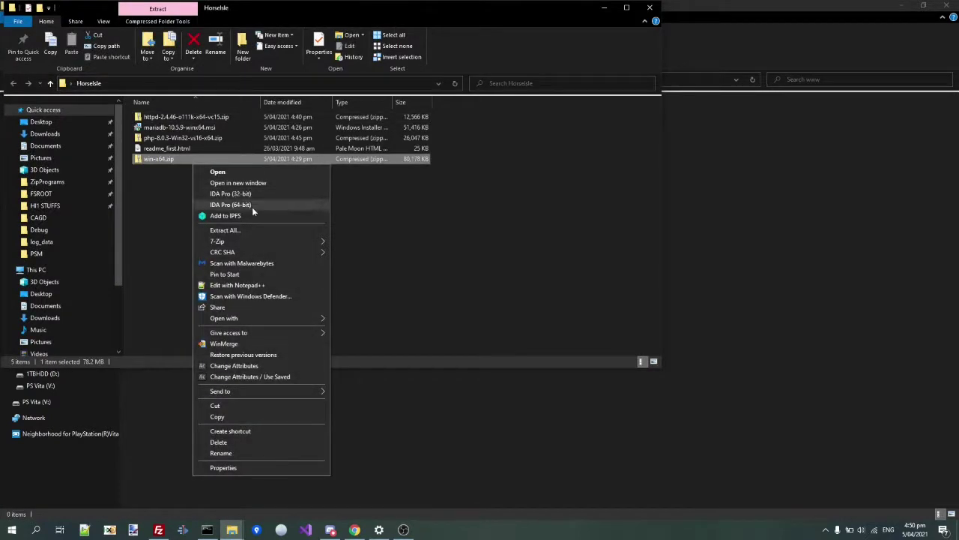
{"action": "mouse_move", "coordinate": [238, 242]}
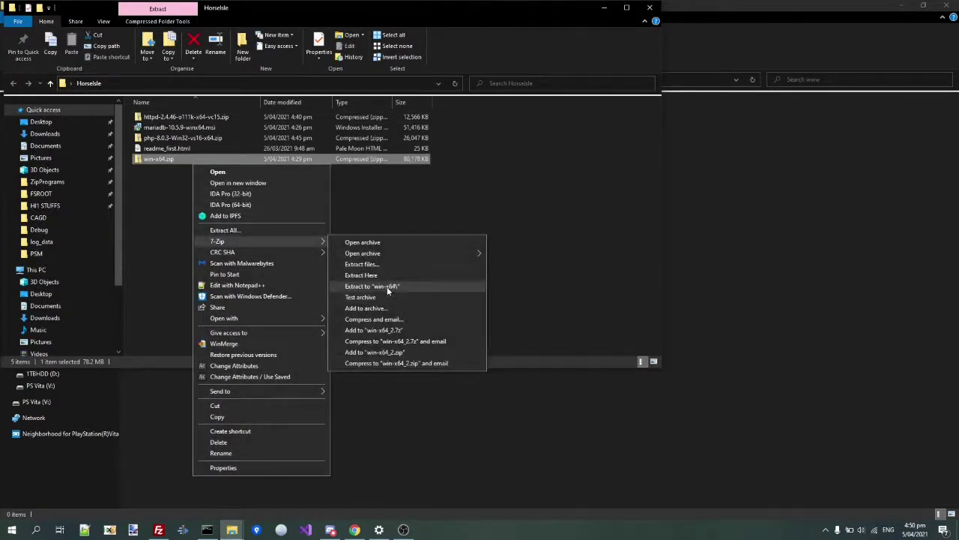
{"action": "left_click", "coordinate": [387, 287]}
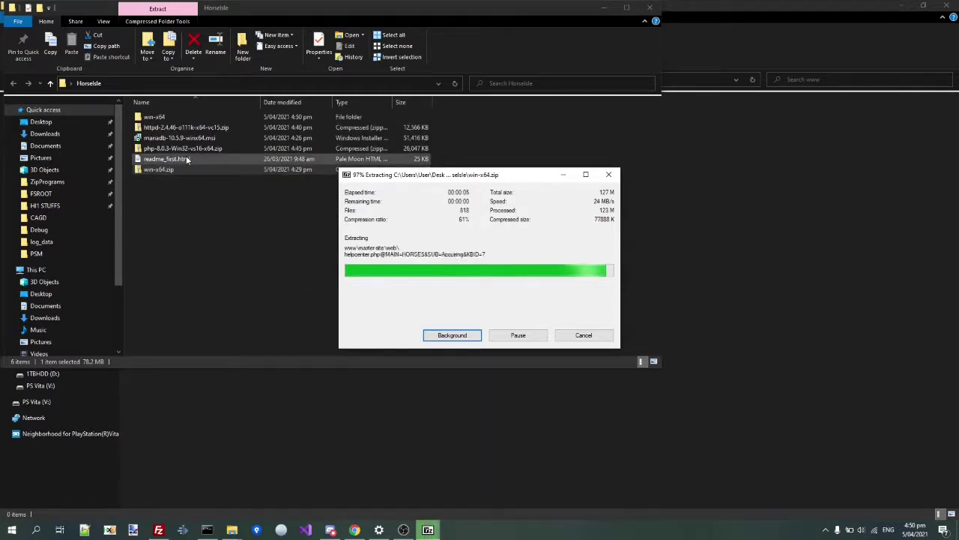
{"action": "double_click", "coordinate": [148, 116]}
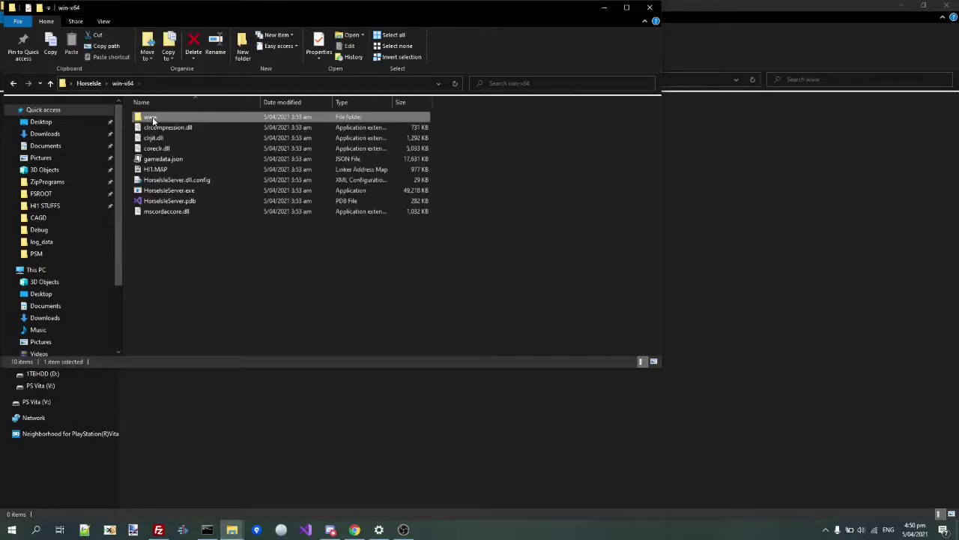
{"action": "double_click", "coordinate": [150, 118]}
{"action": "left_click_drag", "start_coordinate": [174, 199], "coordinate": [164, 120]}
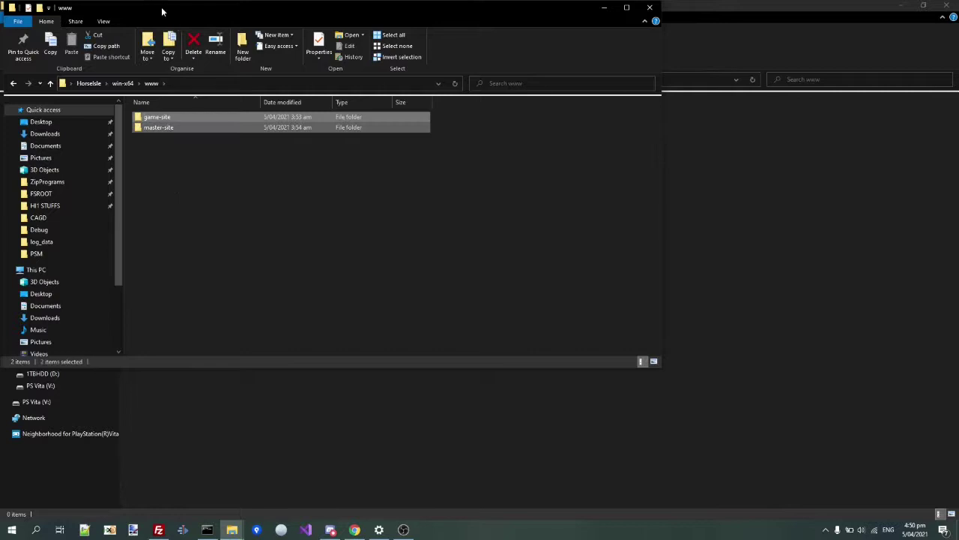
{"action": "left_click_drag", "start_coordinate": [173, 14], "coordinate": [497, 124]}
{"action": "left_click_drag", "start_coordinate": [502, 235], "coordinate": [259, 252]}
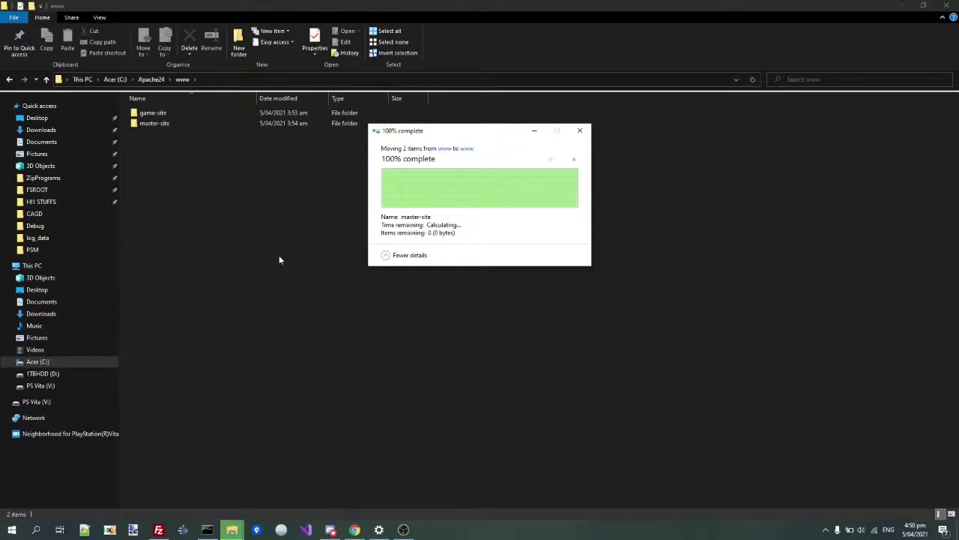
- Browse to C:\Apache24\conf\extra and open httpd-vhosts.conf with Notepad++
{"action": "left_click", "coordinate": [159, 79]}
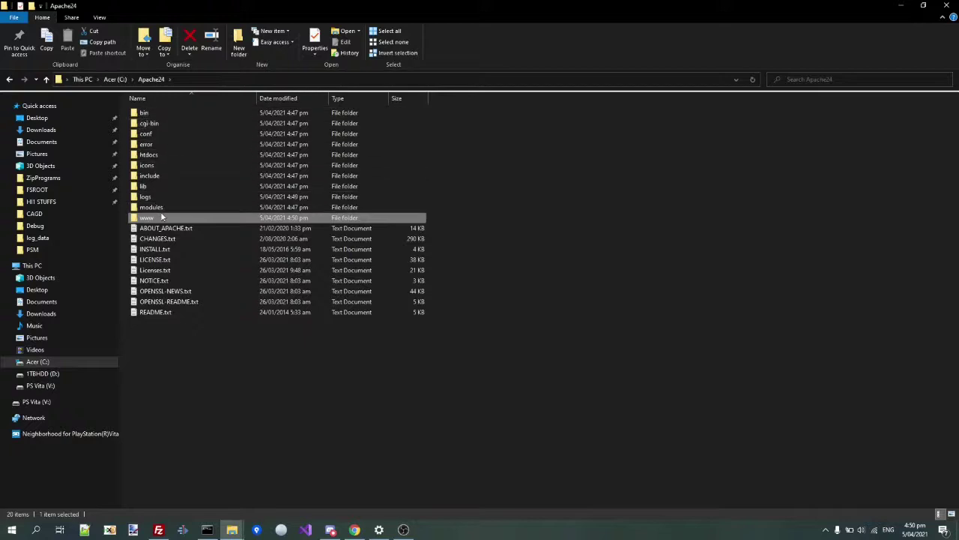
{"action": "double_click", "coordinate": [146, 134]}
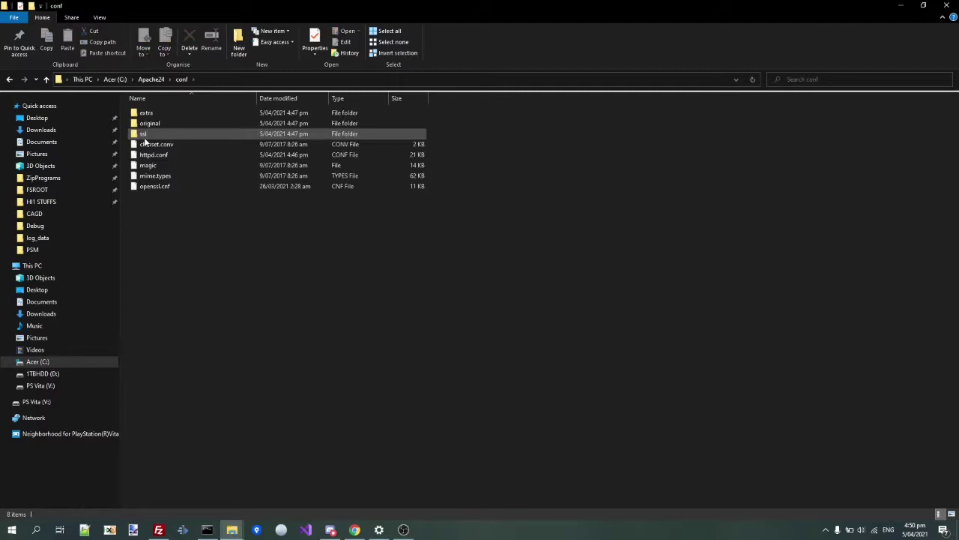
{"action": "double_click", "coordinate": [148, 117]}
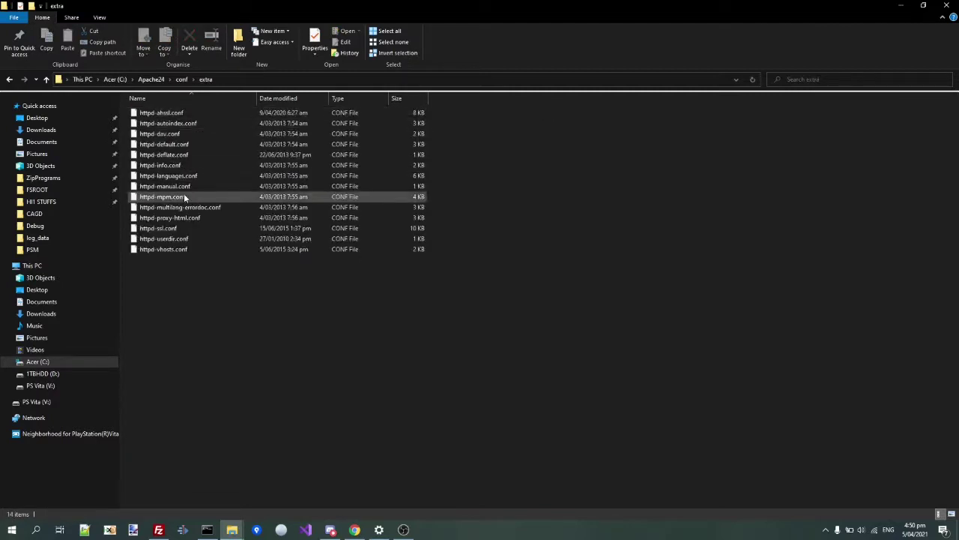
{"action": "left_click", "coordinate": [172, 249]}
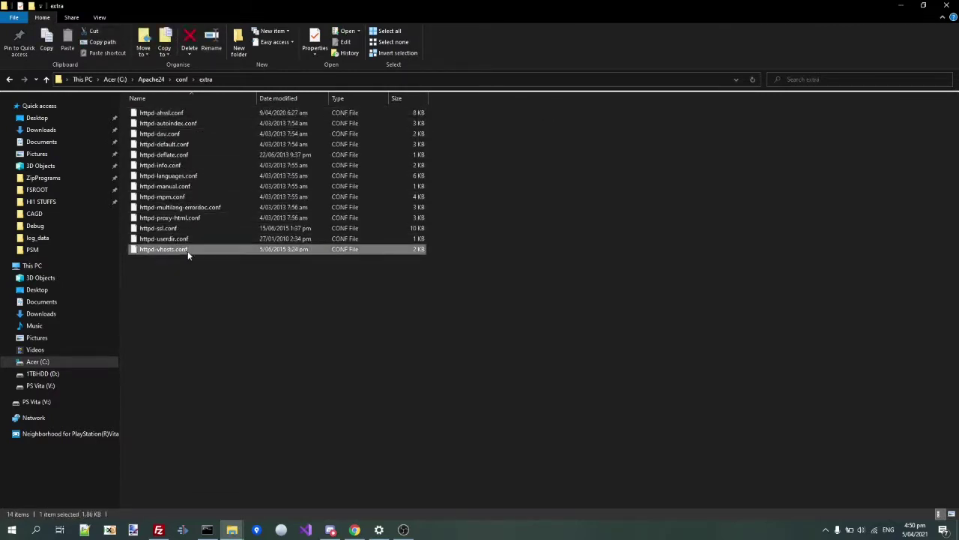
{"action": "double_click", "coordinate": [187, 250]}
{"action": "right_click", "coordinate": [163, 250]}
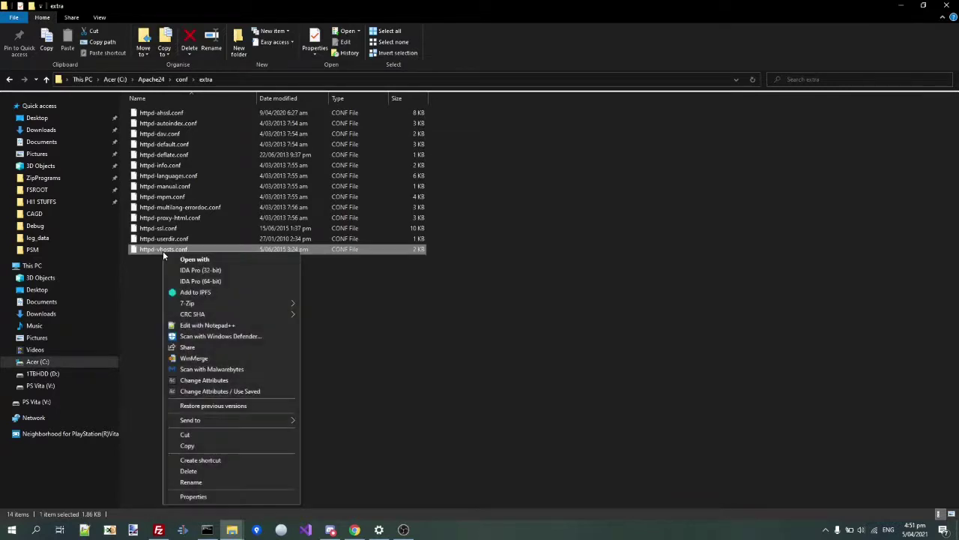
{"action": "left_click", "coordinate": [195, 324]}
- Remove the leading # from lines 40–47 to uncomment the dummy-host VirtualHost example
{"action": "scroll", "coordinate": [166, 337], "scroll_direction": "down", "scroll_amount": 4}
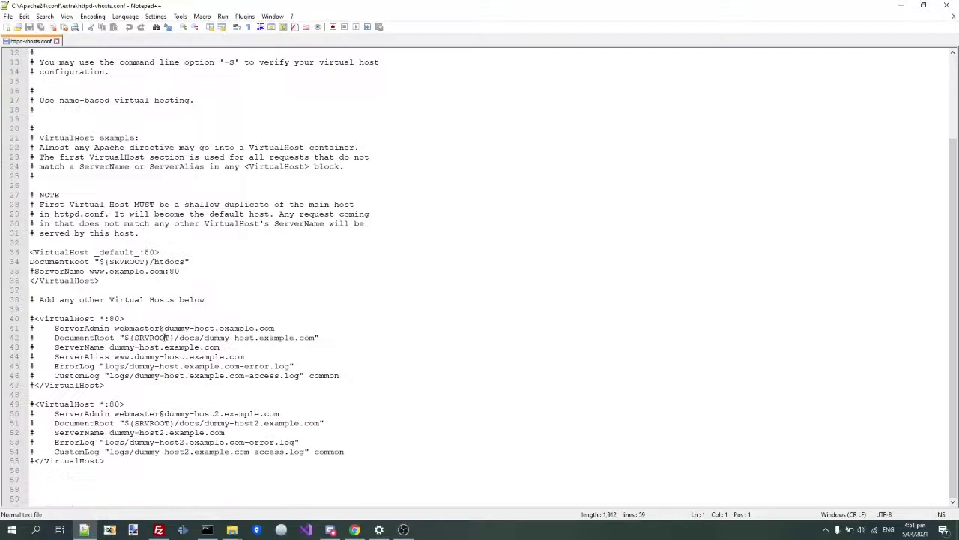
{"action": "left_click", "coordinate": [63, 307]}
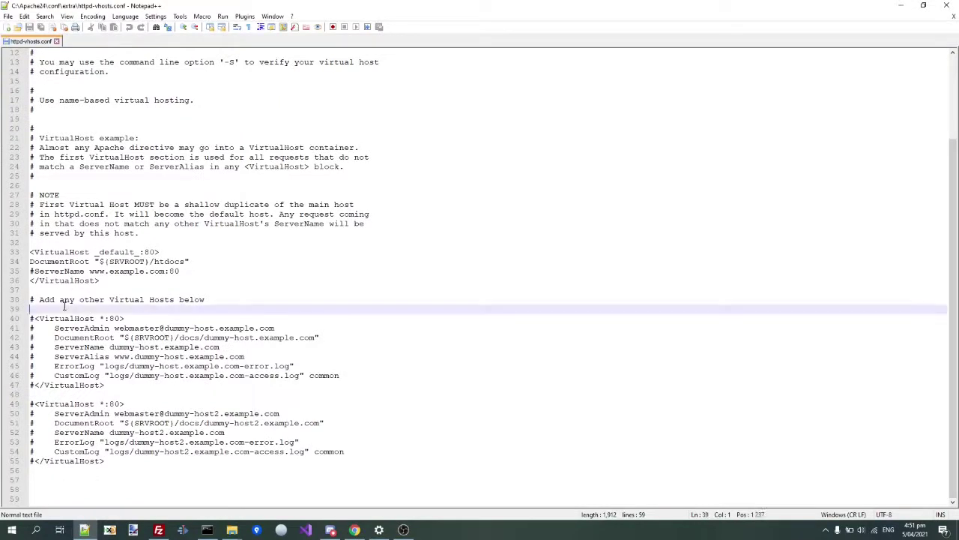
{"action": "key", "text": "Up"}
{"action": "key", "text": "Up"}
{"action": "key", "text": "Up"}
{"action": "key", "text": "Up"}
{"action": "key", "text": "Up"}
{"action": "key", "text": "Up"}
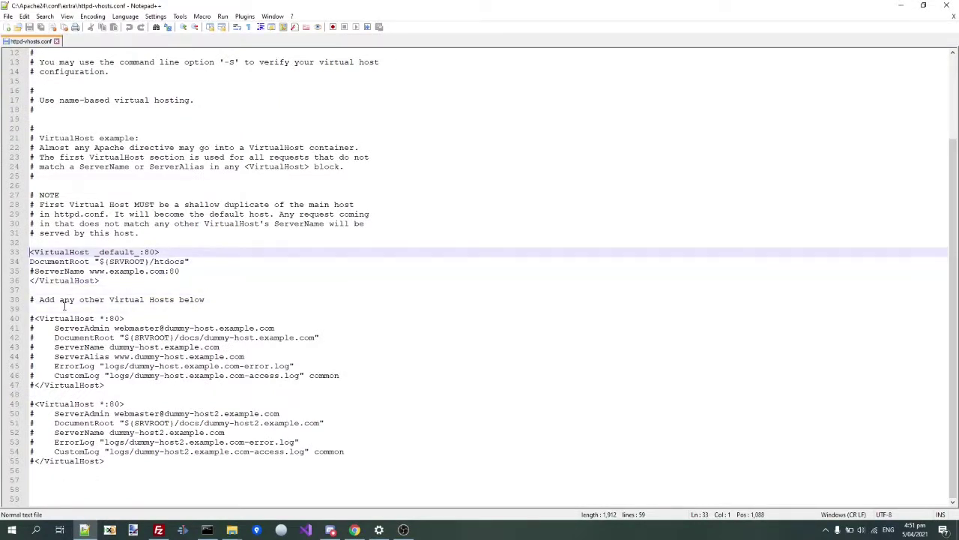
{"action": "key", "text": "Down"}
{"action": "key", "text": "Down"}
{"action": "key", "text": "Down"}
{"action": "key", "text": "Down"}
{"action": "key", "text": "Down"}
{"action": "key", "text": "Down"}
{"action": "key", "text": "Down"}
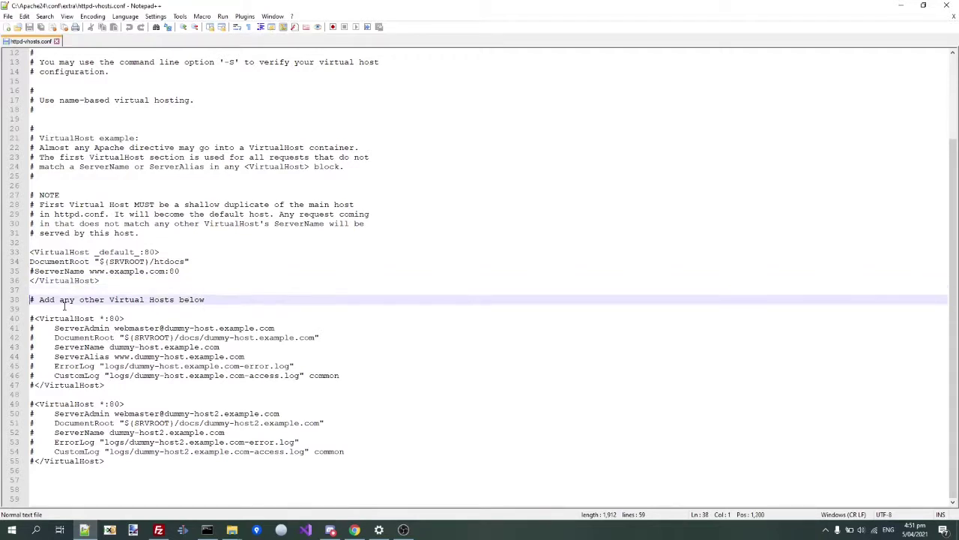
{"action": "key", "text": "Delete"}
{"action": "key", "text": "Down"}
{"action": "key", "text": "Delete"}
{"action": "key", "text": "Down"}
{"action": "key", "text": "Delete"}
{"action": "key", "text": "Down"}
{"action": "key", "text": "Delete"}
{"action": "key", "text": "Down"}
{"action": "key", "text": "Delete"}
{"action": "key", "text": "Down"}
{"action": "key", "text": "Delete"}
{"action": "key", "text": "Down"}
{"action": "key", "text": "Delete"}
{"action": "key", "text": "Down"}
{"action": "key", "text": "Delete"}
{"action": "key", "text": "Up"}
{"action": "key", "text": "Up"}
{"action": "key", "text": "Up"}
{"action": "key", "text": "Up"}
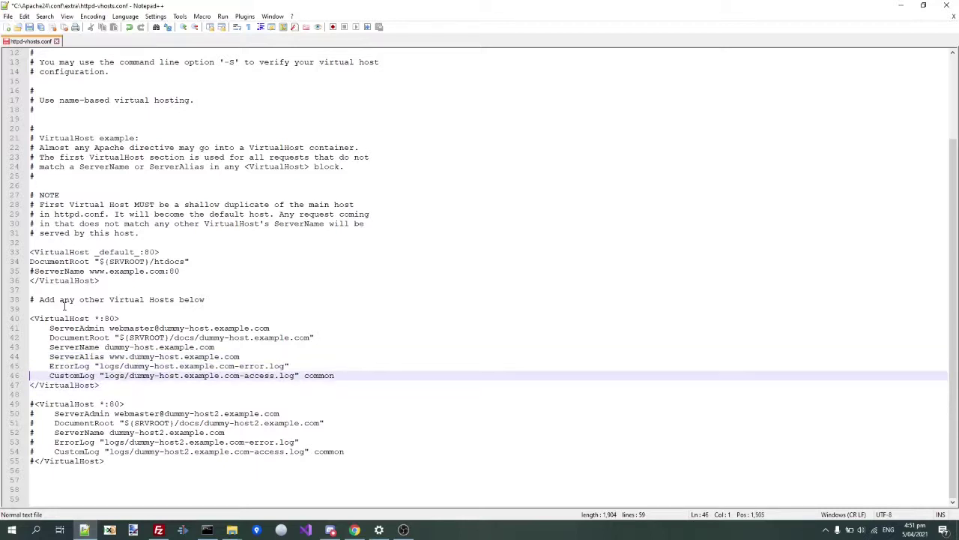
{"action": "key", "text": "Down"}
- Select dummy-host.example.com on the ServerName line 43
{"action": "key", "text": "End"}
{"action": "key", "text": "Up"}
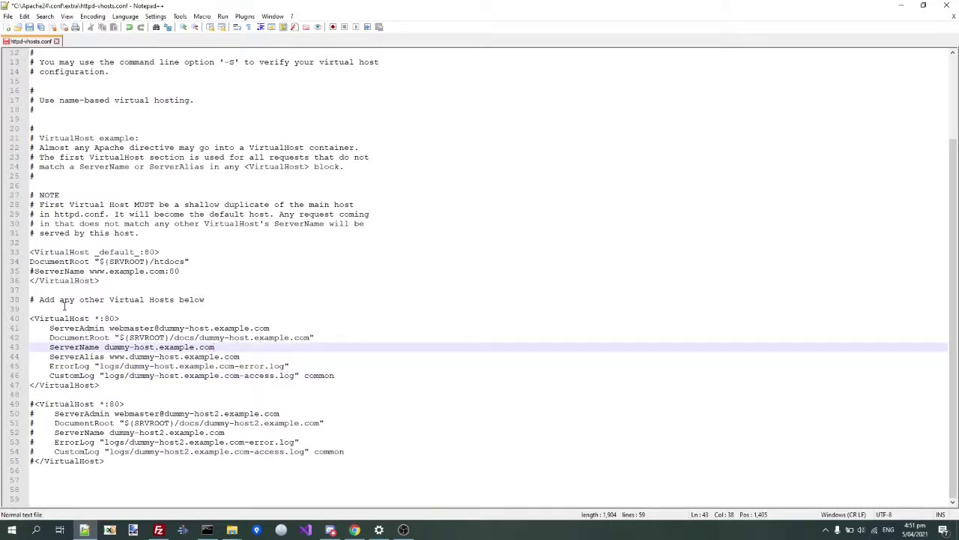
{"action": "key", "text": "shift+Left"}
{"action": "key", "text": "shift+Left"}
{"action": "key", "text": "shift+Left"}
{"action": "key", "text": "shift+Left"}
{"action": "key", "text": "shift+Left"}
{"action": "key", "text": "shift+Left"}
{"action": "key", "text": "shift+Left"}
{"action": "key", "text": "shift+Left"}
{"action": "key", "text": "shift+Left"}
{"action": "key", "text": "shift+Down"}
{"action": "key", "text": "shift+Up"}
{"action": "key", "text": "shift+Left"}
{"action": "key", "text": "shift+Left"}
{"action": "key", "text": "shift+Left"}
{"action": "key", "text": "shift+Left"}
{"action": "key", "text": "shift+Left"}
{"action": "key", "text": "shift+Left"}
{"action": "key", "text": "shift+Left"}
{"action": "key", "text": "shift+Left"}
{"action": "key", "text": "shift+Left"}
{"action": "key", "text": "shift+Left"}
{"action": "key", "text": "shift+Left"}
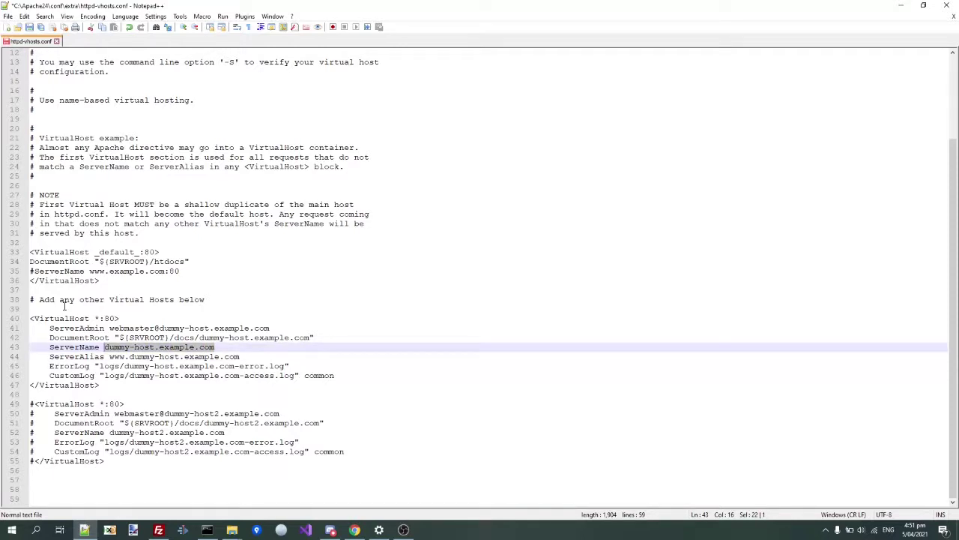
{"action": "key", "text": "Delete"}
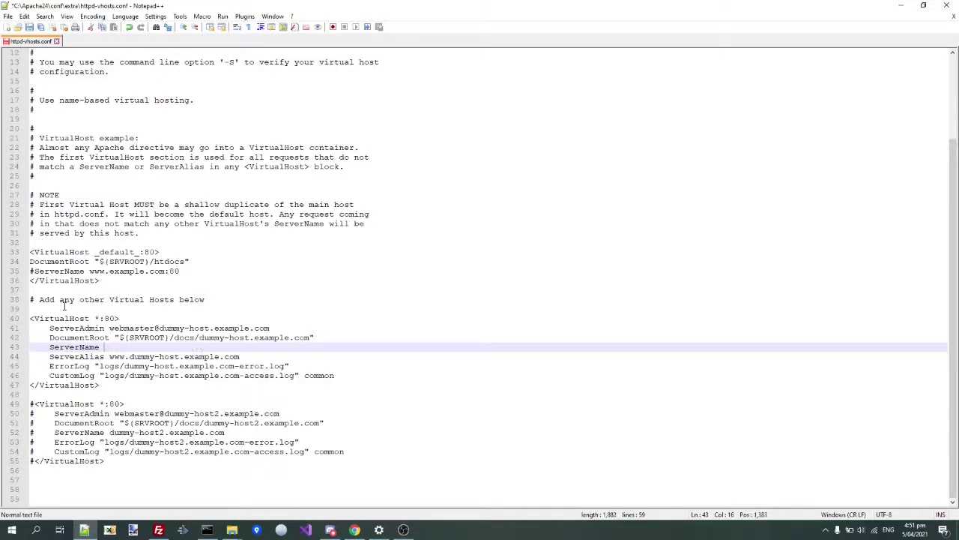
{"action": "key", "text": "BackSpace"}
{"action": "key", "text": "Left"}
{"action": "type", "text": "game"}
{"action": "type", "text": ".lo"}
{"action": "type", "text": "orsei"}
{"action": "key", "text": "BackSpace"}
{"action": "key", "text": "BackSpace"}
{"action": "key", "text": "BackSpace"}
{"action": "type", "text": "e"}
{"action": "key", "text": "Down"}
{"action": "key", "text": "Down"}
{"action": "key", "text": "Up"}
{"action": "key", "text": "End"}
{"action": "key", "text": "shift+Left"}
{"action": "key", "text": "shift+Left"}
{"action": "key", "text": "shift+Left"}
{"action": "key", "text": "shift+Left"}
{"action": "key", "text": "shift+Left"}
{"action": "key", "text": "shift+Left"}
{"action": "key", "text": "shift+Left"}
{"action": "key", "text": "shift+Left"}
{"action": "key", "text": "shift+Left"}
{"action": "key", "text": "shift+Left"}
{"action": "key", "text": "shift+Left"}
{"action": "key", "text": "shift+Left"}
{"action": "key", "text": "shift+Left"}
{"action": "key", "text": "shift+Left"}
{"action": "key", "text": "shift+Left"}
{"action": "key", "text": "shift+Left"}
{"action": "key", "text": "shift+Left"}
{"action": "key", "text": "shift+Left"}
{"action": "key", "text": "shift+Left"}
{"action": "key", "text": "shift+Left"}
{"action": "key", "text": "shift+Left"}
{"action": "key", "text": "shift+Left"}
{"action": "type", "text": "w"}
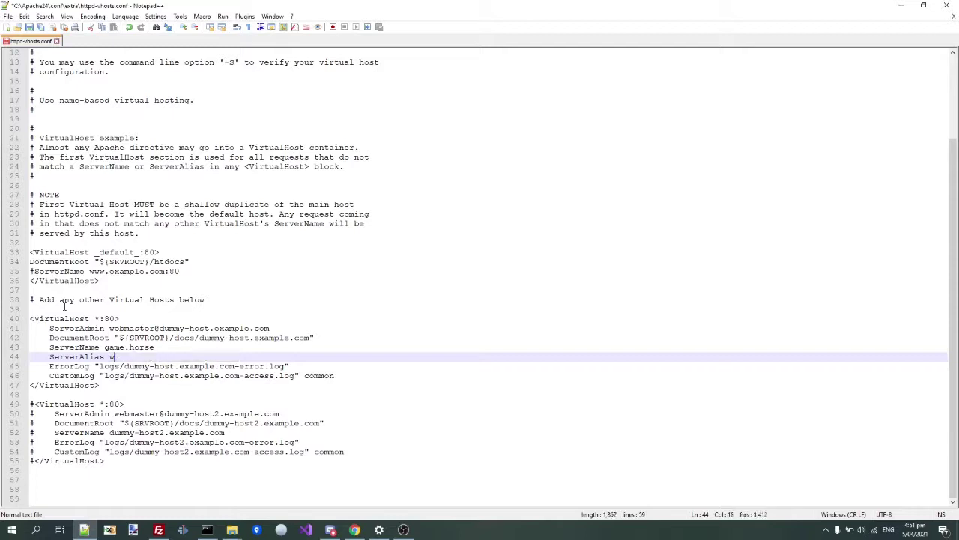
{"action": "type", "text": "ww.game.horse"}
- Change the DocumentRoot path to www/game-site and delete the ErrorLog and CustomLog lines
{"action": "key", "text": "Up"}
{"action": "key", "text": "Up"}
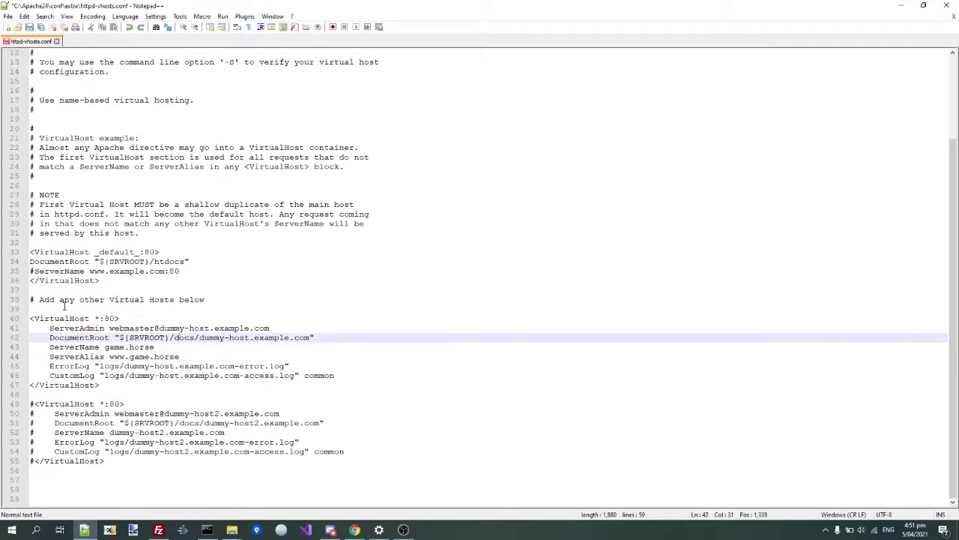
{"action": "key", "text": "shift+Right"}
{"action": "key", "text": "shift+Right"}
{"action": "key", "text": "shift+Right"}
{"action": "key", "text": "shift+Right"}
{"action": "key", "text": "shift+Right"}
{"action": "key", "text": "shift+Right"}
{"action": "key", "text": "shift+Right"}
{"action": "key", "text": "shift+Right"}
{"action": "key", "text": "shift+Right"}
{"action": "key", "text": "shift+Right"}
{"action": "key", "text": "shift+Right"}
{"action": "key", "text": "shift+Right"}
{"action": "key", "text": "shift+Right"}
{"action": "key", "text": "shift+Right"}
{"action": "key", "text": "shift+Right"}
{"action": "key", "text": "shift+Right"}
{"action": "key", "text": "shift+Right"}
{"action": "key", "text": "shift+Right"}
{"action": "key", "text": "shift+Right"}
{"action": "key", "text": "shift+Right"}
{"action": "key", "text": "shift+Right"}
{"action": "key", "text": "shift+Right"}
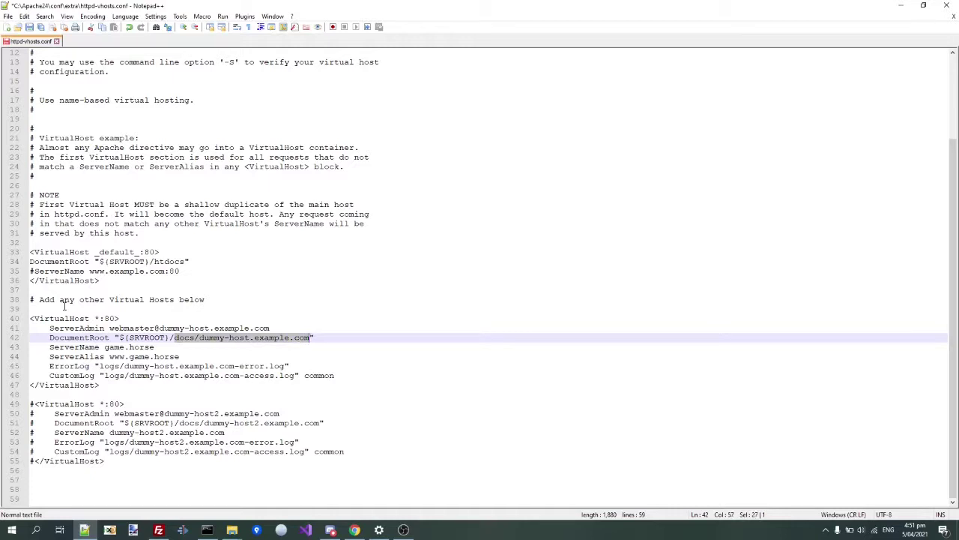
{"action": "type", "text": "www/gam"}
{"action": "type", "text": "e-s"}
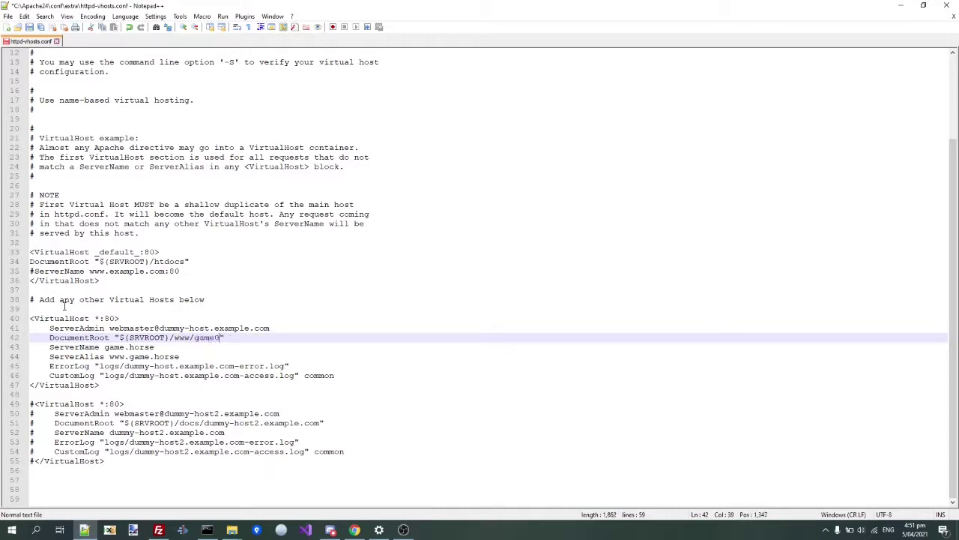
{"action": "type", "text": "ite"}
{"action": "key", "text": "Down"}
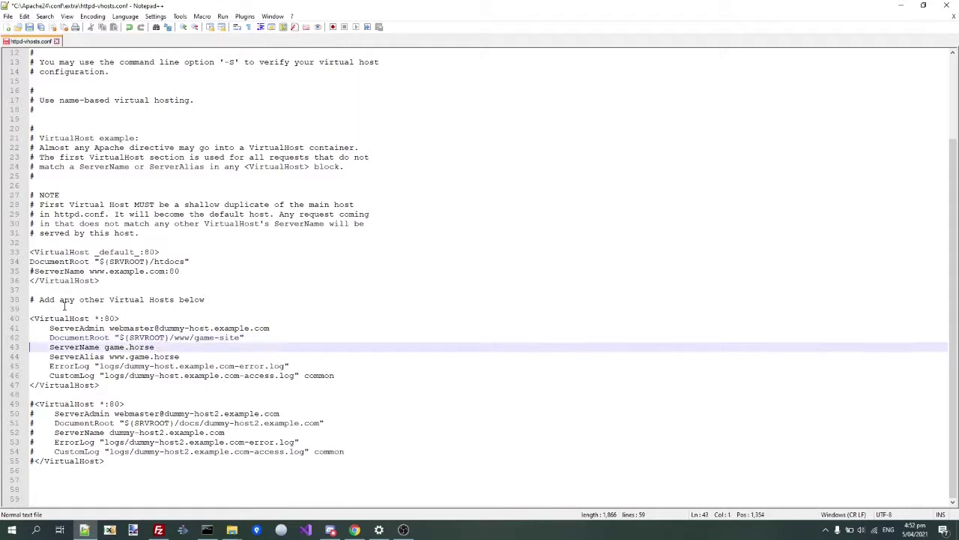
{"action": "key", "text": "Down"}
{"action": "key", "text": "Down"}
{"action": "key", "text": "Home"}
{"action": "key", "text": "shift+Down"}
{"action": "key", "text": "shift+Down"}
{"action": "key", "text": "Delete"}
{"action": "key", "text": "Up"}
{"action": "key", "text": "Up"}
{"action": "key", "text": "Up"}
{"action": "key", "text": "Up"}
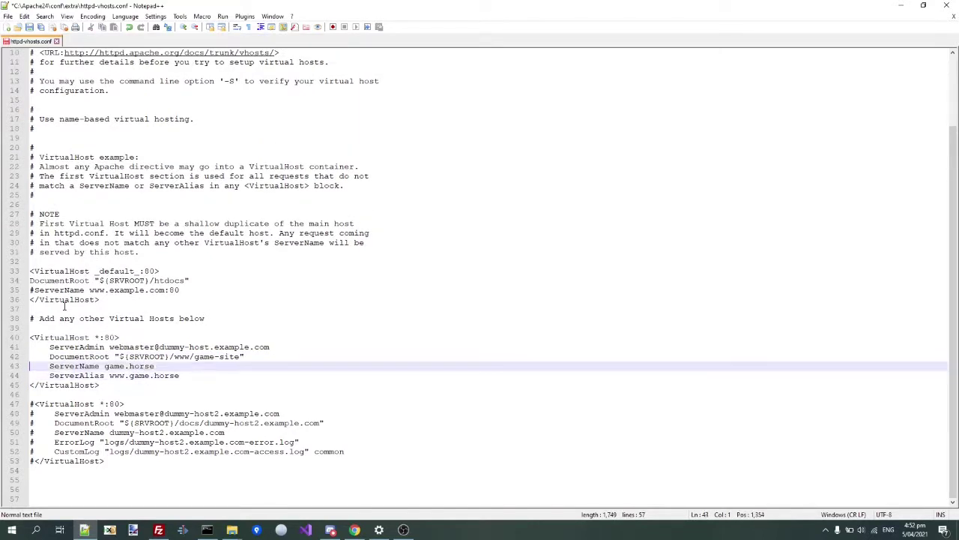
{"action": "key", "text": "shift+Up"}
- Replace the leftover commented example block with a pasted copy of the game.horse VirtualHost
{"action": "key", "text": "shift+Down"}
{"action": "key", "text": "shift+Down"}
{"action": "key", "text": "shift+Down"}
{"action": "key", "text": "shift+Down"}
{"action": "key", "text": "shift+Down"}
{"action": "key", "text": "shift+Down"}
{"action": "key", "text": "shift+Down"}
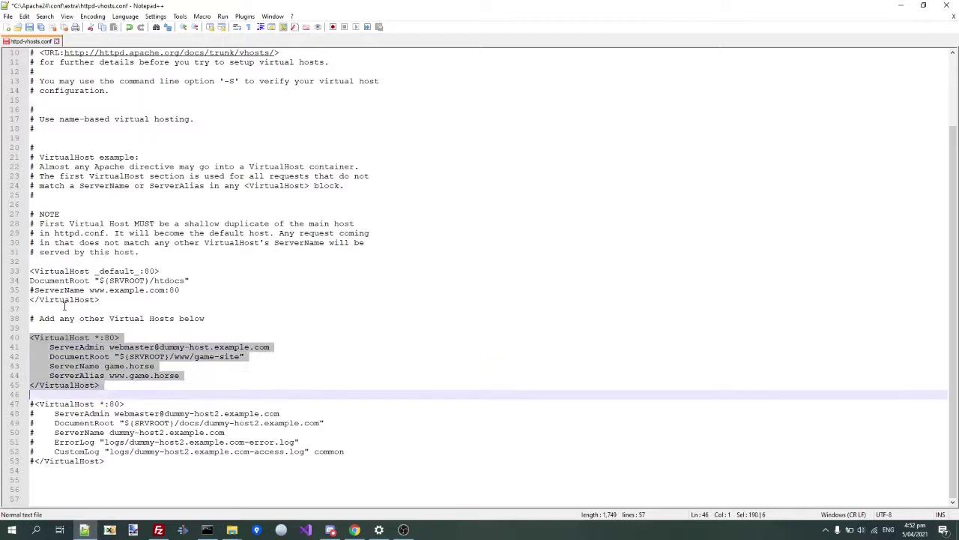
{"action": "key", "text": "shift+Up"}
{"action": "key", "text": "ctrl+c"}
{"action": "key", "text": "Down"}
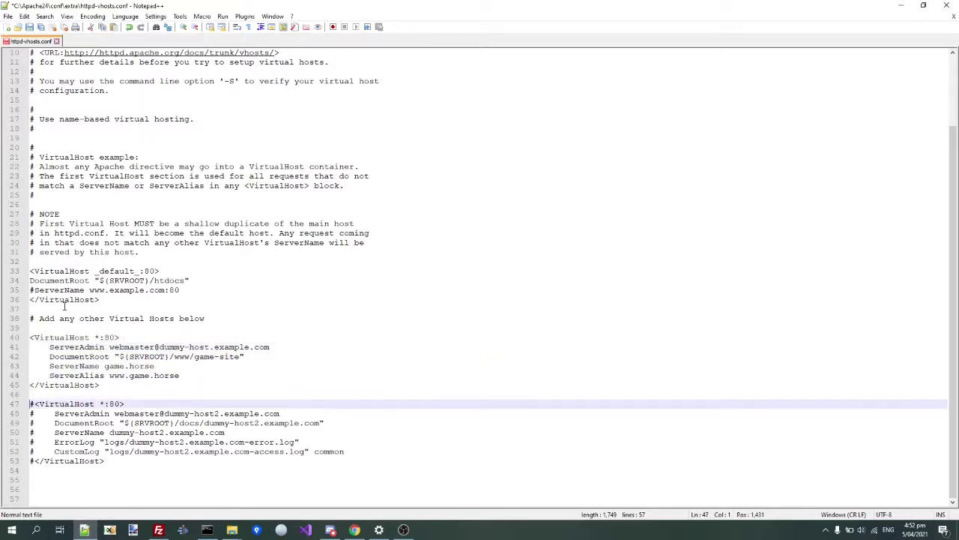
{"action": "key", "text": "shift+Down"}
{"action": "key", "text": "shift+Down"}
{"action": "key", "text": "shift+Down"}
{"action": "key", "text": "shift+Down"}
{"action": "key", "text": "shift+Down"}
{"action": "key", "text": "shift+Down"}
{"action": "key", "text": "shift+Down"}
{"action": "key", "text": "shift+Down"}
{"action": "key", "text": "shift+Down"}
{"action": "key", "text": "shift+Down"}
{"action": "key", "text": "Delete"}
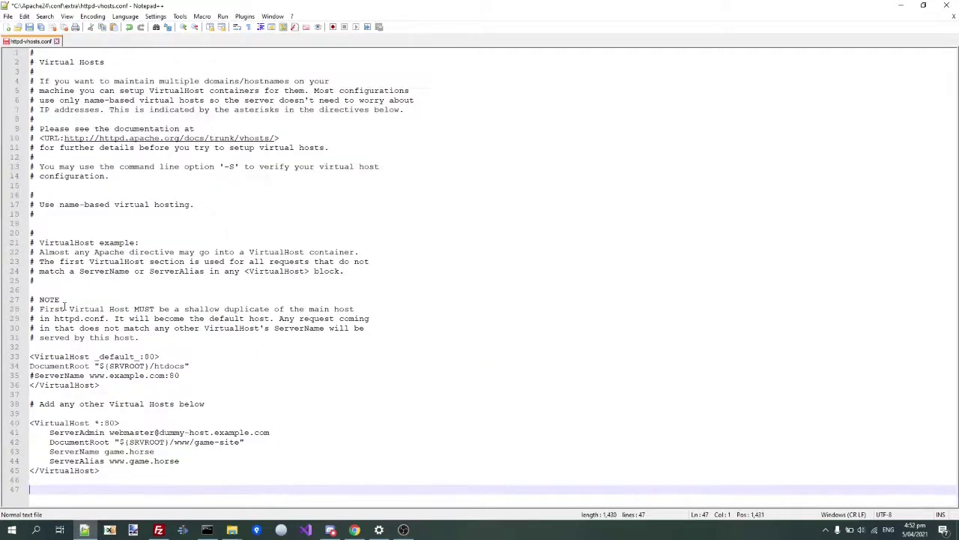
{"action": "key", "text": "ctrl+v"}
{"action": "key", "text": "Up"}
{"action": "key", "text": "Up"}
{"action": "key", "text": "Up"}
{"action": "key", "text": "Up"}
{"action": "key", "text": "Down"}
{"action": "key", "text": "End"}
{"action": "key", "text": "Left"}
{"action": "key", "text": "BackSpace"}
{"action": "key", "text": "BackSpace"}
{"action": "key", "text": "BackSpace"}
{"action": "key", "text": "BackSpace"}
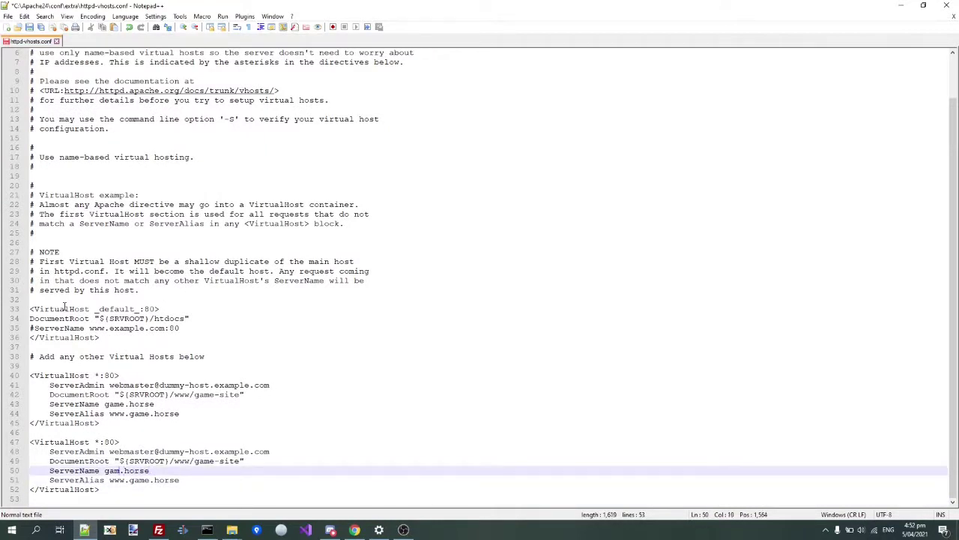
{"action": "type", "text": "mastye"}
{"action": "key", "text": "BackSpace"}
{"action": "key", "text": "BackSpace"}
{"action": "type", "text": "er"}
{"action": "key", "text": "Down"}
{"action": "key", "text": "BackSpace"}
{"action": "key", "text": "BackSpace"}
{"action": "key", "text": "BackSpace"}
{"action": "key", "text": "BackSpace"}
{"action": "type", "text": "master"}
- Set the copy's DocumentRoot to www/master-site and save httpd-vhosts.conf
{"action": "key", "text": "Up"}
{"action": "key", "text": "Up"}
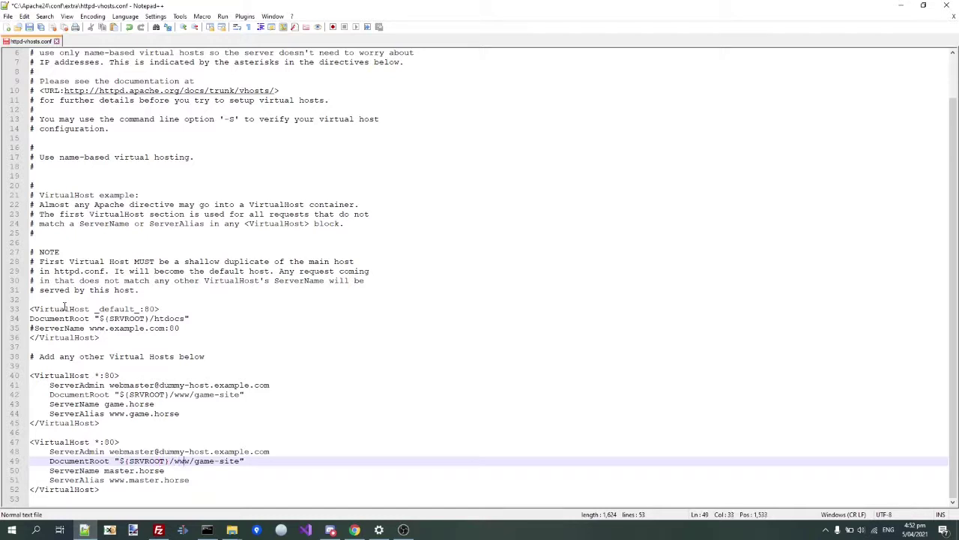
{"action": "key", "text": "BackSpace"}
{"action": "key", "text": "BackSpace"}
{"action": "key", "text": "BackSpace"}
{"action": "key", "text": "BackSpace"}
{"action": "type", "text": "master"}
{"action": "key", "text": "ctrl+s"}
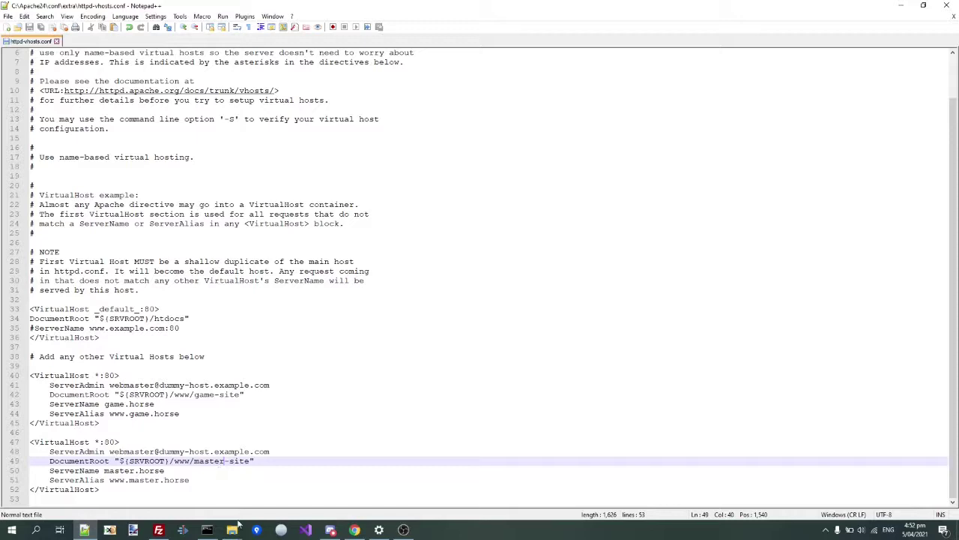
- In the Acer (C:) window, browse into Windows\System32
{"action": "mouse_move", "coordinate": [232, 529]}
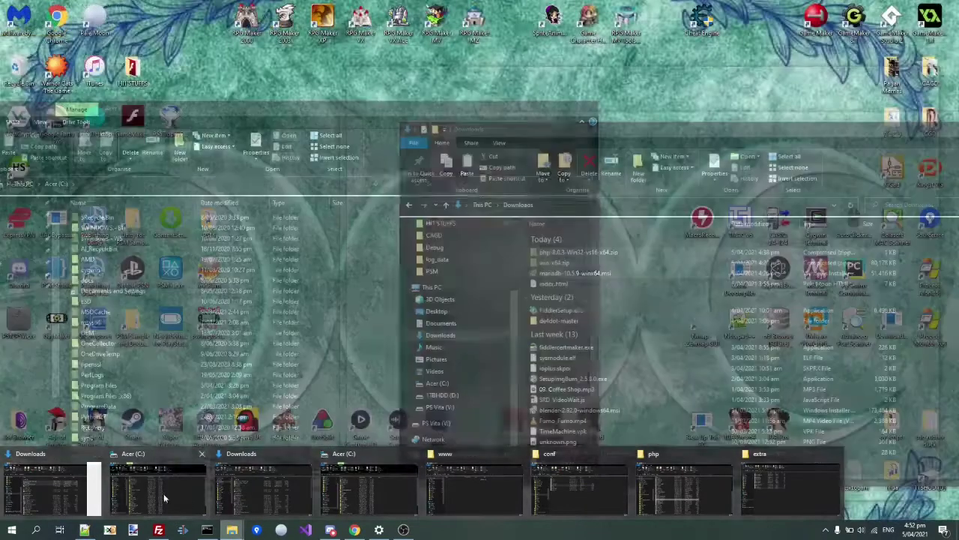
{"action": "left_click", "coordinate": [113, 503]}
{"action": "scroll", "coordinate": [171, 326], "scroll_direction": "down", "scroll_amount": 2}
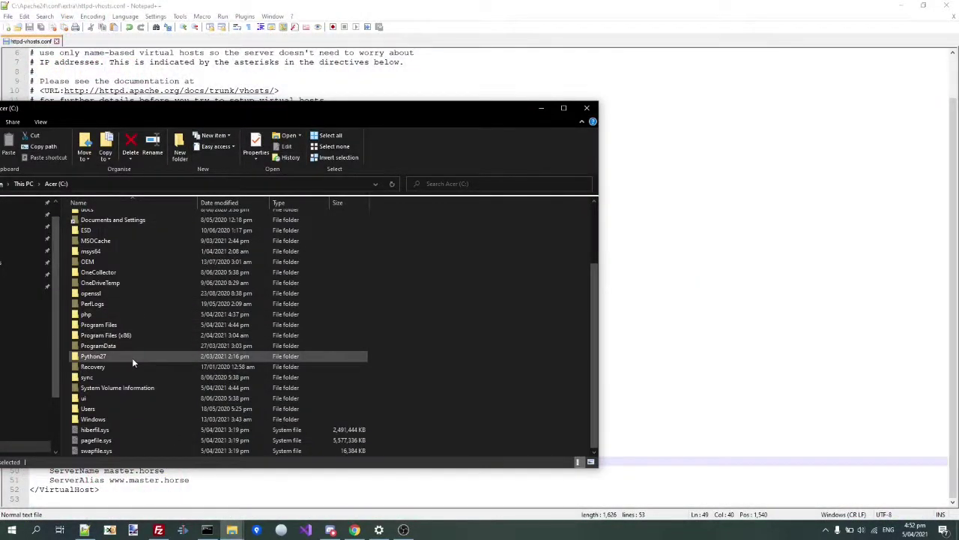
{"action": "double_click", "coordinate": [95, 419]}
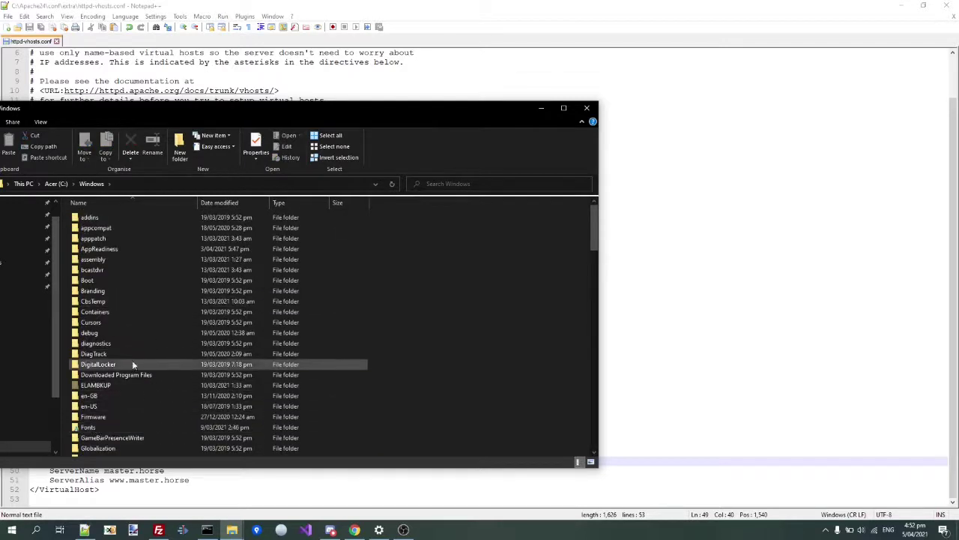
{"action": "scroll", "coordinate": [127, 374], "scroll_direction": "down", "scroll_amount": 18}
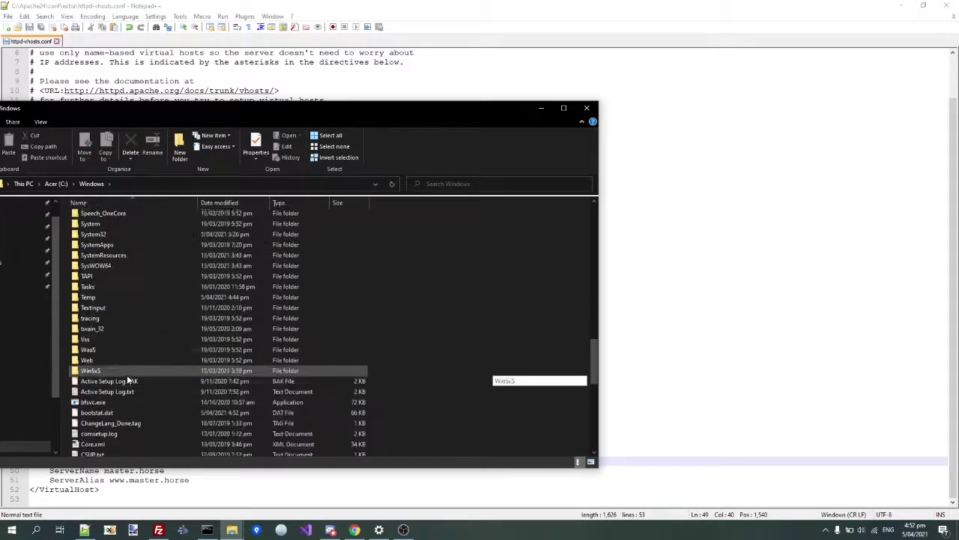
{"action": "scroll", "coordinate": [126, 375], "scroll_direction": "up", "scroll_amount": 4}
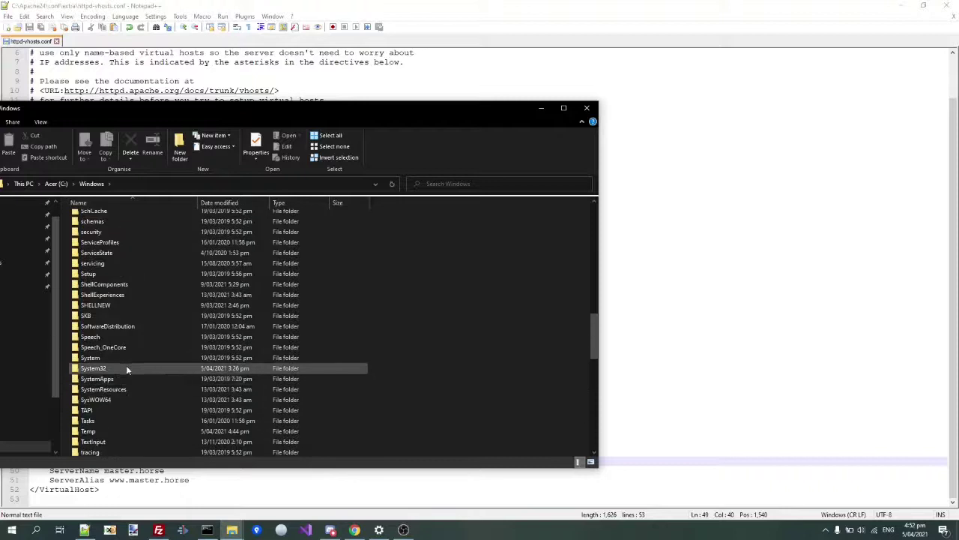
{"action": "scroll", "coordinate": [120, 378], "scroll_direction": "down", "scroll_amount": 3}
{"action": "double_click", "coordinate": [120, 263]}
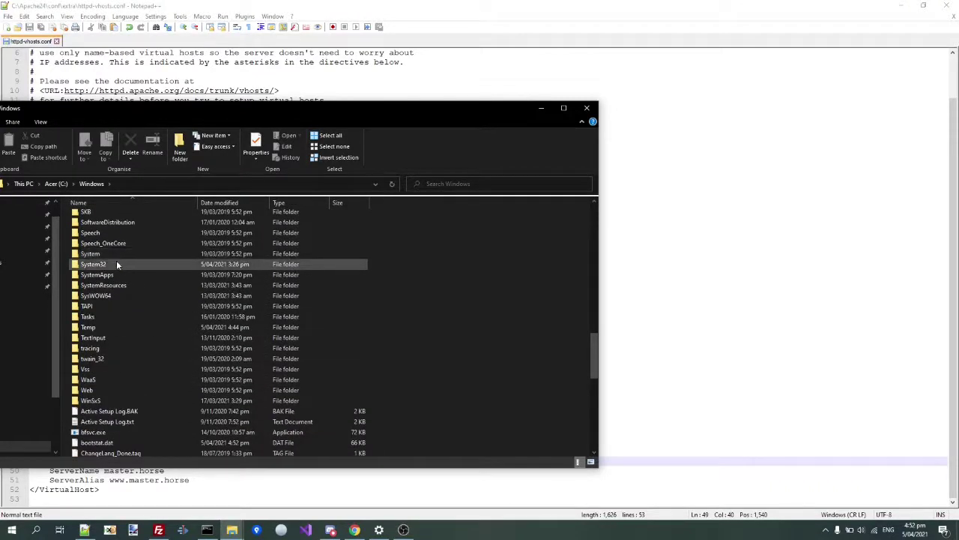
- Go into drivers\etc and open the hosts file with Notepad++
{"action": "left_click", "coordinate": [123, 301]}
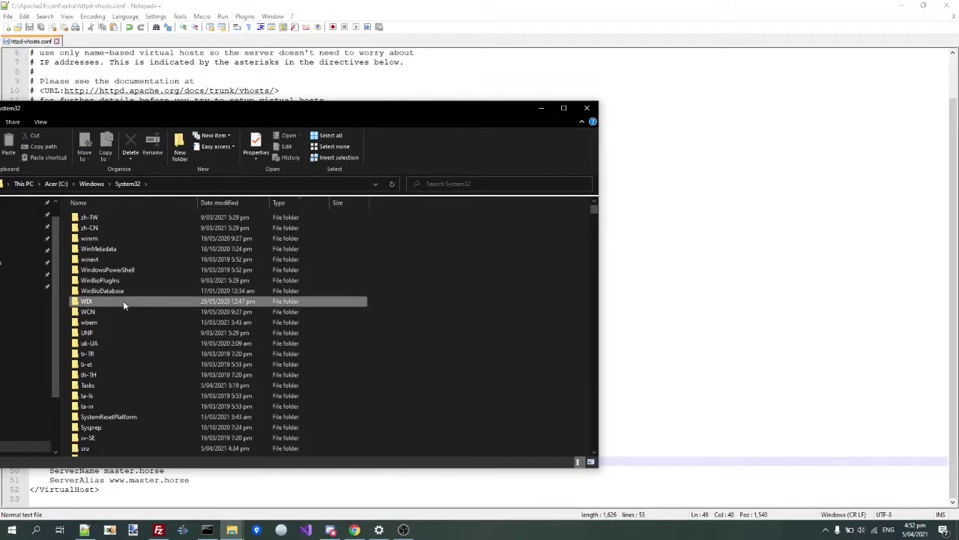
{"action": "type", "text": "driverstore"}
{"action": "key", "text": "Down"}
{"action": "key", "text": "Down"}
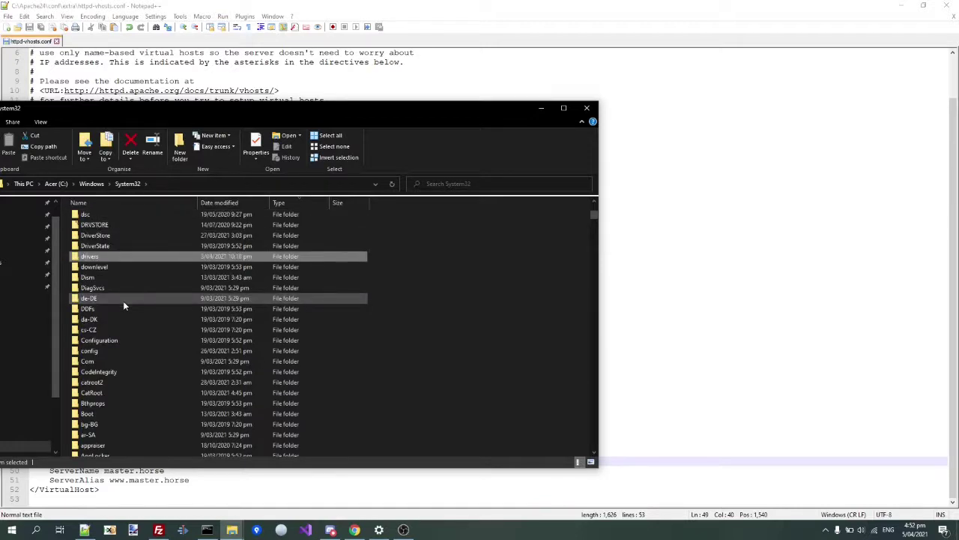
{"action": "key", "text": "Return"}
{"action": "type", "text": "en-usetc"}
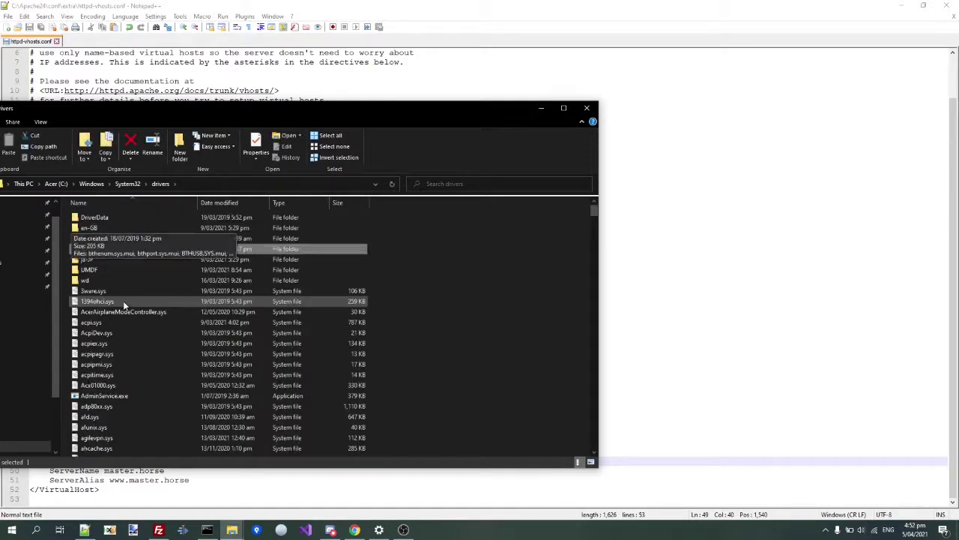
{"action": "key", "text": "Return"}
{"action": "type", "text": "hosts"}
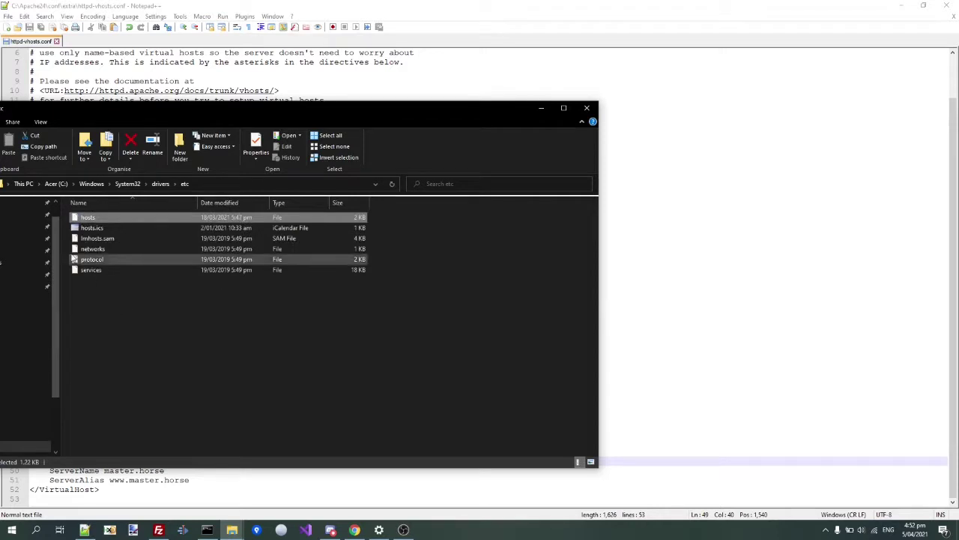
{"action": "right_click", "coordinate": [80, 217]}
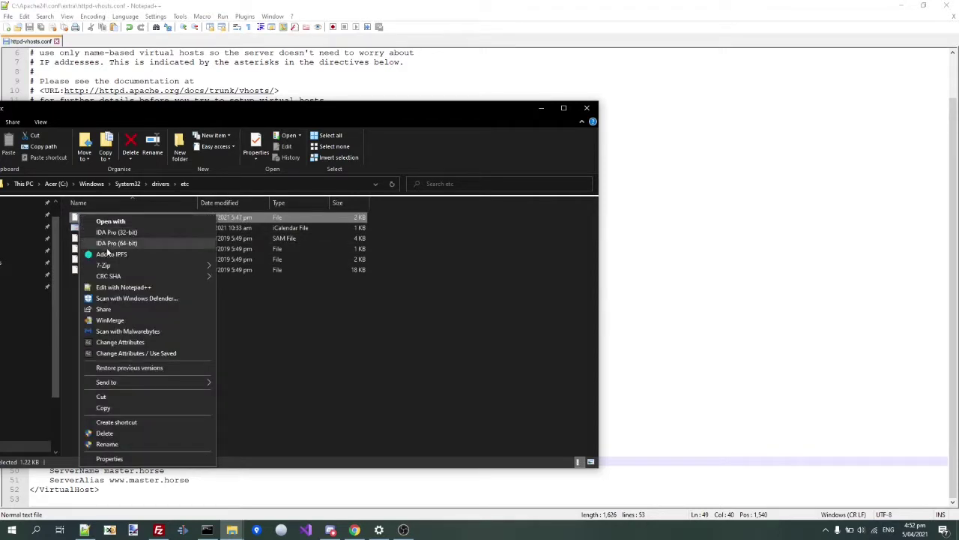
{"action": "left_click", "coordinate": [114, 285]}
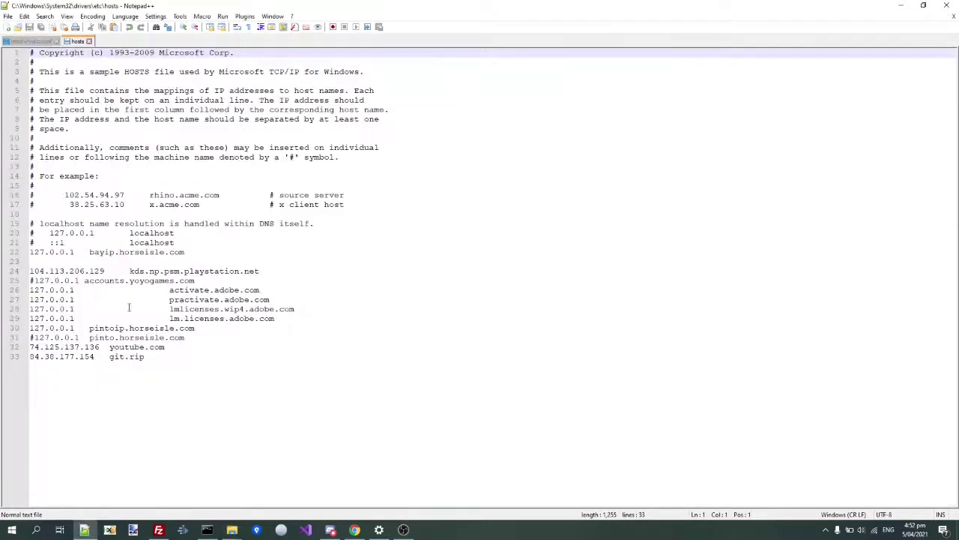
- Add hosts entries '127.0.0.1 game.horse' and '127.0.0.1 master.horse' below the pintoip.horseisle.com line
{"action": "left_click", "coordinate": [217, 331]}
{"action": "key", "text": "Return"}
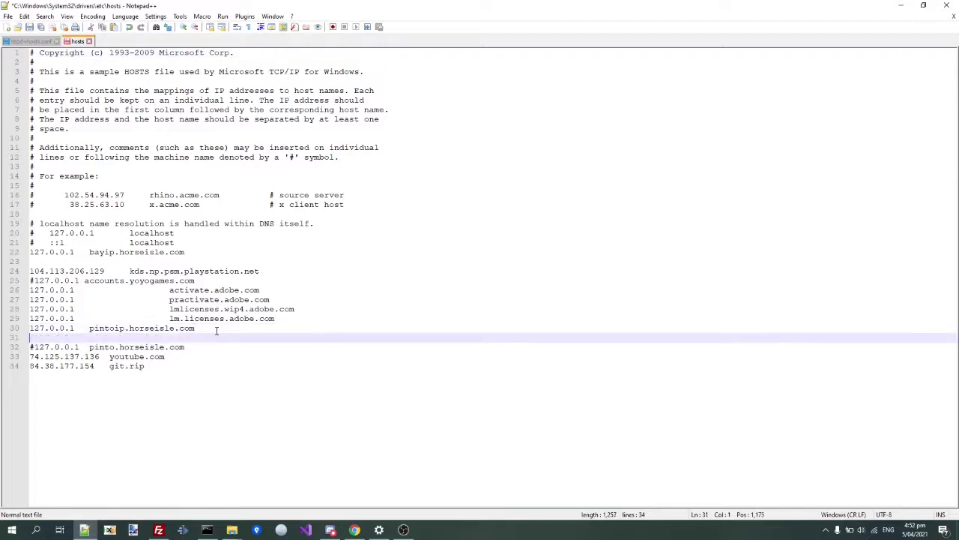
{"action": "type", "text": "127.0.0.1 pint"}
{"action": "key", "text": "BackSpace"}
{"action": "key", "text": "BackSpace"}
{"action": "key", "text": "BackSpace"}
{"action": "key", "text": "BackSpace"}
{"action": "type", "text": "game.horse"}
{"action": "key", "text": "Return"}
{"action": "type", "text": "127.0.0.1   master.horse"}
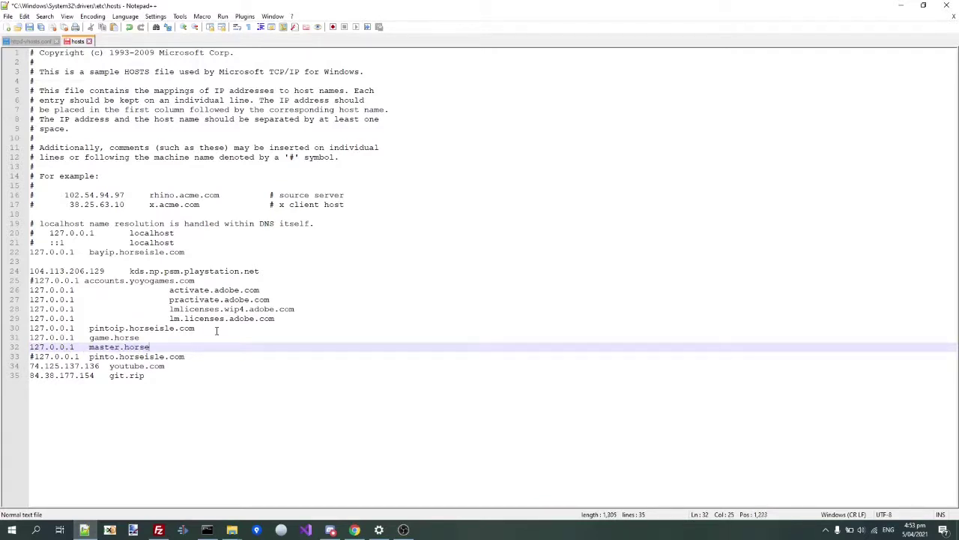
- Save the hosts file with Notepad++ relaunched as Administrator, then return to httpd-vhosts.conf
{"action": "key", "text": "ctrl+s"}
{"action": "key", "text": "Return"}
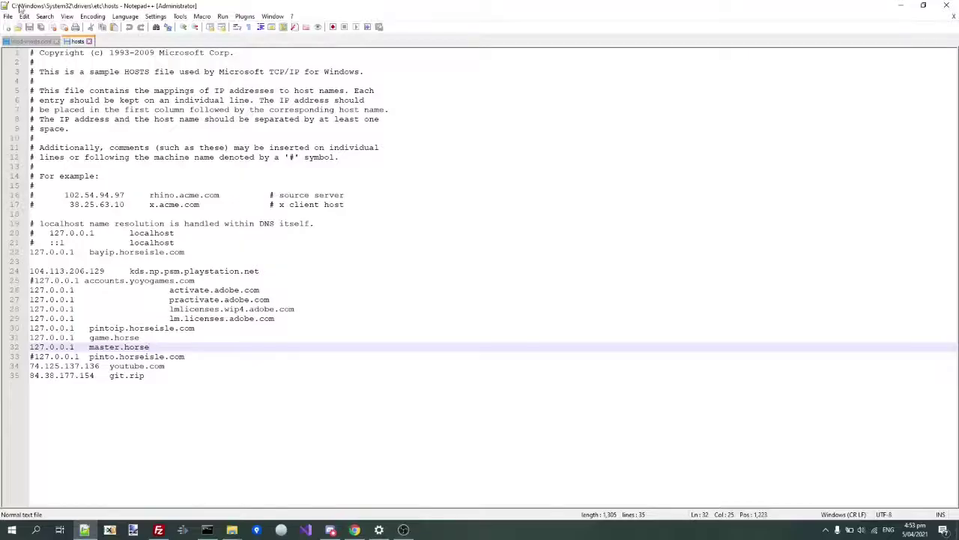
{"action": "left_click", "coordinate": [22, 42]}
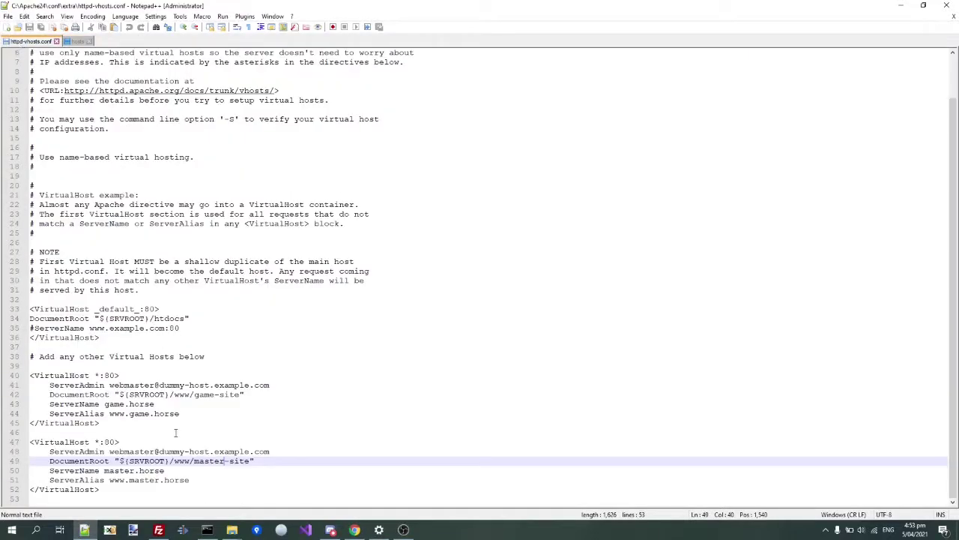
- From File Explorer, open C:\Apache24\conf\httpd.conf using Edit with Notepad++
{"action": "key", "text": "alt+Tab"}
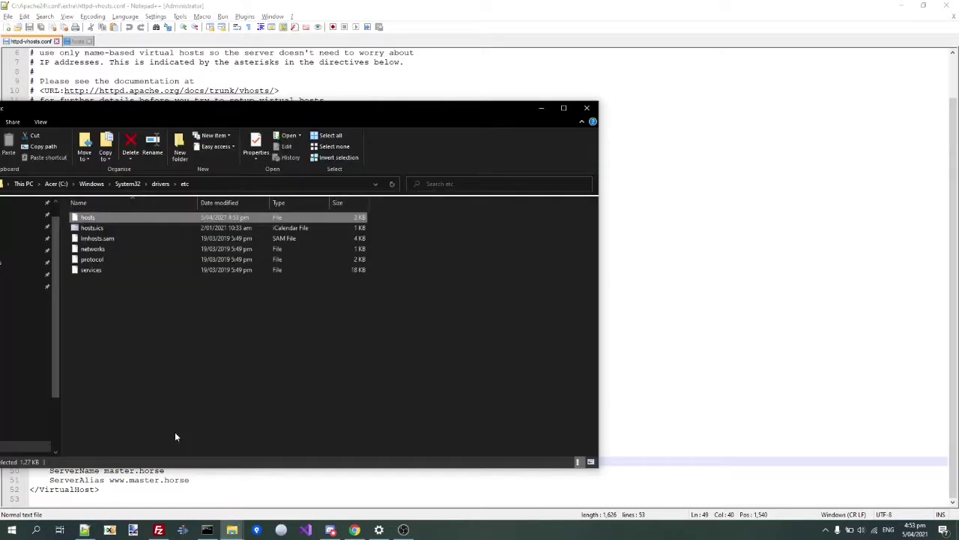
{"action": "key", "text": "alt+Tab"}
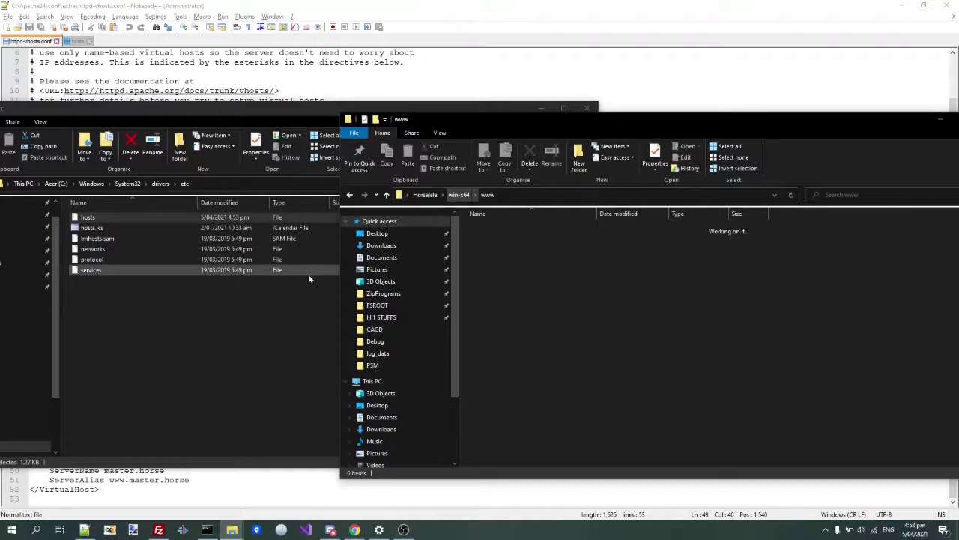
{"action": "left_click", "coordinate": [65, 193]}
{"action": "left_click", "coordinate": [60, 184]}
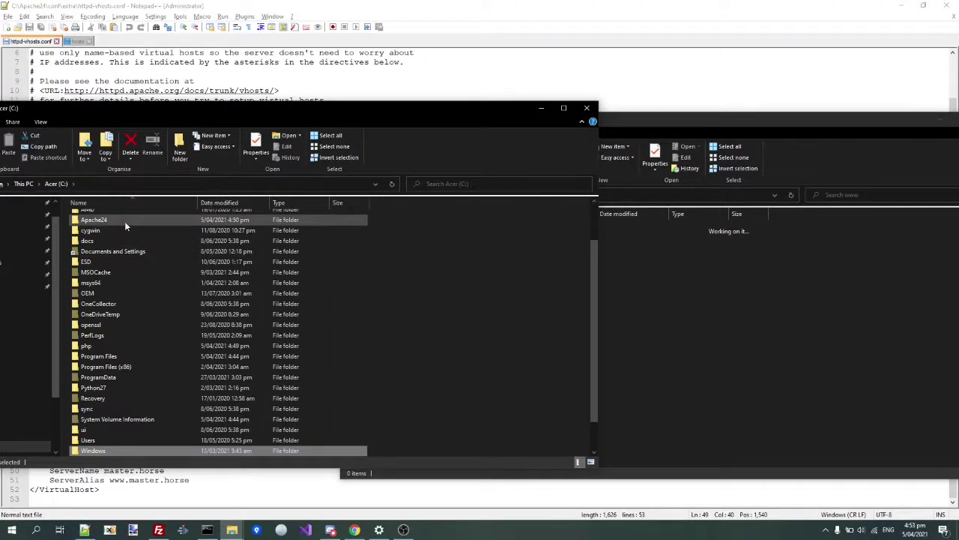
{"action": "double_click", "coordinate": [124, 221]}
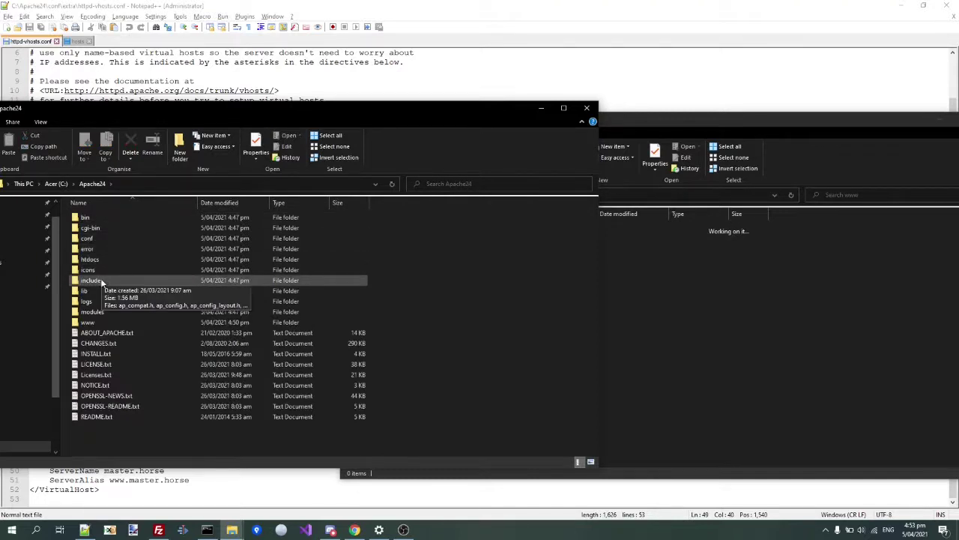
{"action": "double_click", "coordinate": [96, 237]}
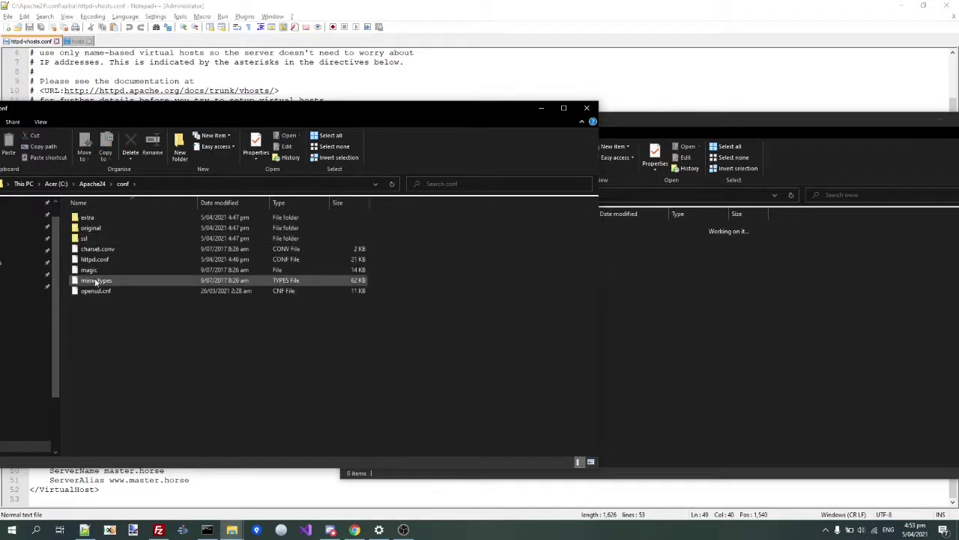
{"action": "left_click", "coordinate": [90, 259]}
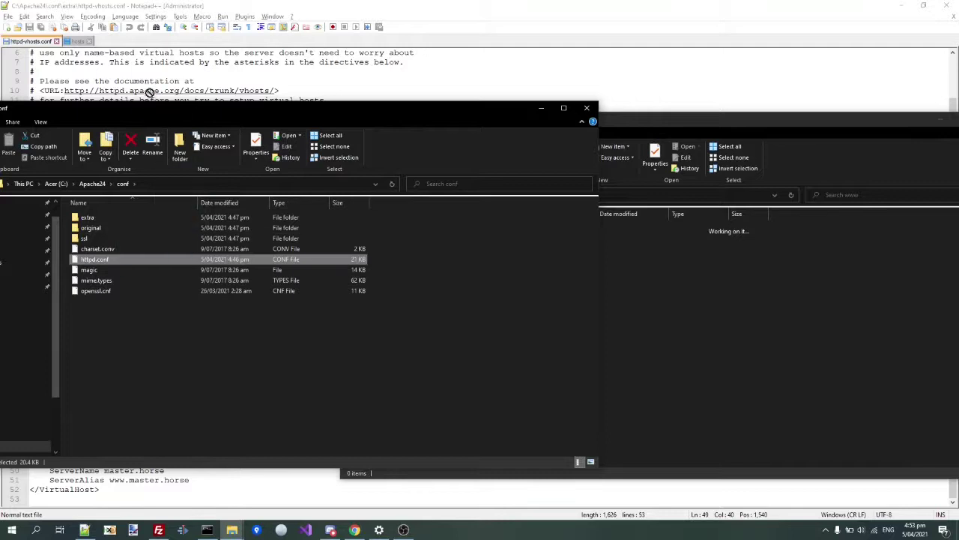
{"action": "right_click", "coordinate": [104, 260]}
{"action": "left_click", "coordinate": [131, 335]}
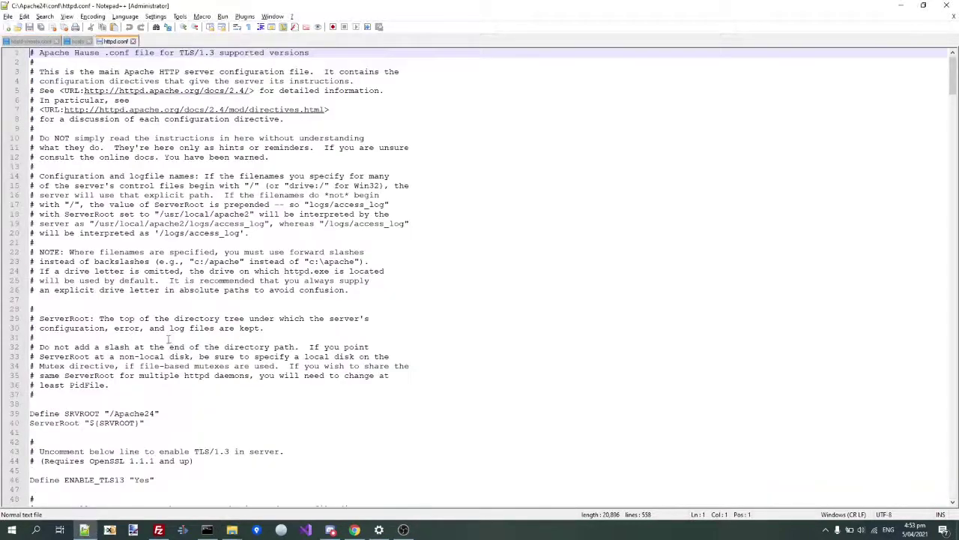
- Uncomment 'Include conf/extra/httpd-vhosts.conf' on line 514 of httpd.conf, save, and close the file
{"action": "key", "text": "ctrl+f"}
{"action": "type", "text": "htt"}
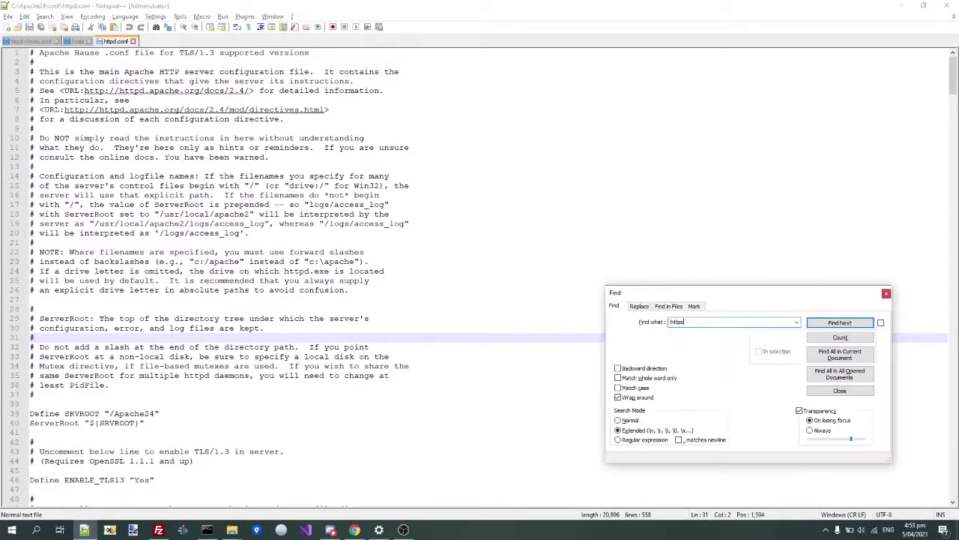
{"action": "type", "text": "pd-vhosts"}
{"action": "key", "text": "Return"}
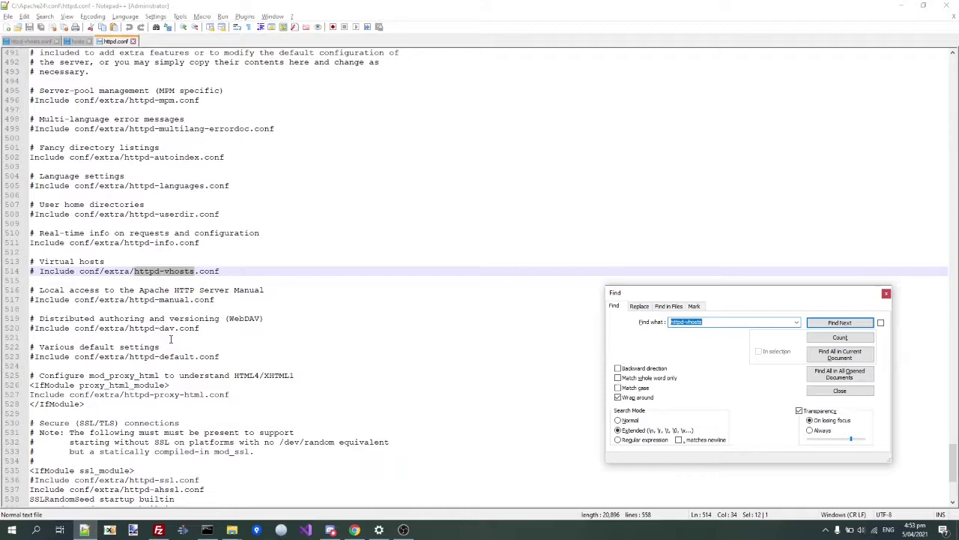
{"action": "key", "text": "Escape"}
{"action": "key", "text": "Home"}
{"action": "key", "text": "Delete"}
{"action": "key", "text": "ctrl+s"}
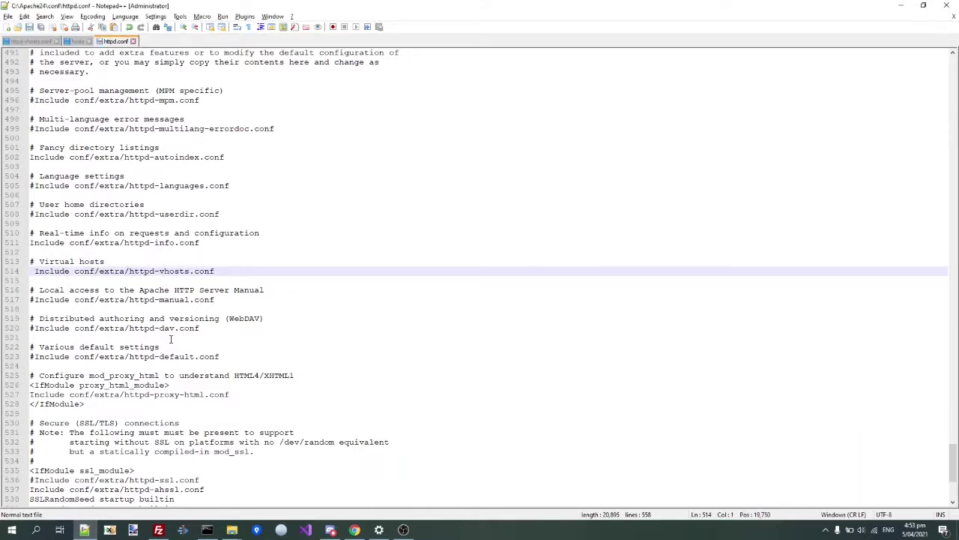
{"action": "key", "text": "Delete"}
{"action": "key", "text": "ctrl+s"}
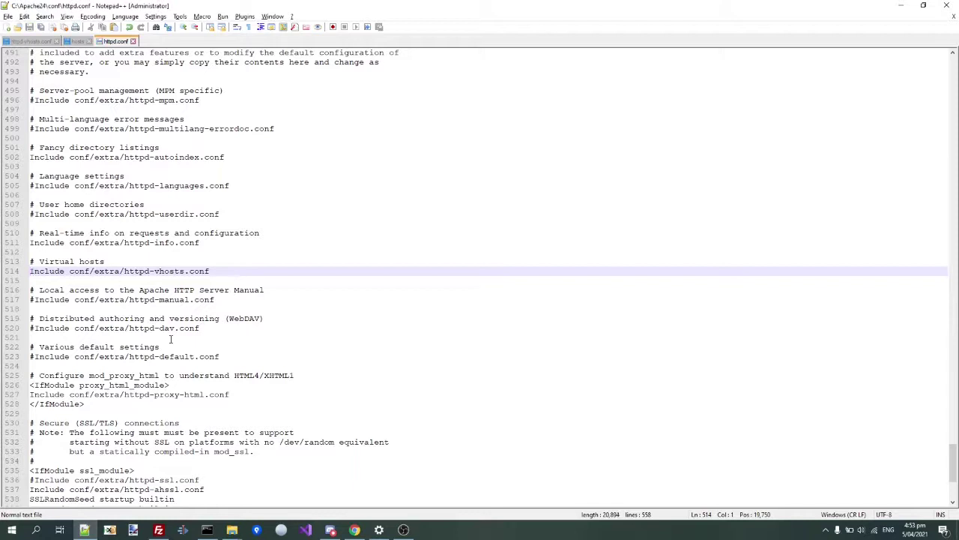
{"action": "scroll", "coordinate": [171, 339], "scroll_direction": "down", "scroll_amount": 7}
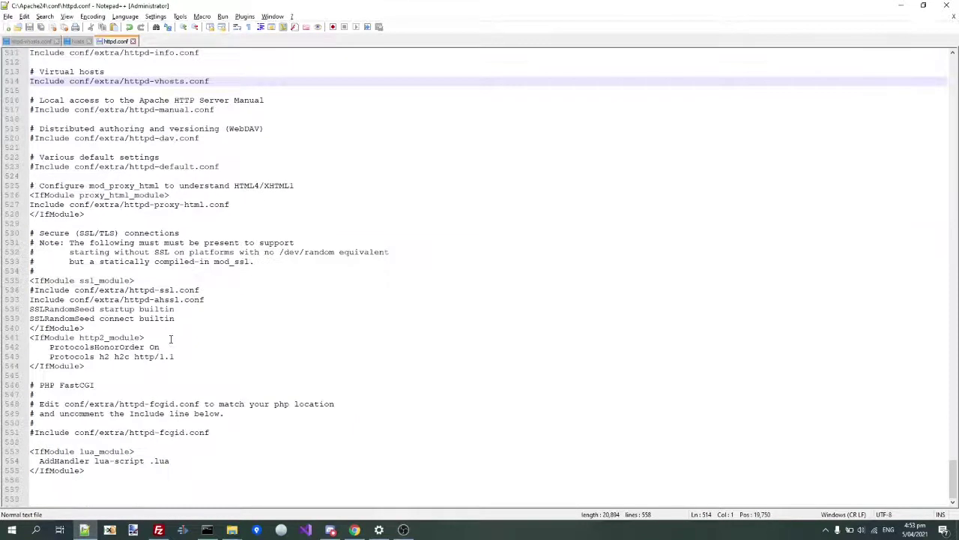
{"action": "key", "text": "ctrl+w"}
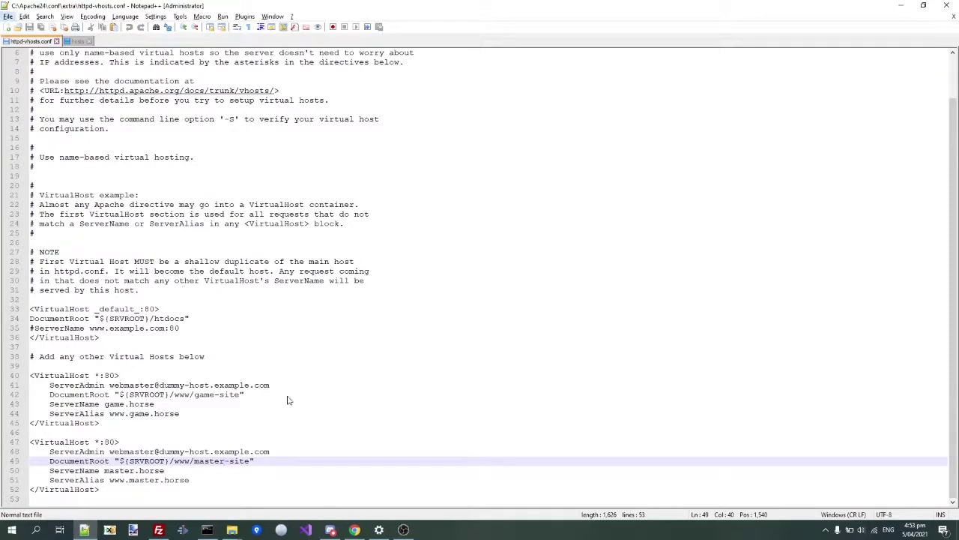
- Launch httpd.exe from the C:\Apache24\bin folder
{"action": "left_click", "coordinate": [233, 530]}
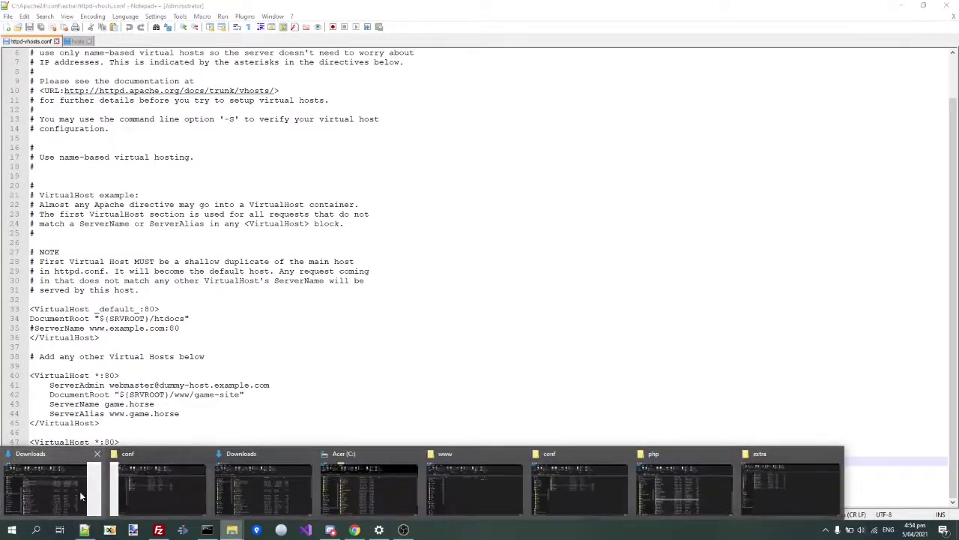
{"action": "left_click", "coordinate": [162, 479]}
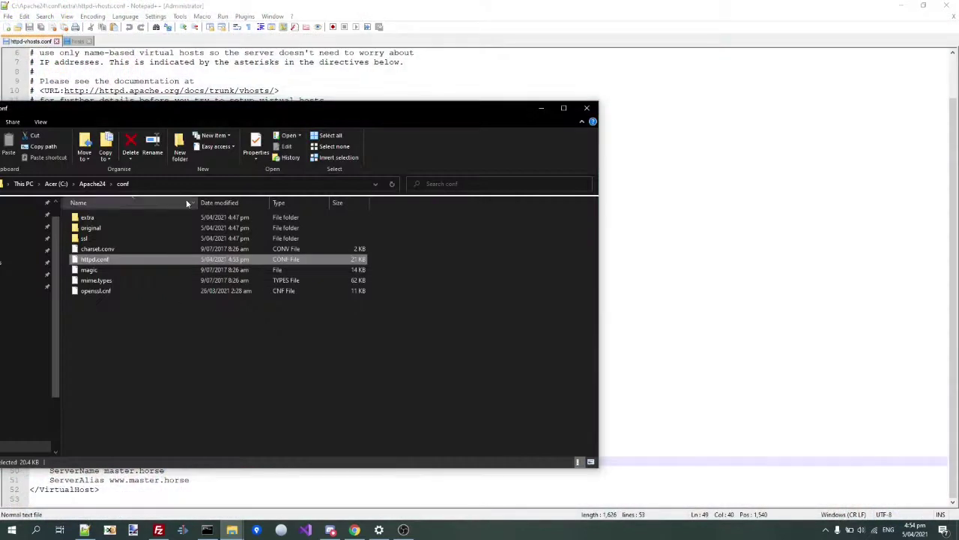
{"action": "left_click", "coordinate": [93, 184]}
{"action": "double_click", "coordinate": [86, 217]}
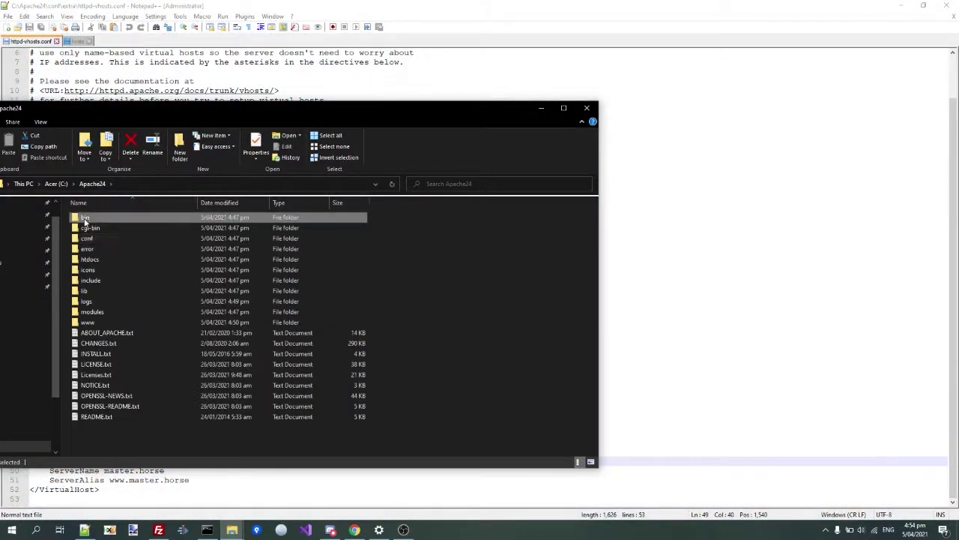
{"action": "double_click", "coordinate": [90, 379]}
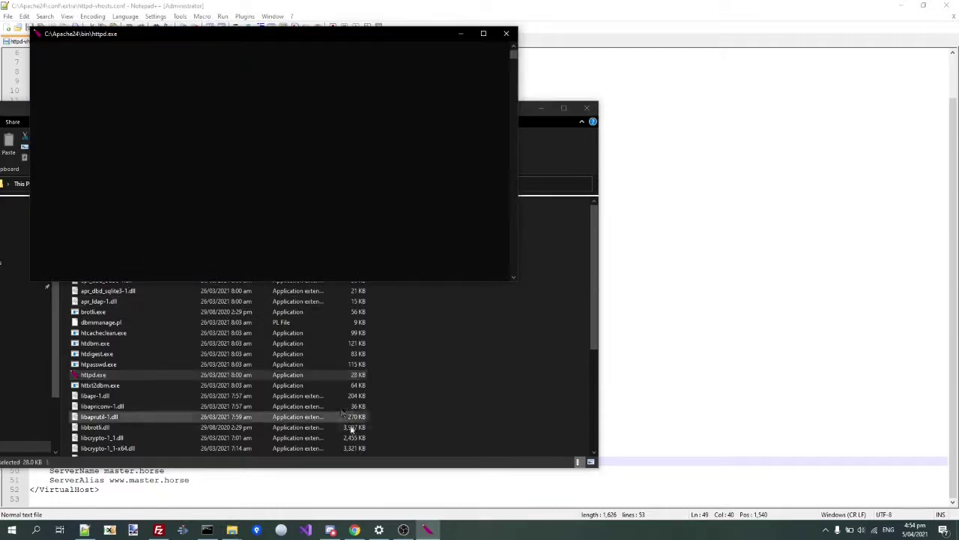
- Load game.horse in a new Chrome tab, which returns 403 Forbidden
{"action": "left_click", "coordinate": [355, 530]}
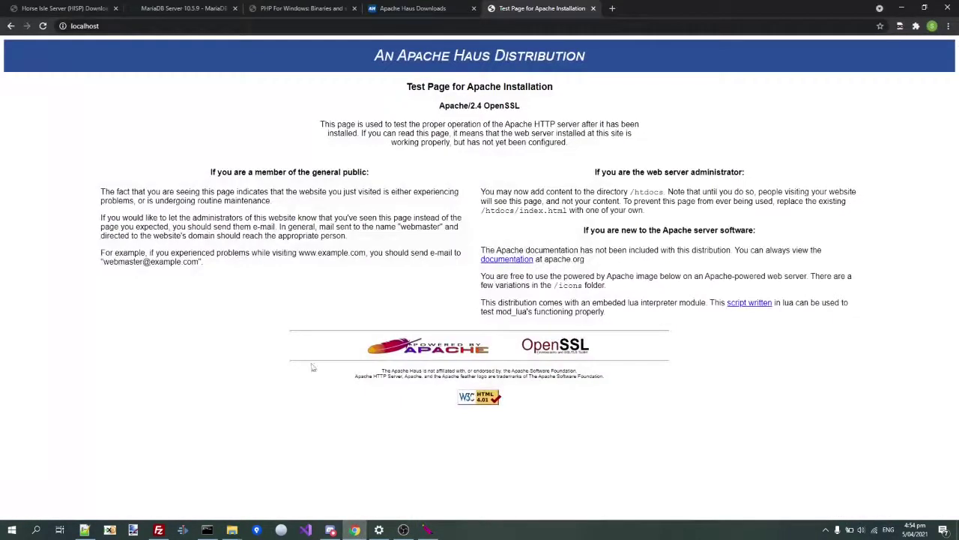
{"action": "key", "text": "ctrl+t"}
{"action": "type", "text": "game.horse"}
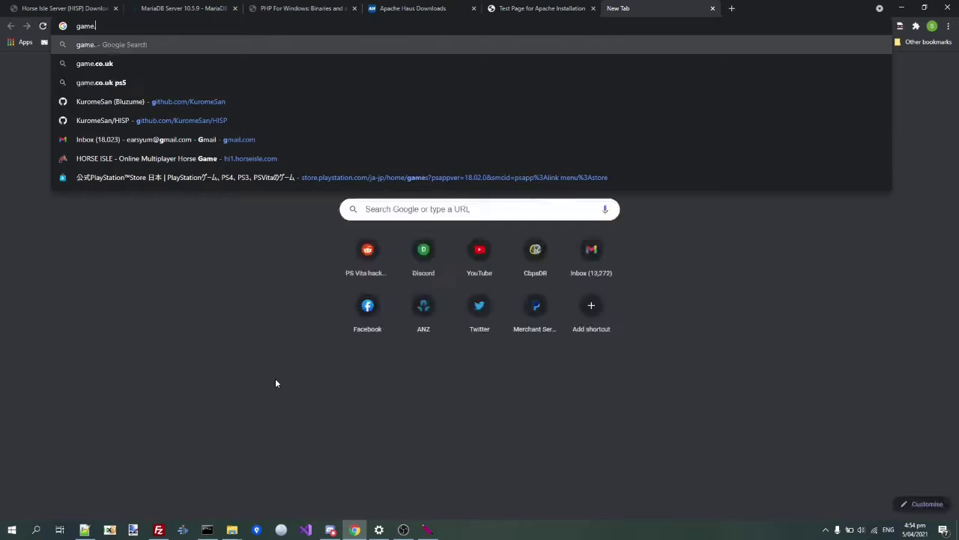
{"action": "key", "text": "Return"}
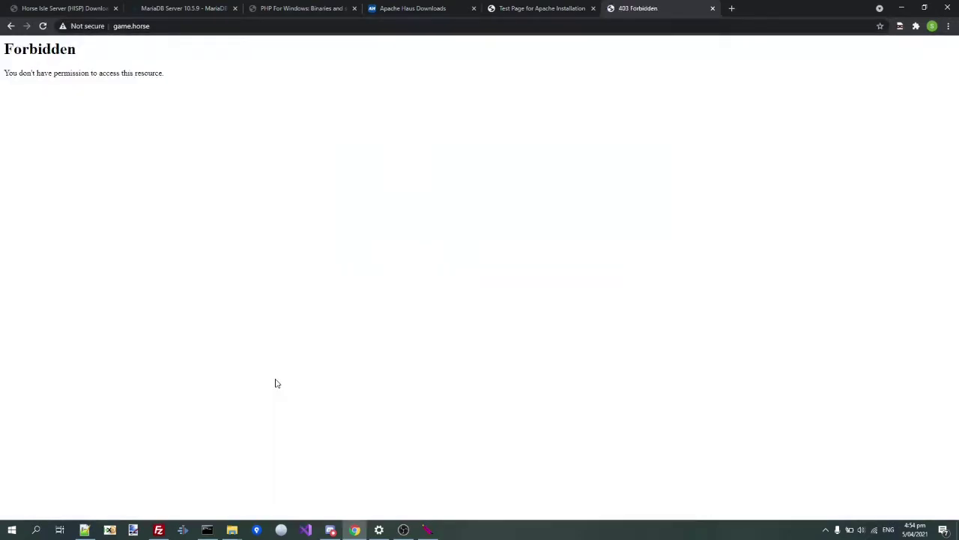
{"action": "key", "text": "alt+Tab"}
{"action": "key", "text": "alt+Tab"}
{"action": "key", "text": "alt+Tab"}
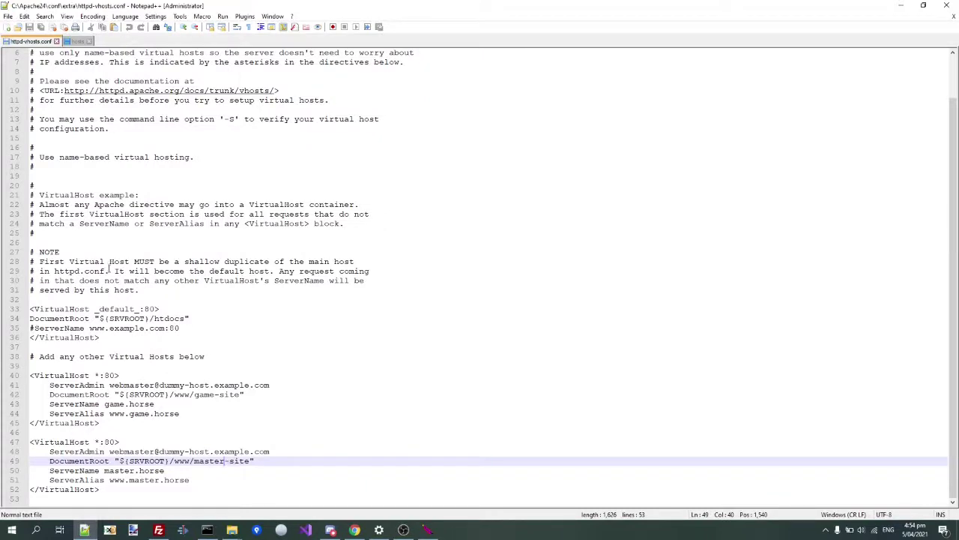
- Check the htdocs DocumentRoot path on line 34 of httpd-vhosts.conf
{"action": "left_click", "coordinate": [143, 345]}
{"action": "triple_click", "coordinate": [154, 358]}
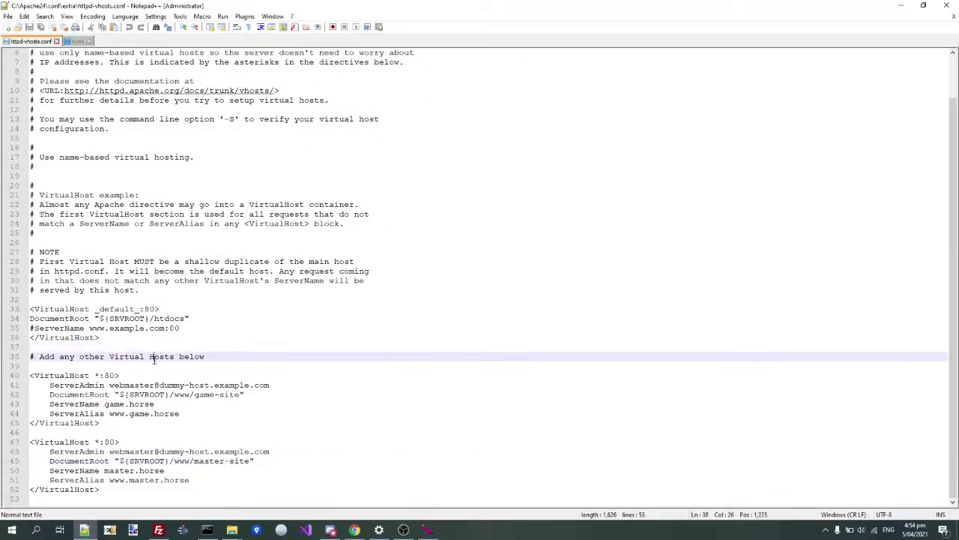
{"action": "left_click", "coordinate": [155, 264]}
{"action": "left_click_drag", "start_coordinate": [192, 321], "coordinate": [94, 319]}
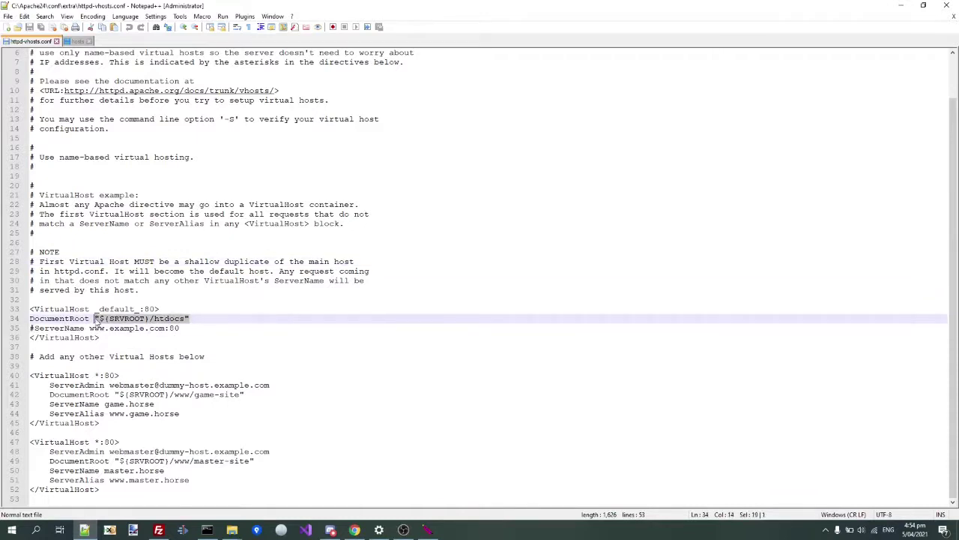
{"action": "left_click", "coordinate": [97, 319]}
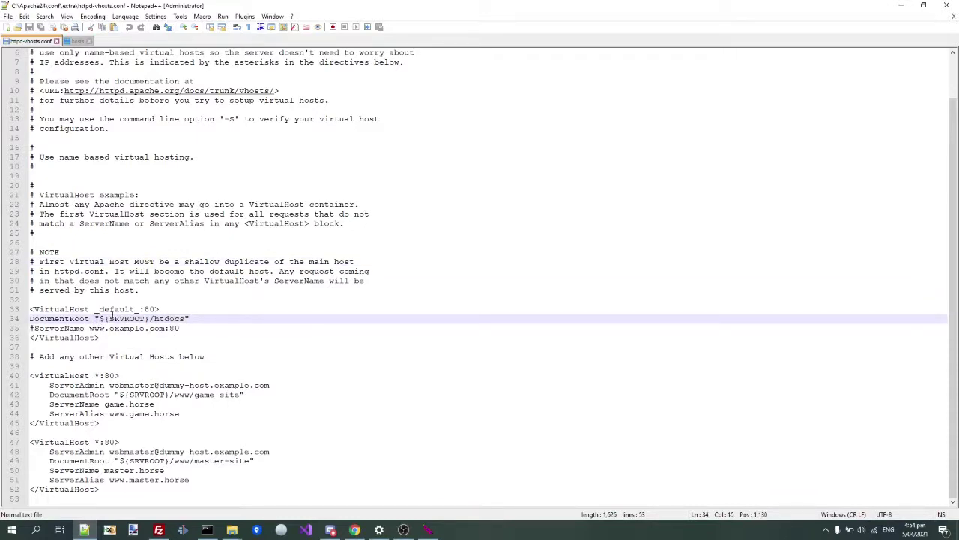
- Go up to C:\Apache24\conf in File Explorer and bring up httpd.conf's context menu
{"action": "left_click", "coordinate": [233, 530]}
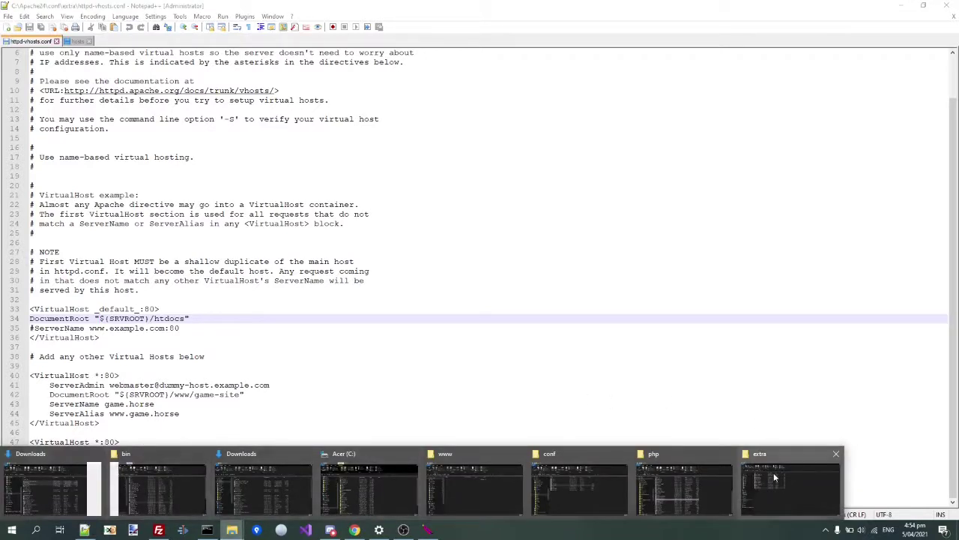
{"action": "left_click", "coordinate": [773, 472]}
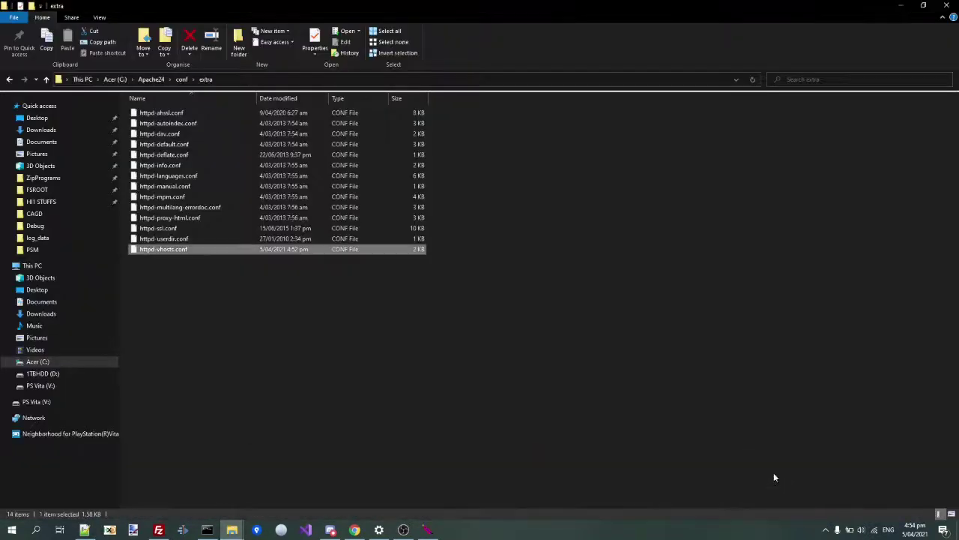
{"action": "left_click", "coordinate": [182, 79]}
{"action": "left_click_drag", "start_coordinate": [200, 6], "coordinate": [362, 70]}
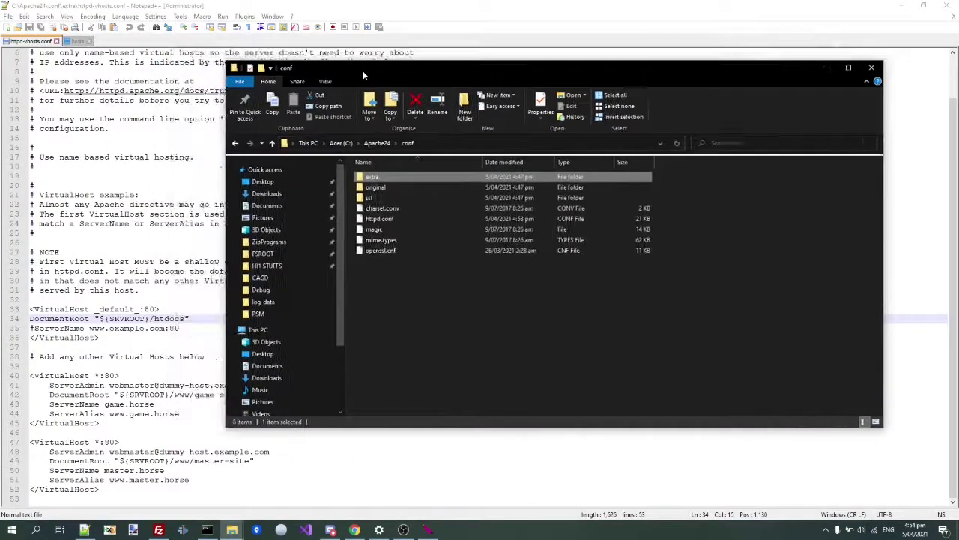
{"action": "left_click", "coordinate": [379, 219]}
{"action": "left_click_drag", "start_coordinate": [187, 317], "coordinate": [186, 317]}
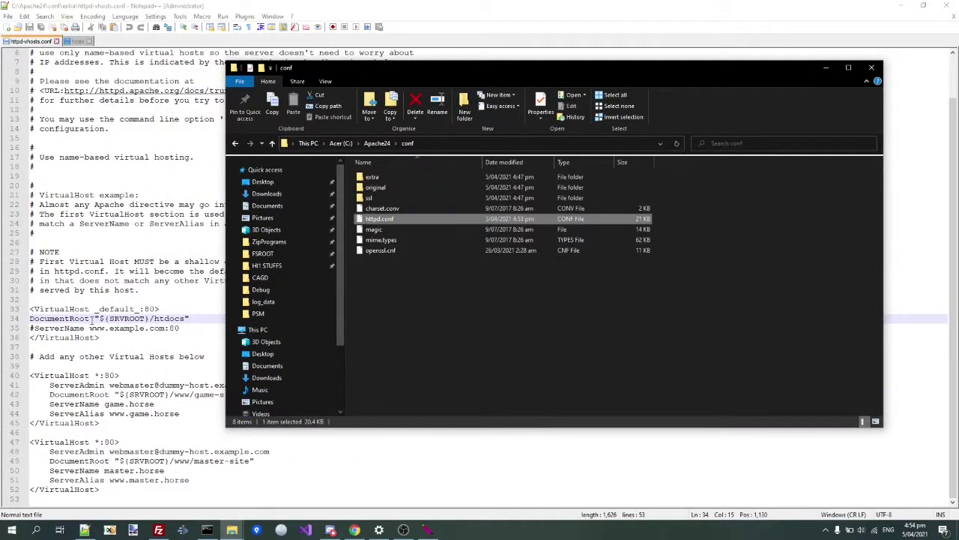
{"action": "right_click", "coordinate": [362, 219]}
{"action": "right_click", "coordinate": [362, 219]}
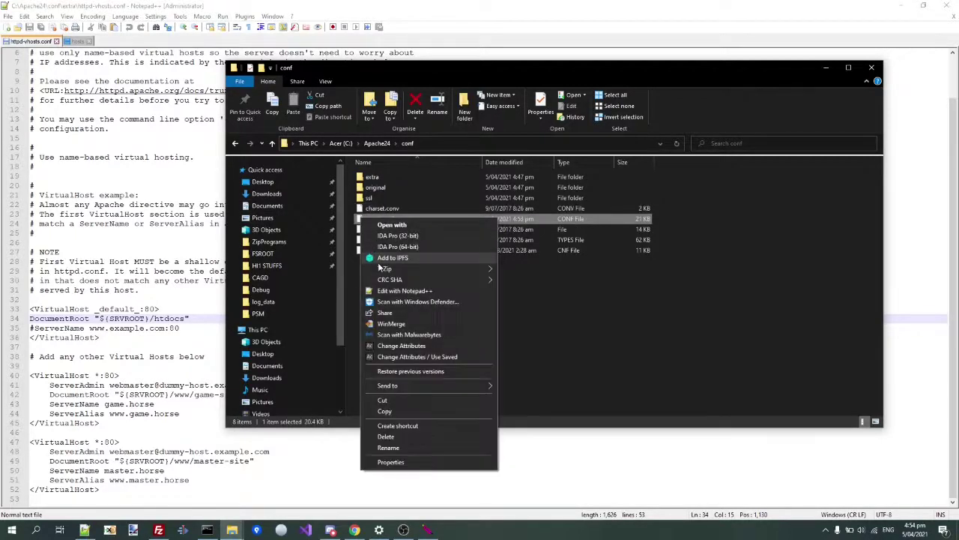
- Open httpd.conf in Notepad++ and find the first htdocs occurrence
{"action": "left_click", "coordinate": [398, 290]}
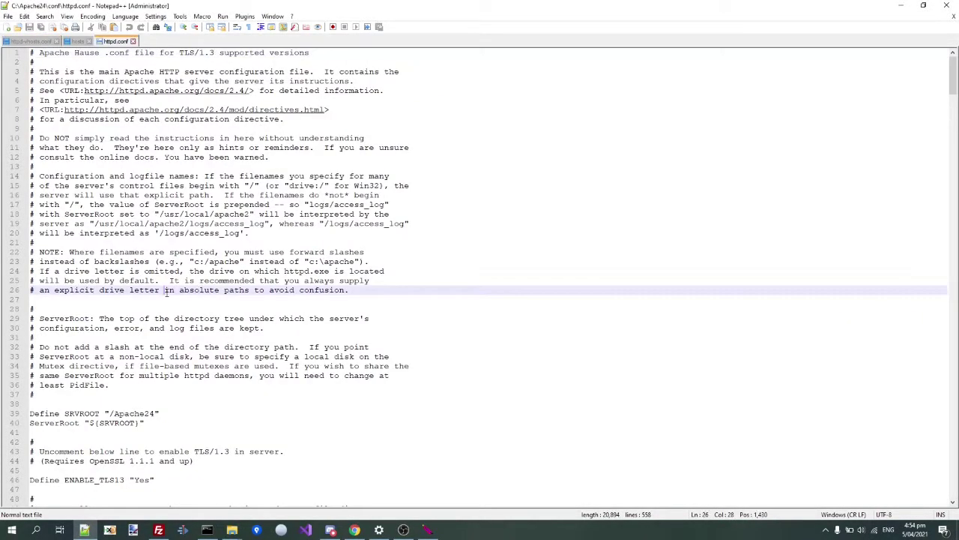
{"action": "double_click", "coordinate": [169, 290]}
{"action": "key", "text": "ctrl+f"}
{"action": "type", "text": "htdocs"}
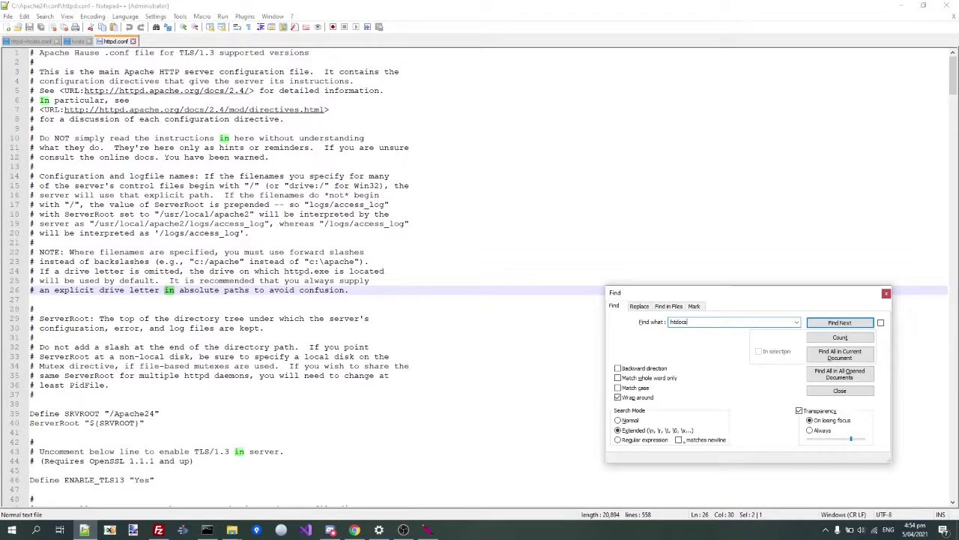
{"action": "key", "text": "Return"}
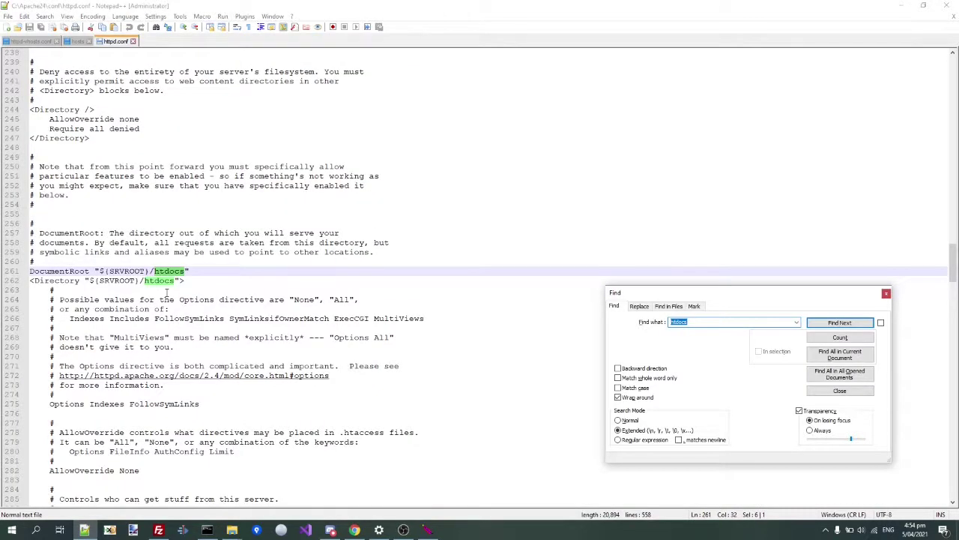
{"action": "scroll", "coordinate": [166, 291], "scroll_direction": "down", "scroll_amount": 5}
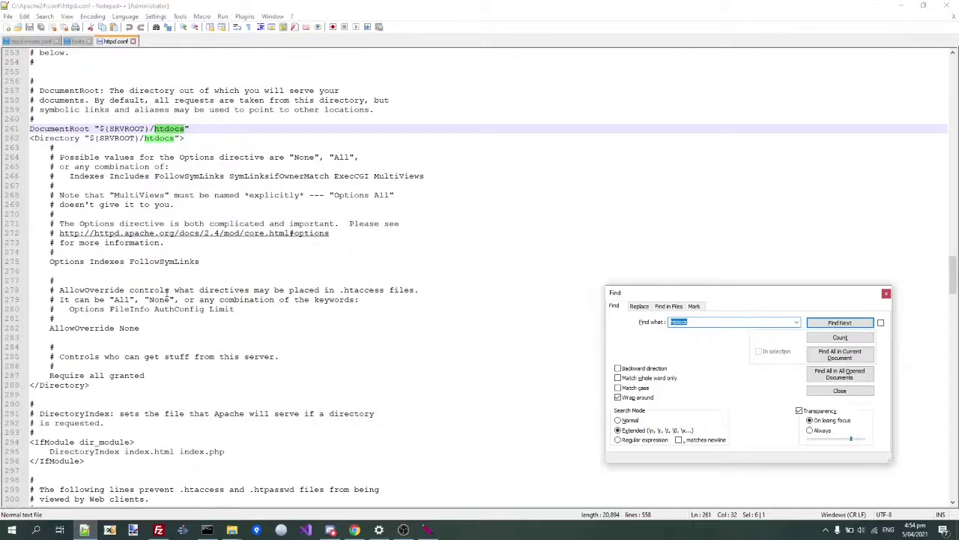
{"action": "right_click", "coordinate": [166, 291]}
{"action": "left_click", "coordinate": [117, 363]}
{"action": "left_click_drag", "start_coordinate": [106, 392], "coordinate": [49, 197]}
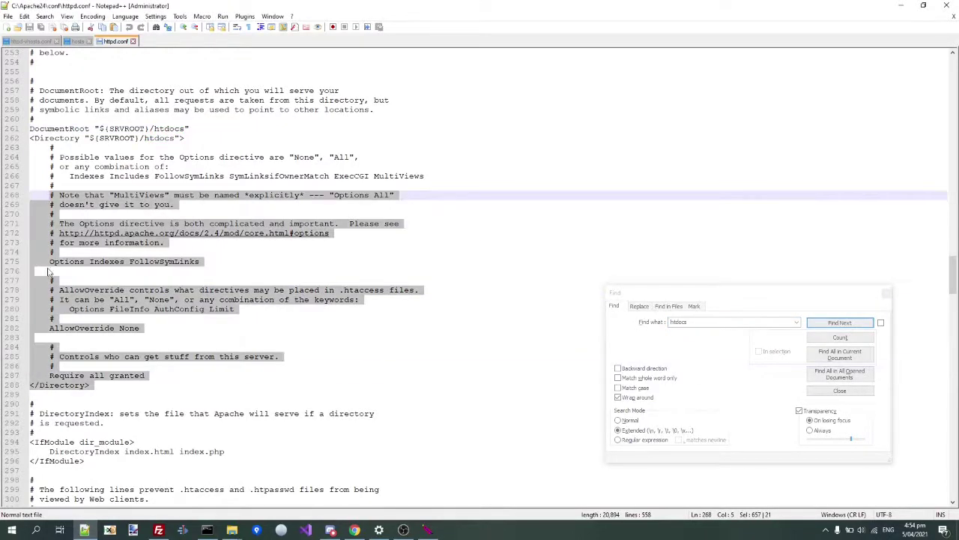
{"action": "left_click_drag", "start_coordinate": [34, 138], "coordinate": [34, 141]}
{"action": "left_click", "coordinate": [34, 140]}
{"action": "key", "text": "Down"}
{"action": "key", "text": "Down"}
{"action": "key", "text": "Down"}
{"action": "key", "text": "Down"}
{"action": "key", "text": "Down"}
{"action": "key", "text": "Down"}
{"action": "key", "text": "Down"}
{"action": "key", "text": "Down"}
{"action": "key", "text": "Down"}
{"action": "key", "text": "Down"}
{"action": "key", "text": "Down"}
{"action": "key", "text": "Down"}
{"action": "key", "text": "Down"}
{"action": "key", "text": "Down"}
{"action": "key", "text": "Down"}
{"action": "key", "text": "Down"}
{"action": "key", "text": "Down"}
{"action": "key", "text": "Down"}
{"action": "key", "text": "Down"}
{"action": "key", "text": "Down"}
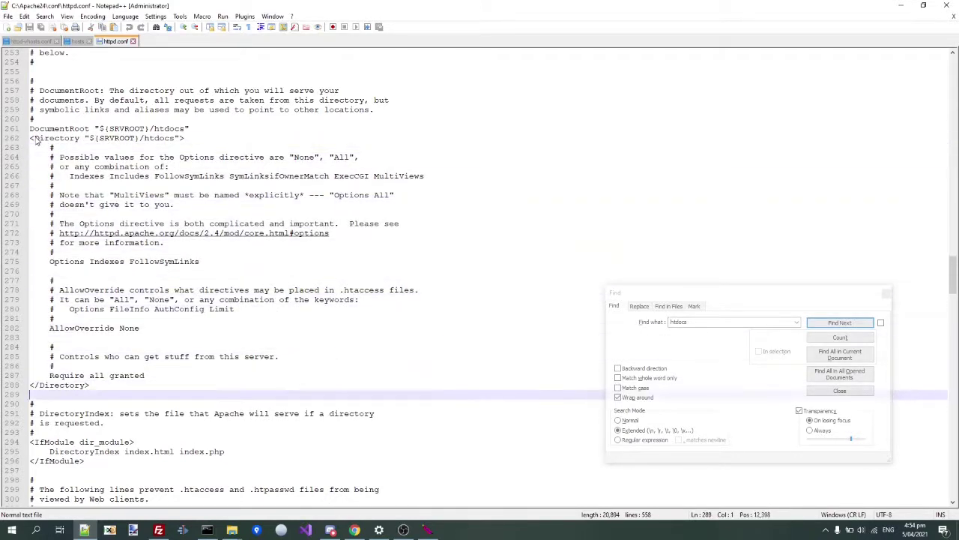
{"action": "key", "text": "ctrl+v"}
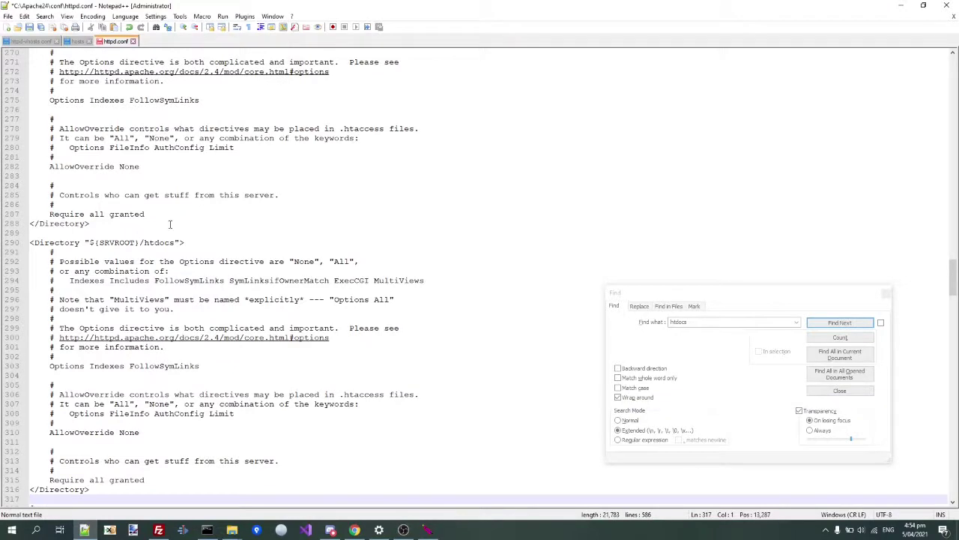
{"action": "double_click", "coordinate": [157, 242]}
{"action": "type", "text": "www"}
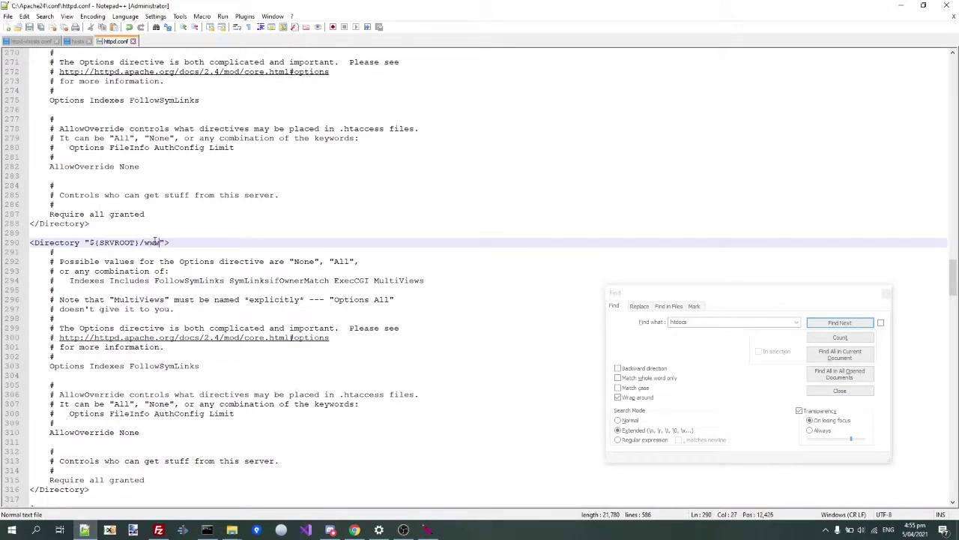
{"action": "key", "text": "alt+Tab"}
{"action": "key", "text": "alt+Tab"}
{"action": "key", "text": "alt+Tab"}
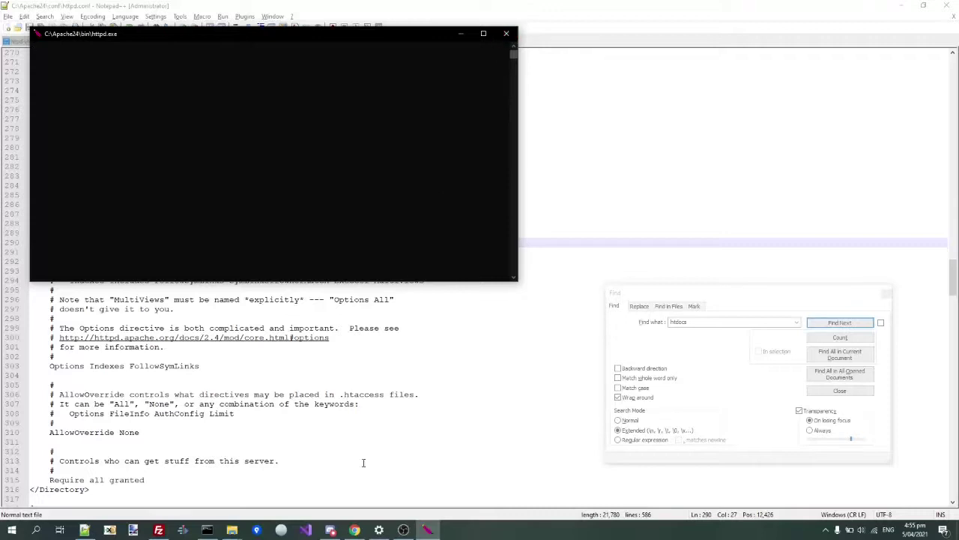
- Relaunch httpd.exe from the Apache24 bin folder and bring up game.horse in Chrome
{"action": "mouse_move", "coordinate": [229, 530]}
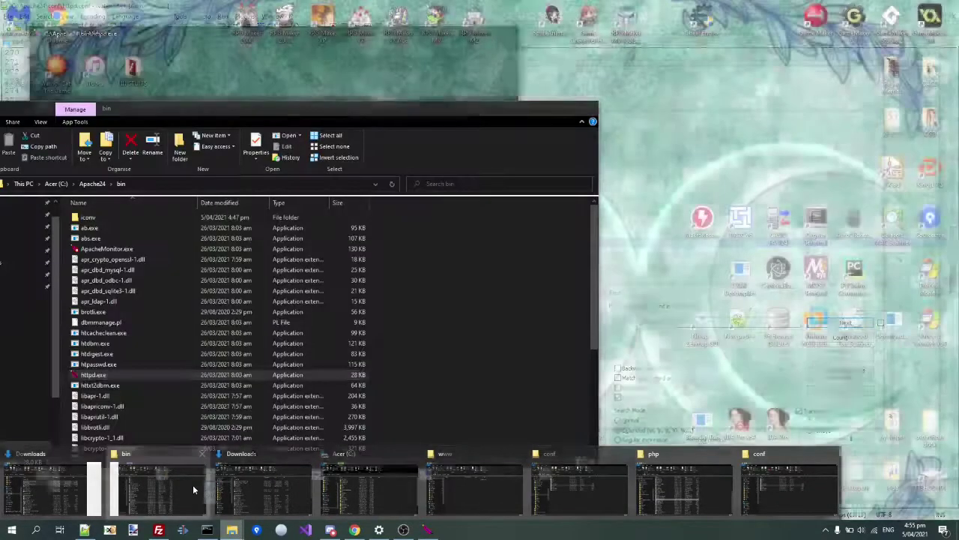
{"action": "left_click", "coordinate": [193, 484]}
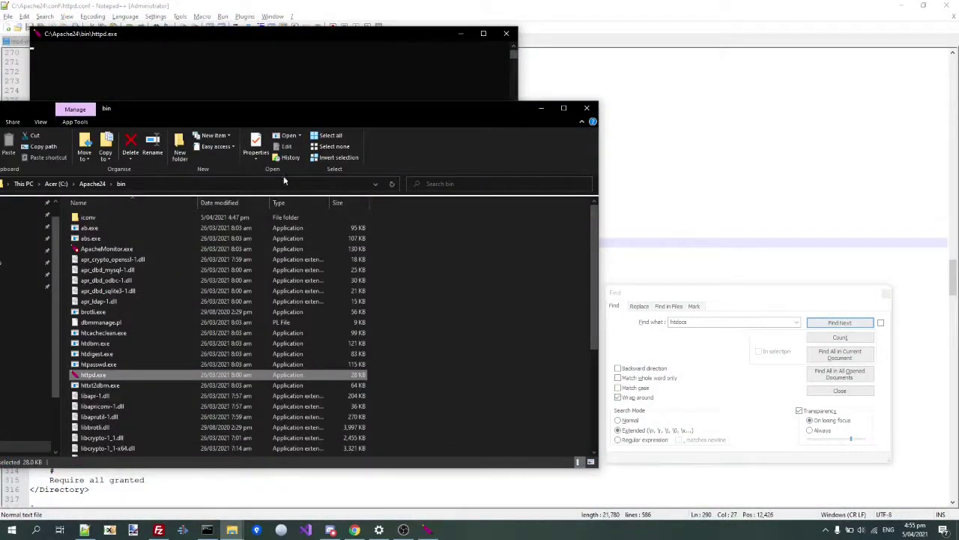
{"action": "left_click", "coordinate": [496, 24]}
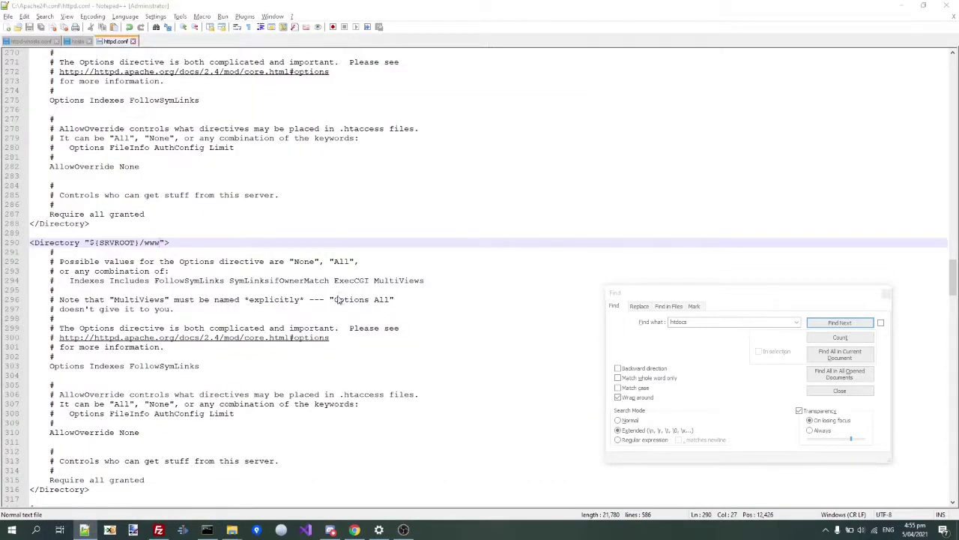
{"action": "key", "text": "alt+Tab"}
{"action": "double_click", "coordinate": [201, 376]}
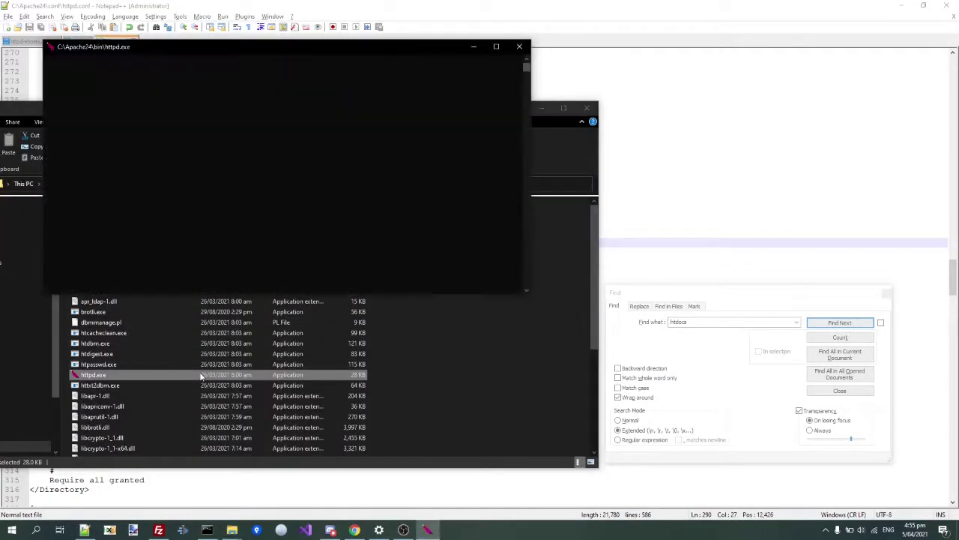
{"action": "left_click", "coordinate": [355, 531]}
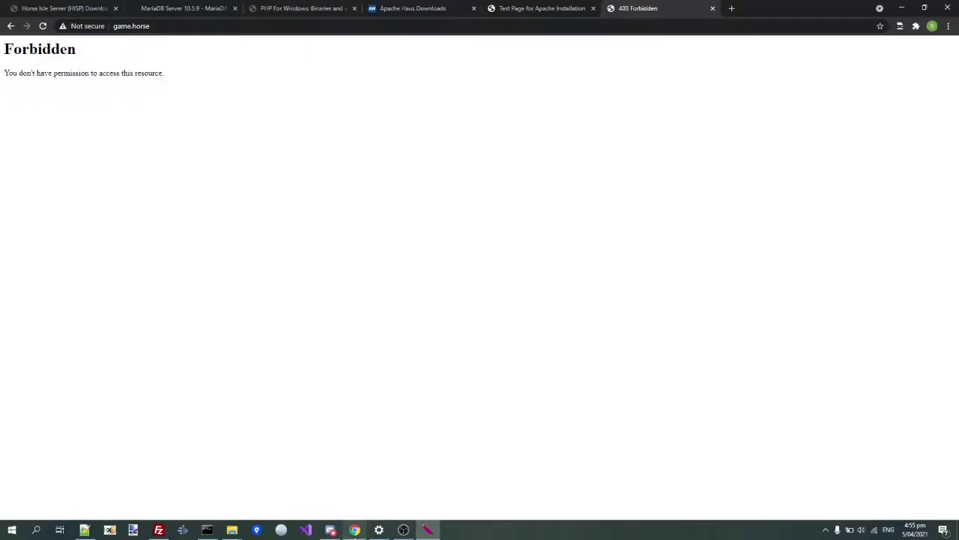
- Reload game.horse, then load master.horse, which cannot connect to 127.0.0.1
{"action": "left_click", "coordinate": [43, 26]}
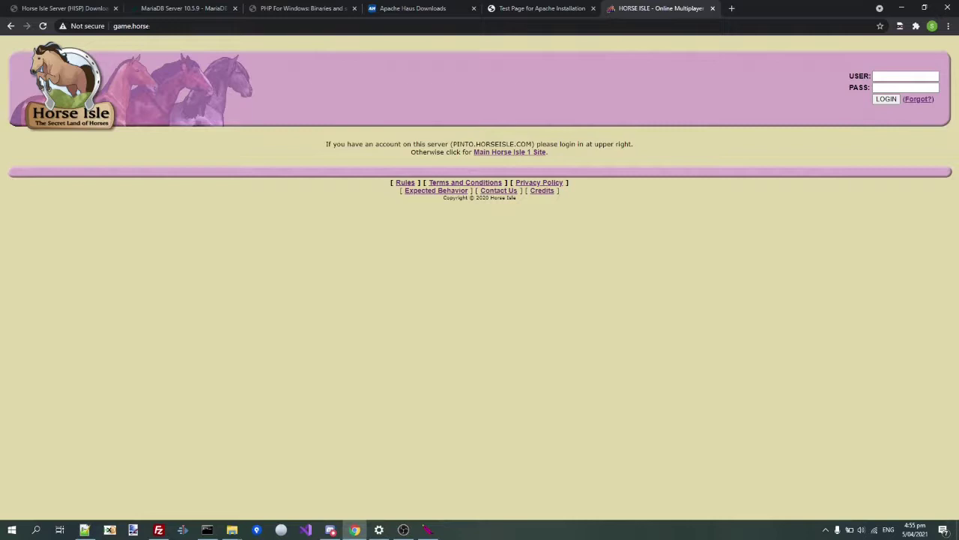
{"action": "double_click", "coordinate": [124, 27]}
{"action": "type", "text": "master"}
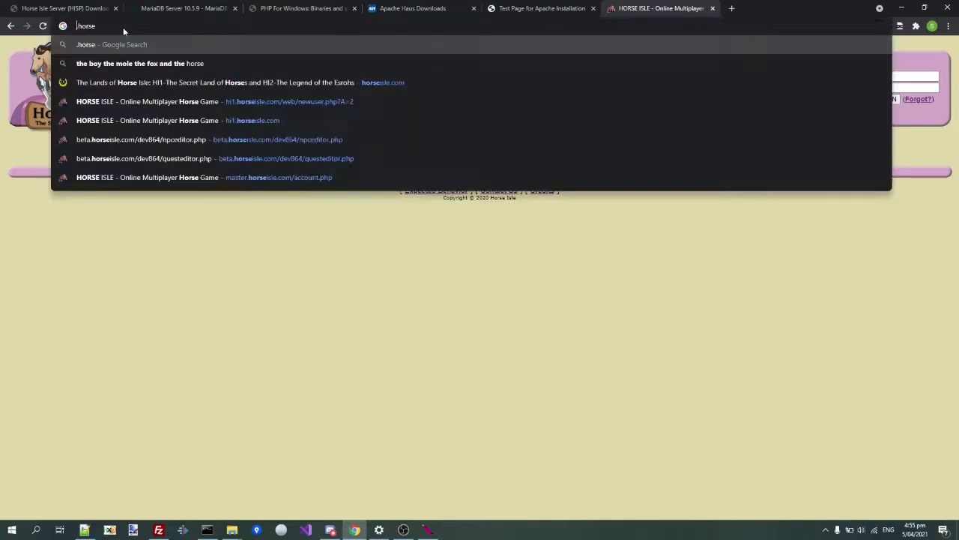
{"action": "key", "text": "Return"}
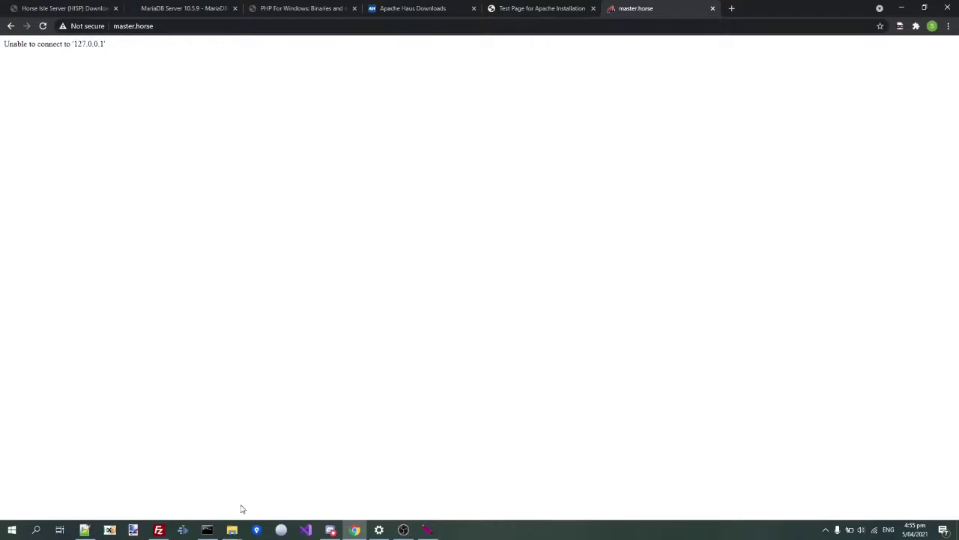
{"action": "left_click", "coordinate": [232, 529]}
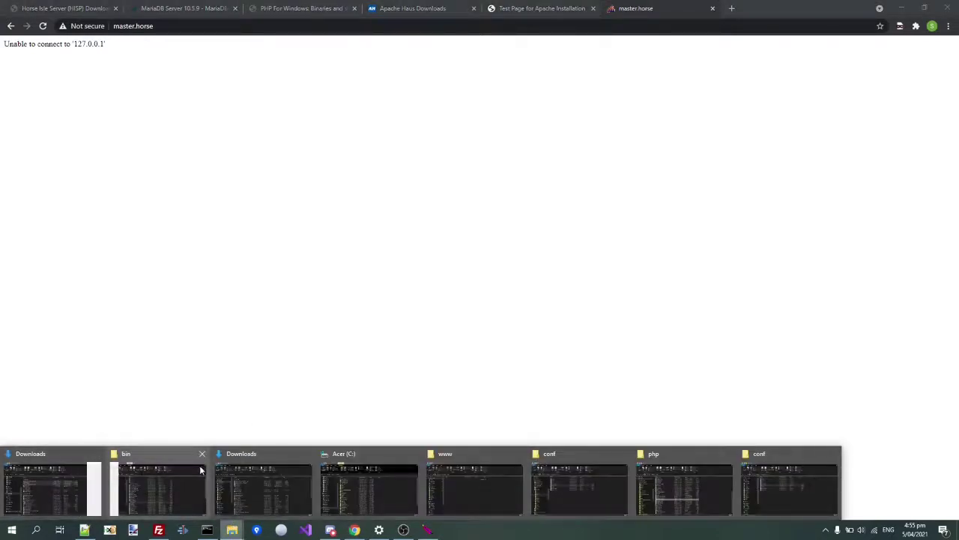
{"action": "mouse_move", "coordinate": [138, 489]}
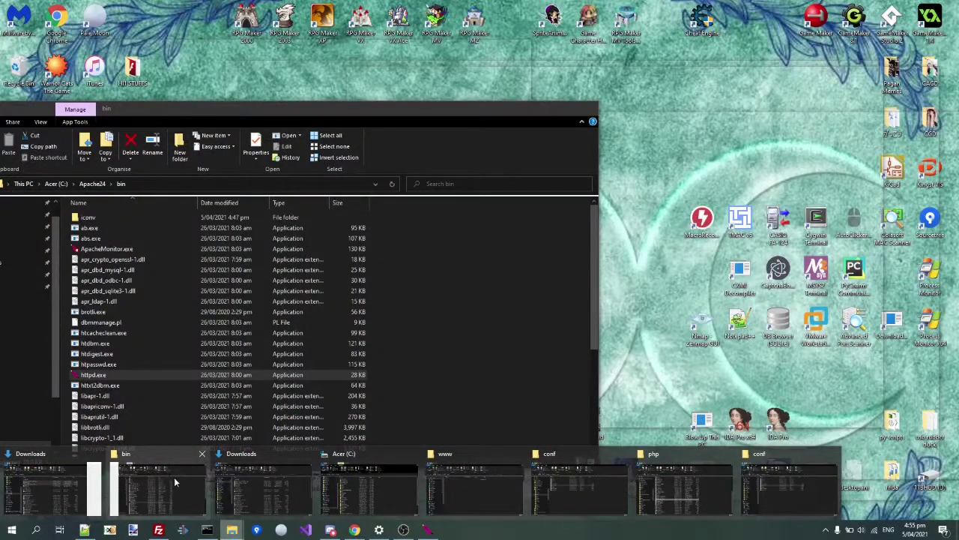
- Open C:\Apache24\www\master-site\dbconfig.php in Notepad++
{"action": "left_click", "coordinate": [174, 477]}
{"action": "left_click", "coordinate": [89, 185]}
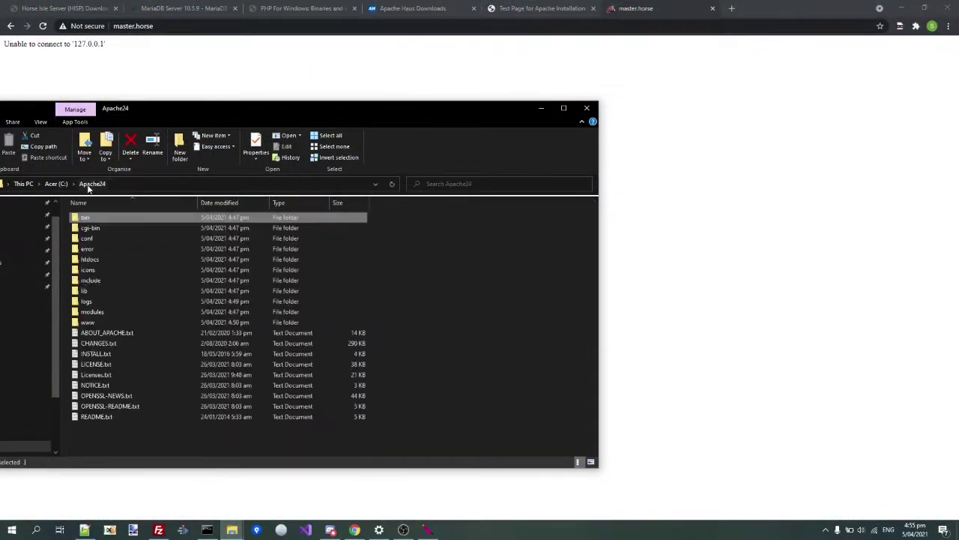
{"action": "double_click", "coordinate": [85, 323]}
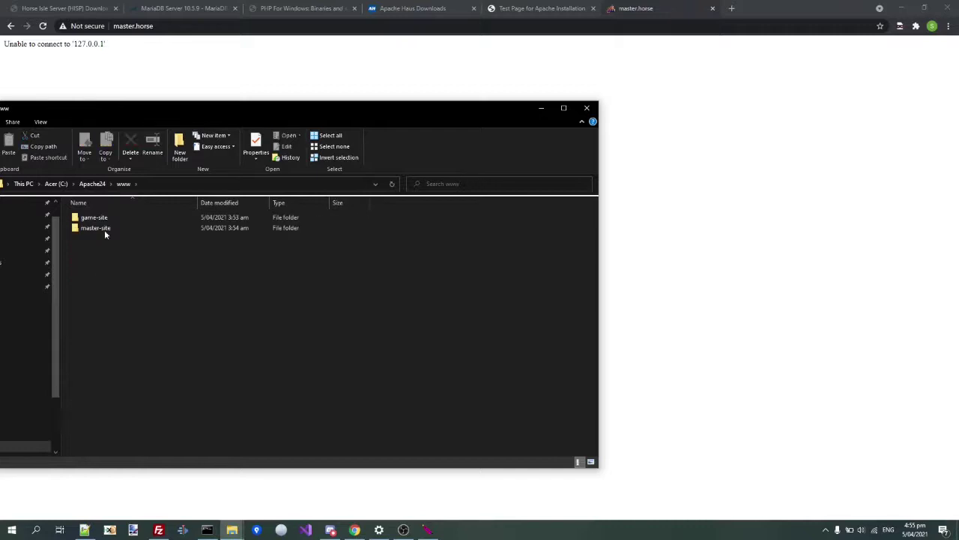
{"action": "double_click", "coordinate": [104, 230]}
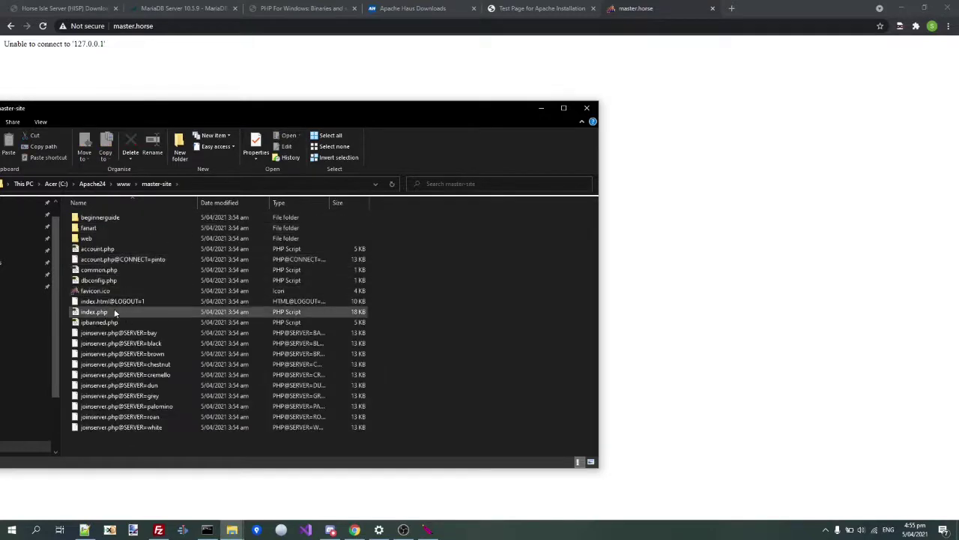
{"action": "right_click", "coordinate": [88, 281]}
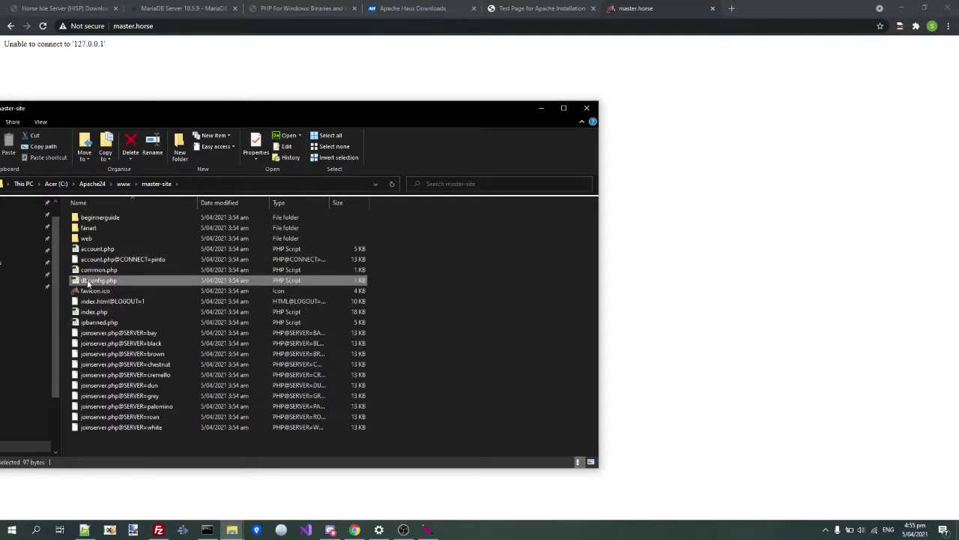
{"action": "left_click", "coordinate": [122, 332]}
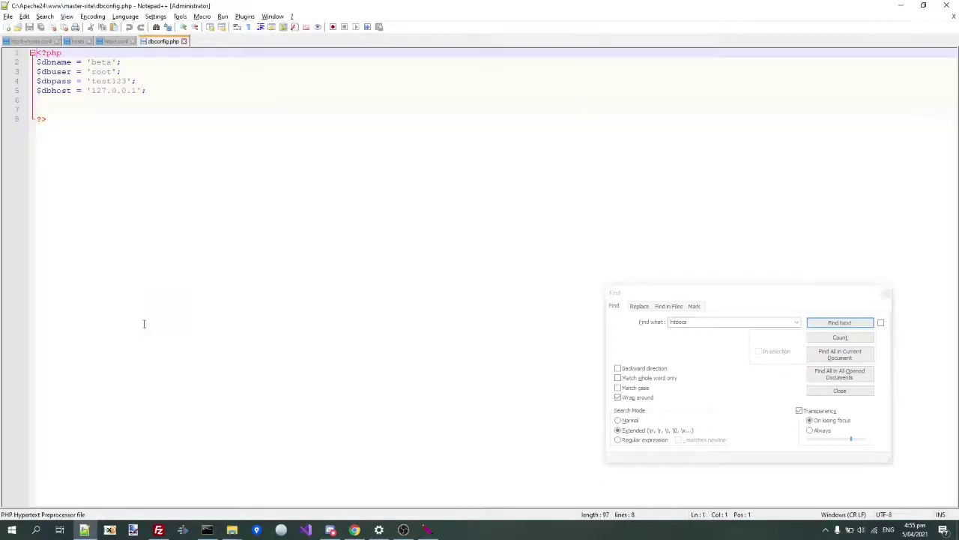
- Change the database name from beta to horseisle, enter the new database password, and save
{"action": "left_click", "coordinate": [110, 72]}
{"action": "double_click", "coordinate": [105, 71]}
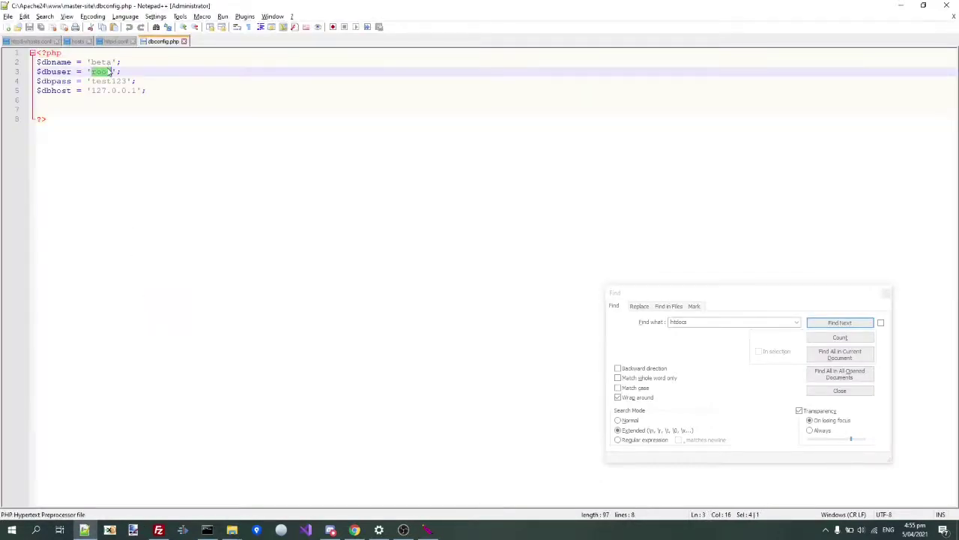
{"action": "double_click", "coordinate": [98, 62]}
{"action": "type", "text": "horseisle"}
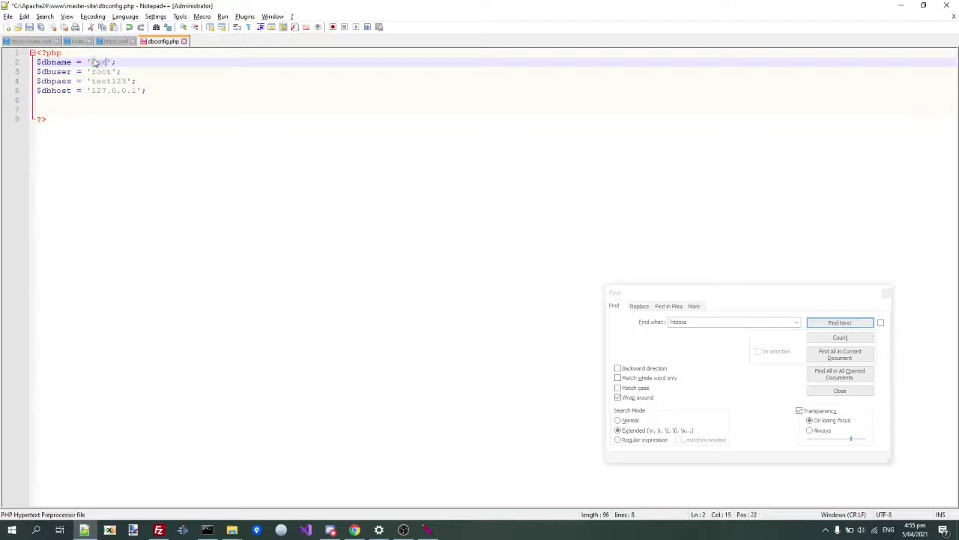
{"action": "key", "text": "Down"}
{"action": "key", "text": "Down"}
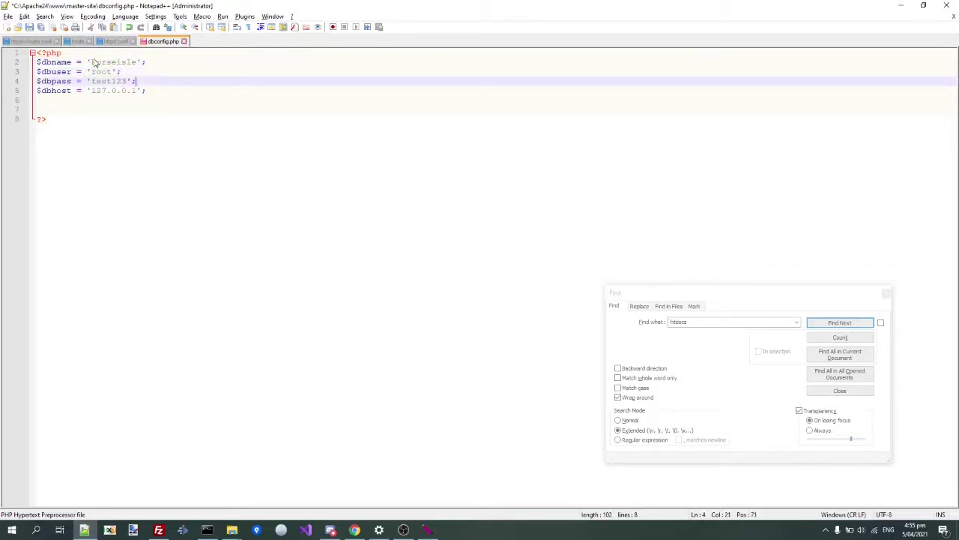
{"action": "key", "text": "shift+Left"}
{"action": "key", "text": "shift+Left"}
{"action": "key", "text": "shift+Left"}
{"action": "key", "text": "shift+Left"}
{"action": "key", "text": "shift+Left"}
{"action": "type", "text": "password"}
{"action": "key", "text": "BackSpace"}
{"action": "key", "text": "ctrl+s"}
{"action": "key", "text": "alt+Tab"}
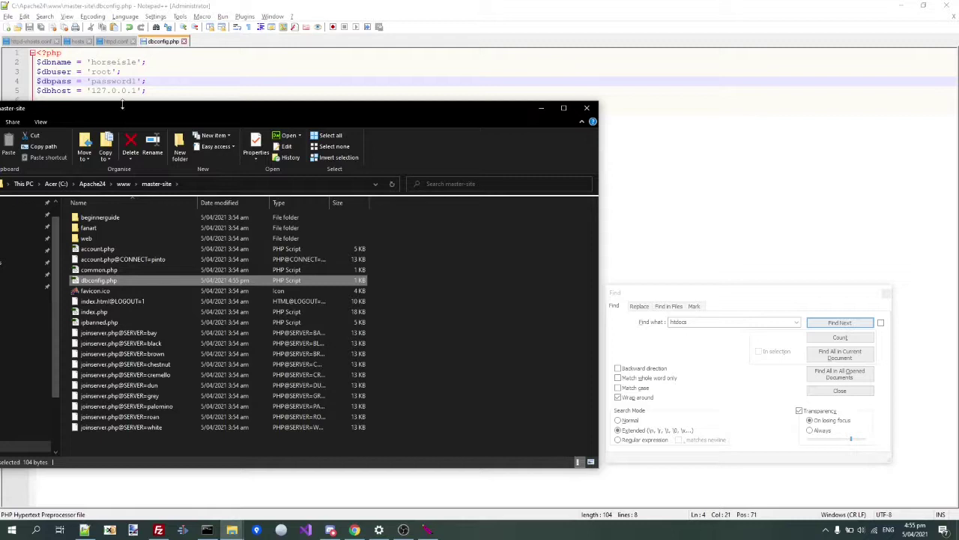
- Open the game-site folder's config.php in Notepad++
{"action": "left_click", "coordinate": [124, 184]}
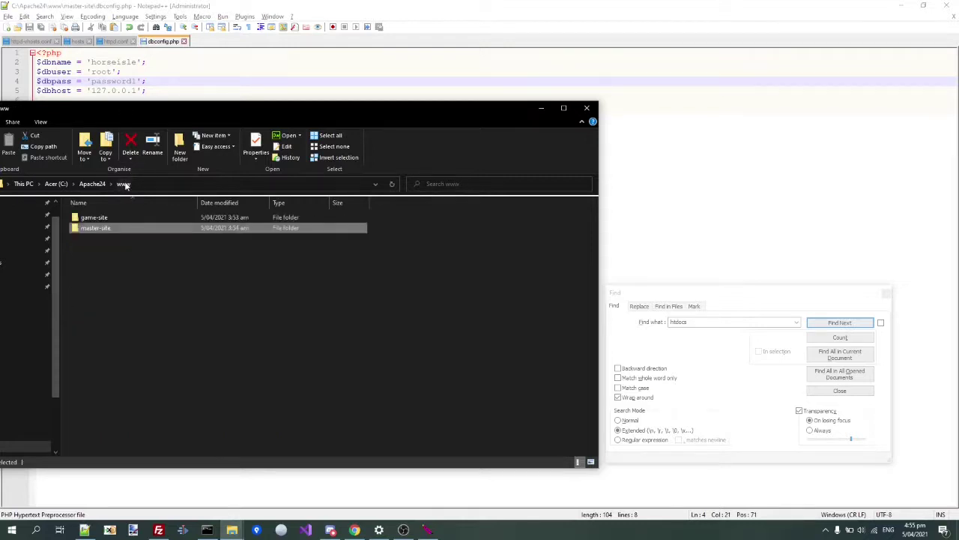
{"action": "double_click", "coordinate": [96, 218]}
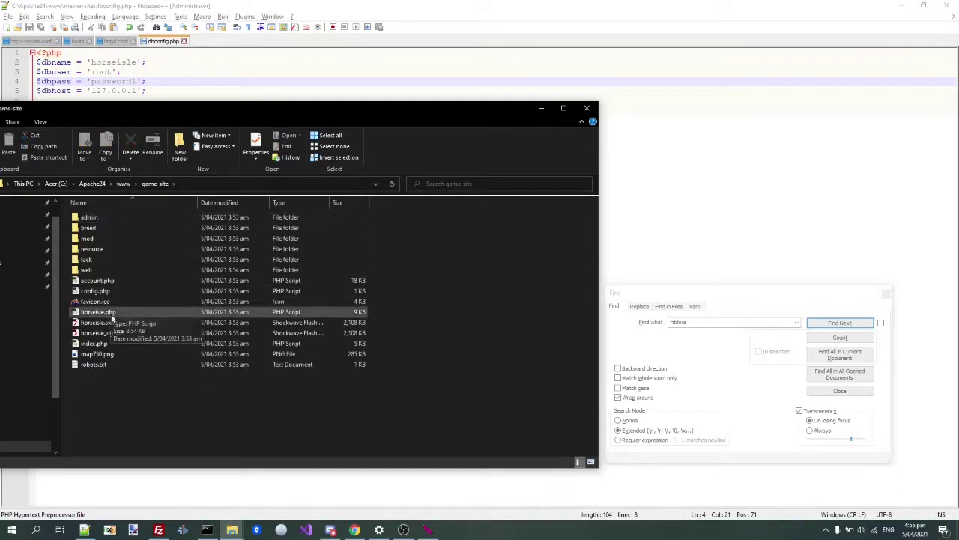
{"action": "left_click", "coordinate": [90, 292]}
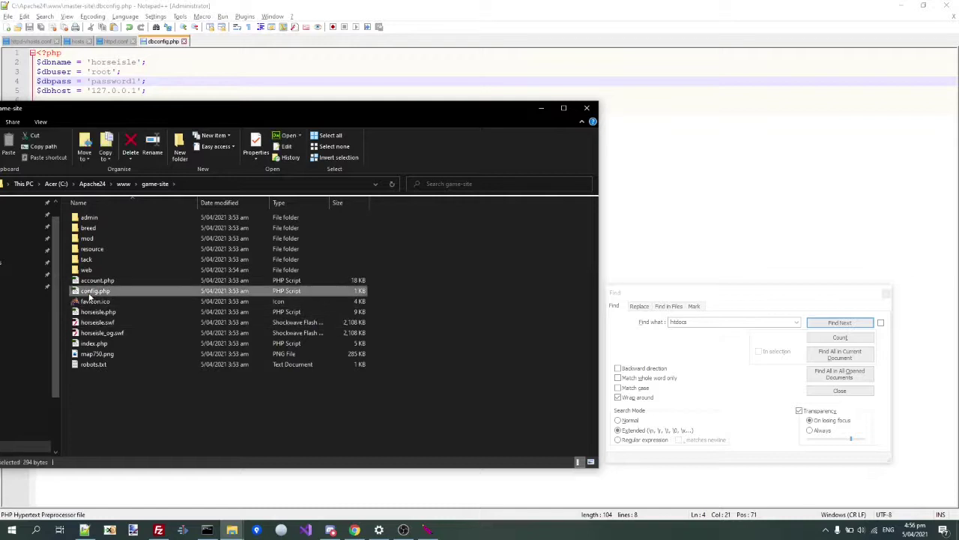
{"action": "double_click", "coordinate": [90, 292]}
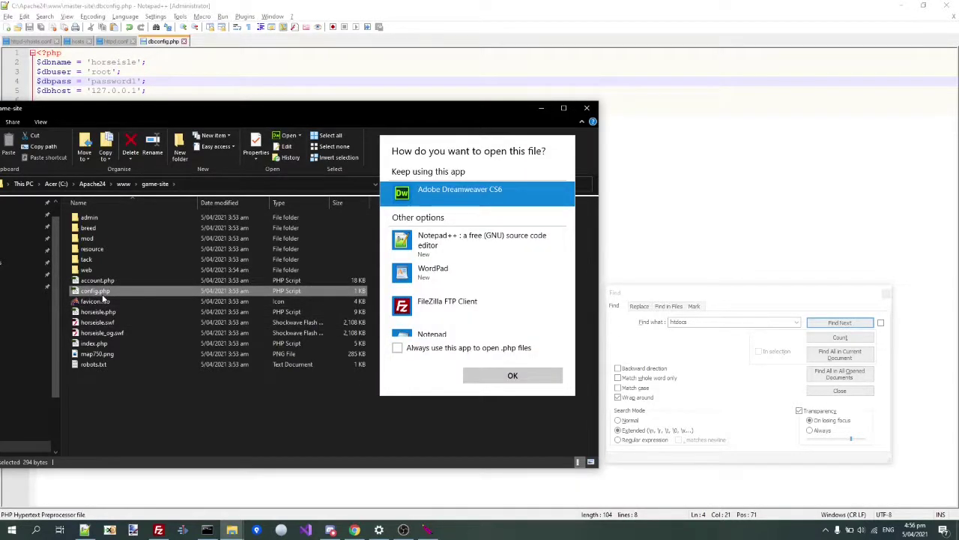
{"action": "key", "text": "Escape"}
{"action": "right_click", "coordinate": [88, 291]}
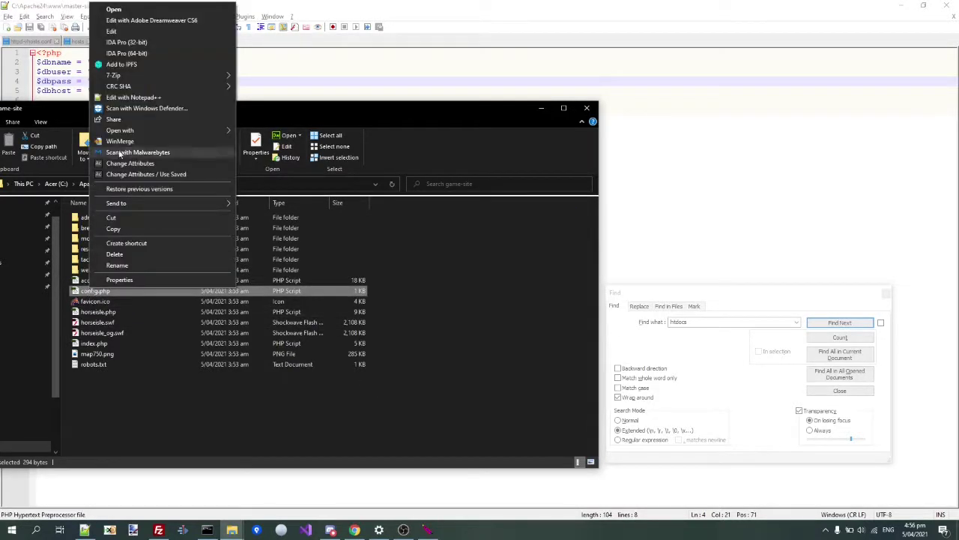
{"action": "left_click", "coordinate": [133, 97]}
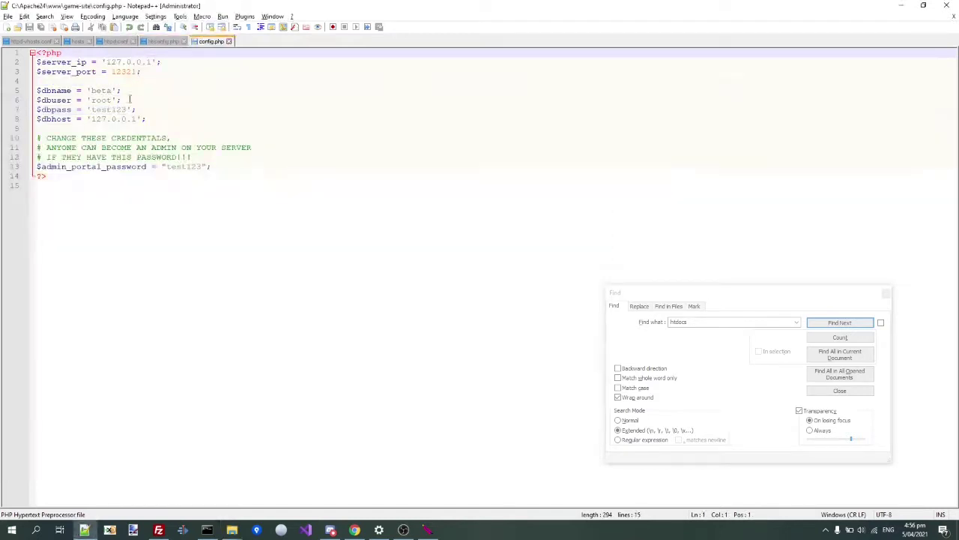
- Replace the admin portal and database passwords and set the database name to horseisle
{"action": "left_click", "coordinate": [125, 110]}
{"action": "left_click", "coordinate": [166, 166]}
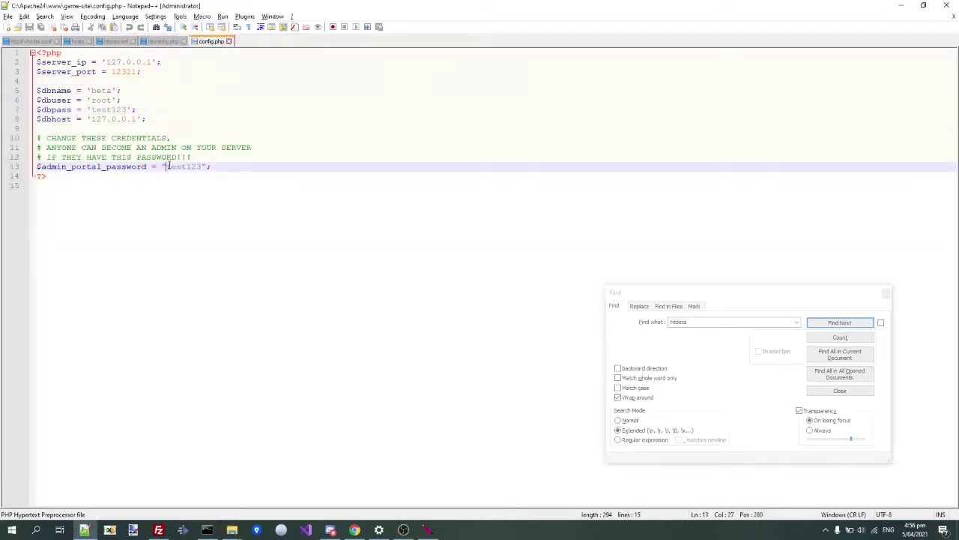
{"action": "left_click_drag", "start_coordinate": [166, 166], "coordinate": [180, 166]}
{"action": "key", "text": "shift+Right"}
{"action": "key", "text": "shift+Right"}
{"action": "type", "text": "passwor"}
{"action": "key", "text": "Up"}
{"action": "key", "text": "Up"}
{"action": "key", "text": "Up"}
{"action": "key", "text": "Up"}
{"action": "key", "text": "Up"}
{"action": "key", "text": "Up"}
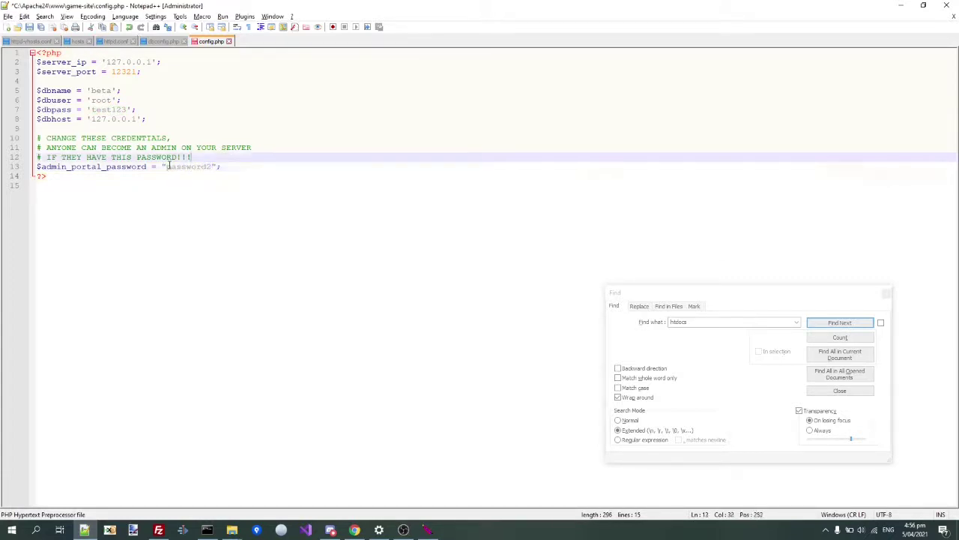
{"action": "key", "text": "shift+Left"}
{"action": "key", "text": "shift+Left"}
{"action": "key", "text": "shift+Left"}
{"action": "key", "text": "shift+Left"}
{"action": "key", "text": "shift+Left"}
{"action": "key", "text": "shift+Left"}
{"action": "key", "text": "shift+Left"}
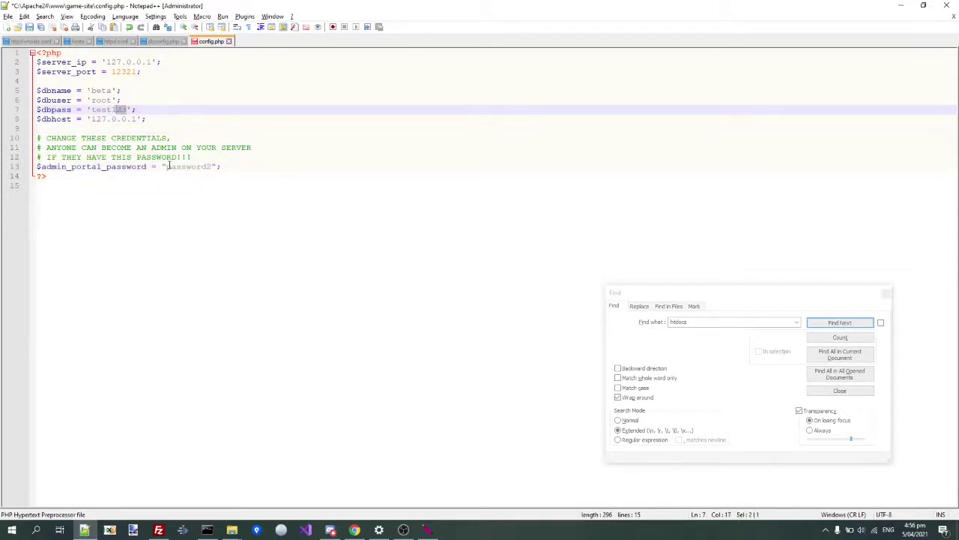
{"action": "type", "text": "password1"}
{"action": "key", "text": "Up"}
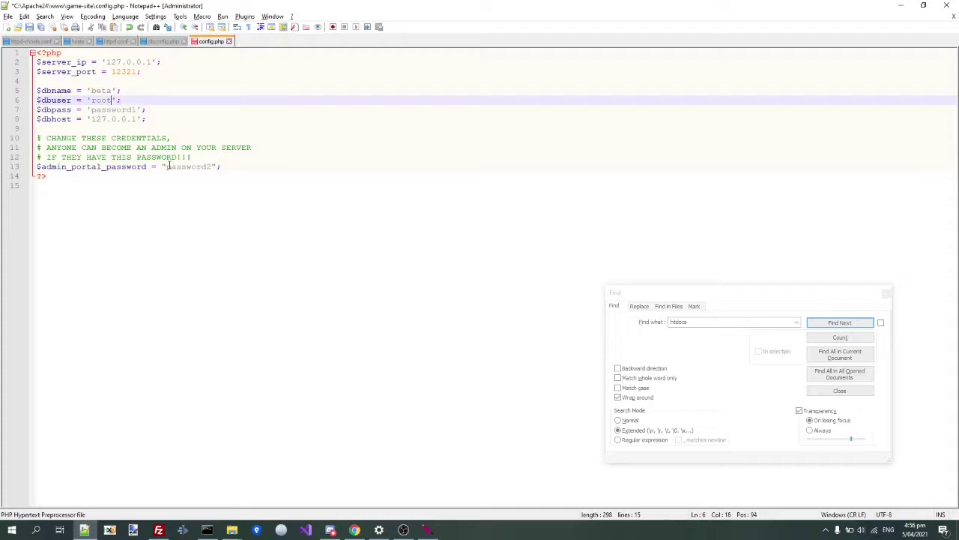
{"action": "key", "text": "Up"}
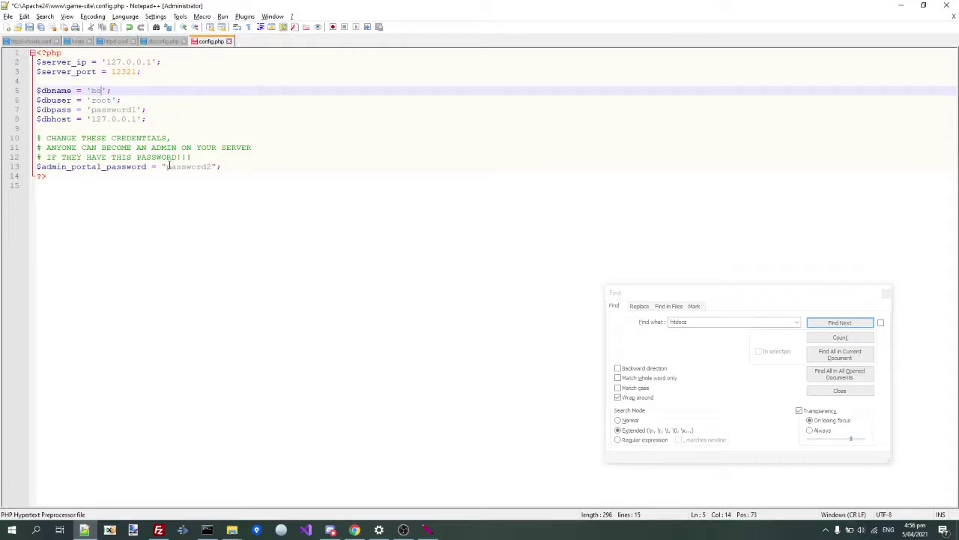
{"action": "type", "text": "isle"}
- Check the 127.0.0.1 server IP and port lines, then save config.php
{"action": "key", "text": "Up"}
{"action": "key", "text": "Up"}
{"action": "key", "text": "Up"}
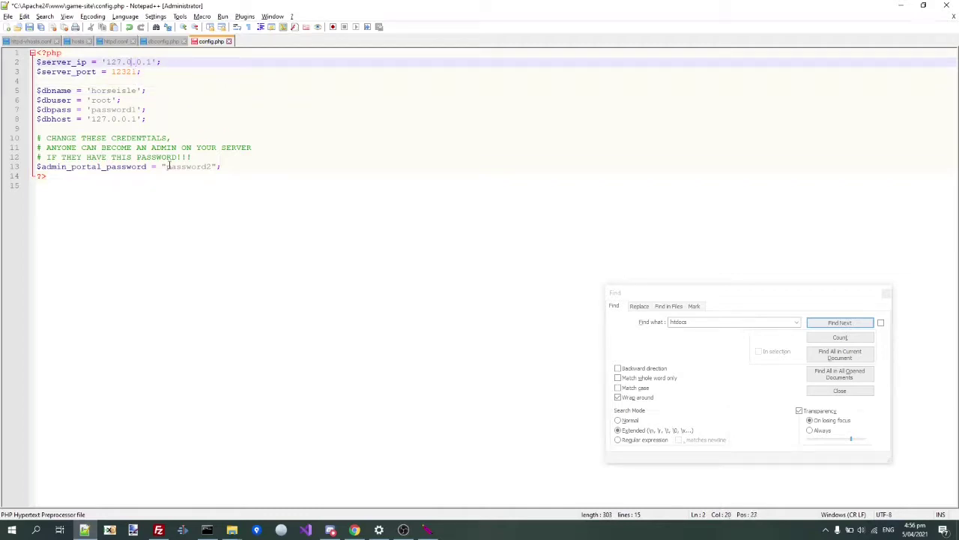
{"action": "key", "text": "Down"}
{"action": "key", "text": "Up"}
{"action": "key", "text": "Left"}
{"action": "key", "text": "shift+Right"}
{"action": "key", "text": "shift+Right"}
{"action": "key", "text": "shift+Right"}
{"action": "key", "text": "shift+Right"}
{"action": "key", "text": "shift+Right"}
{"action": "key", "text": "shift+Right"}
{"action": "key", "text": "shift+Right"}
{"action": "key", "text": "shift+Right"}
{"action": "key", "text": "shift+Right"}
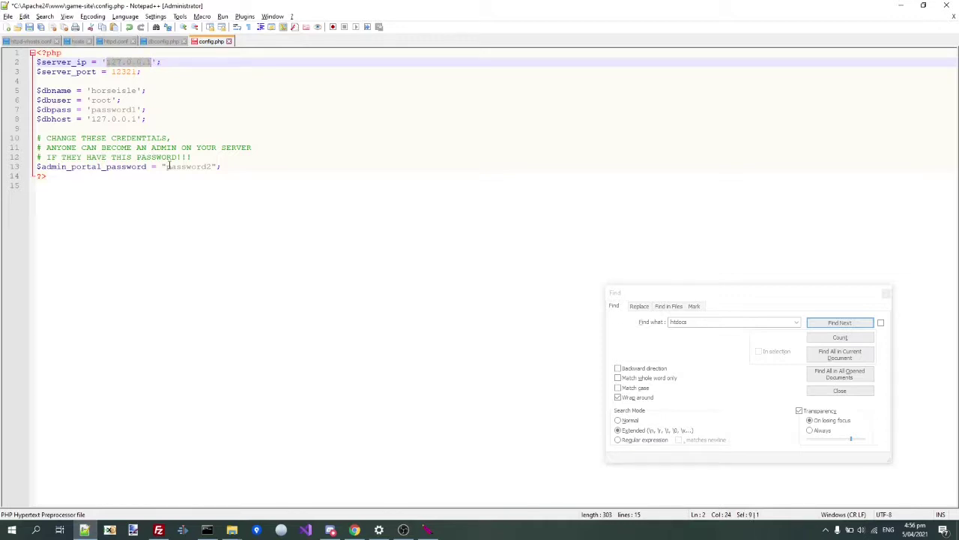
{"action": "key", "text": "Down"}
{"action": "key", "text": "shift+Left"}
{"action": "key", "text": "shift+Left"}
{"action": "key", "text": "shift+Left"}
{"action": "key", "text": "shift+Left"}
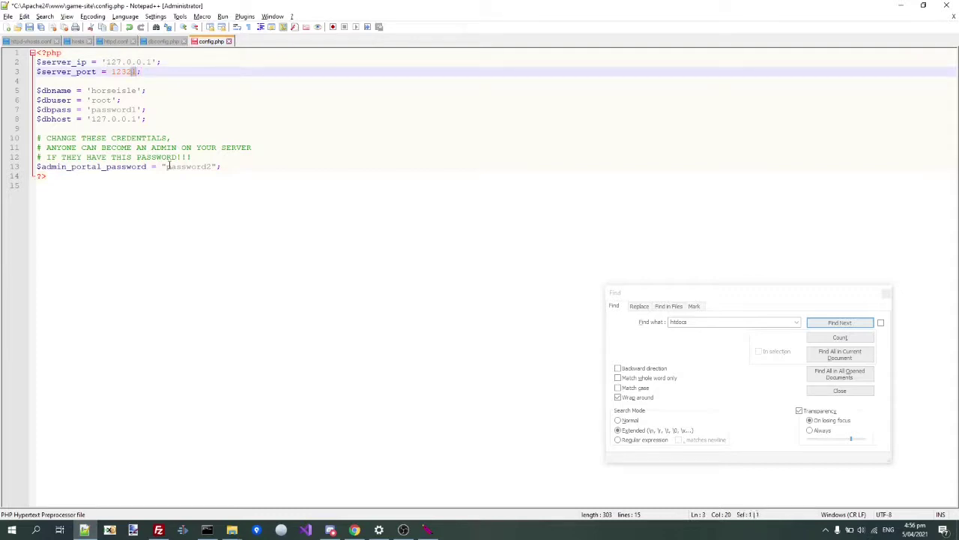
{"action": "key", "text": "shift+Up"}
{"action": "key", "text": "shift+Up"}
{"action": "key", "text": "shift+Right"}
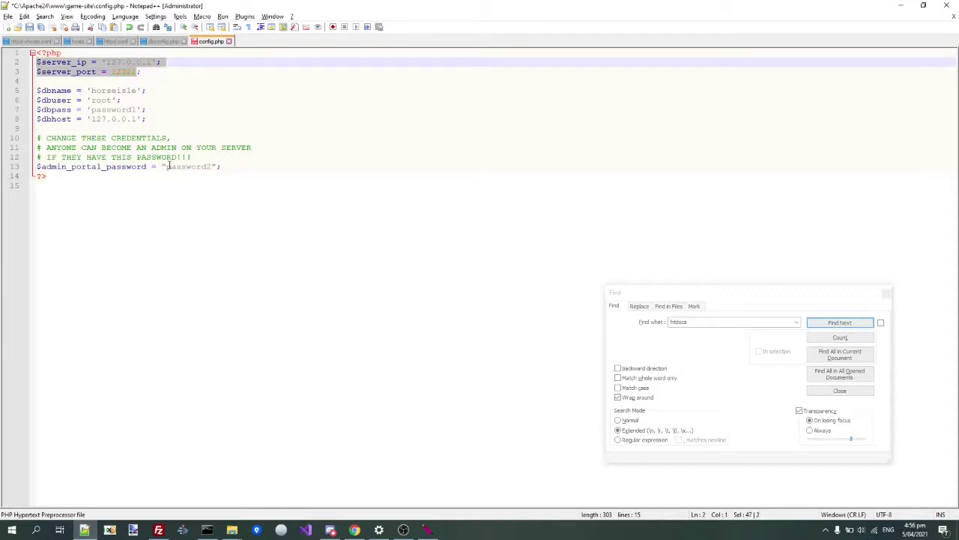
{"action": "key", "text": "shift+Right"}
{"action": "key", "text": "shift+Left"}
{"action": "key", "text": "shift+Left"}
{"action": "key", "text": "Down"}
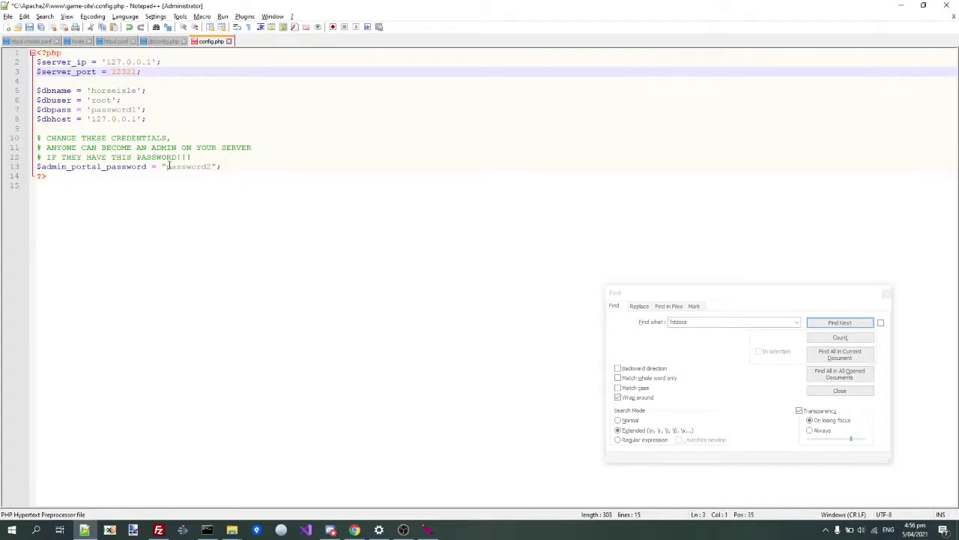
{"action": "key", "text": "ctrl+s"}
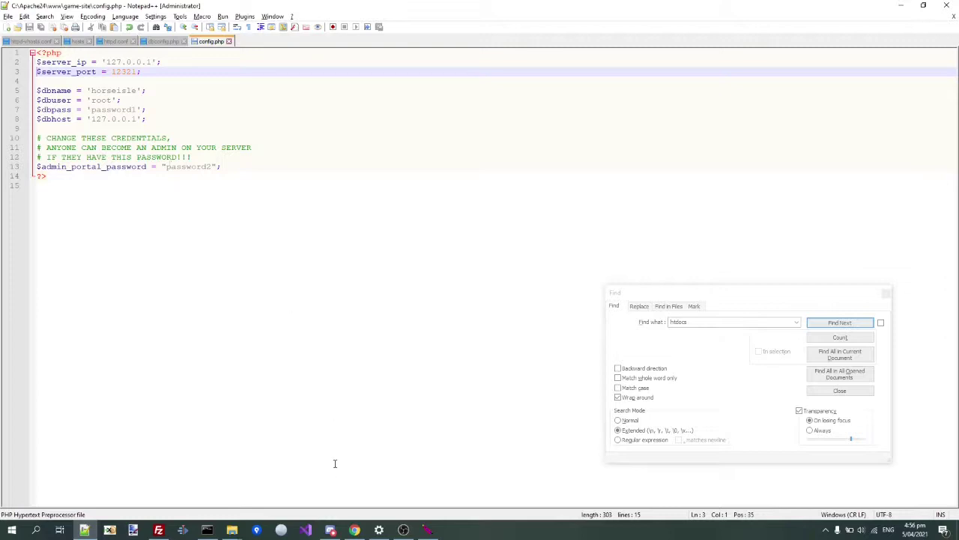
{"action": "left_click", "coordinate": [354, 530]}
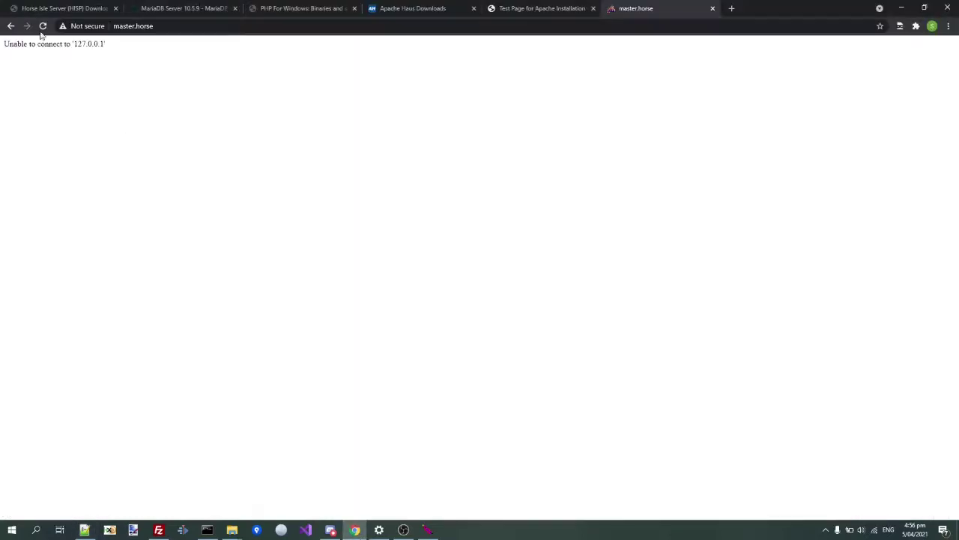
- Reload master.horse to confirm the Horse Isle login page loads, then show File Explorer's open windows
{"action": "left_click", "coordinate": [43, 26]}
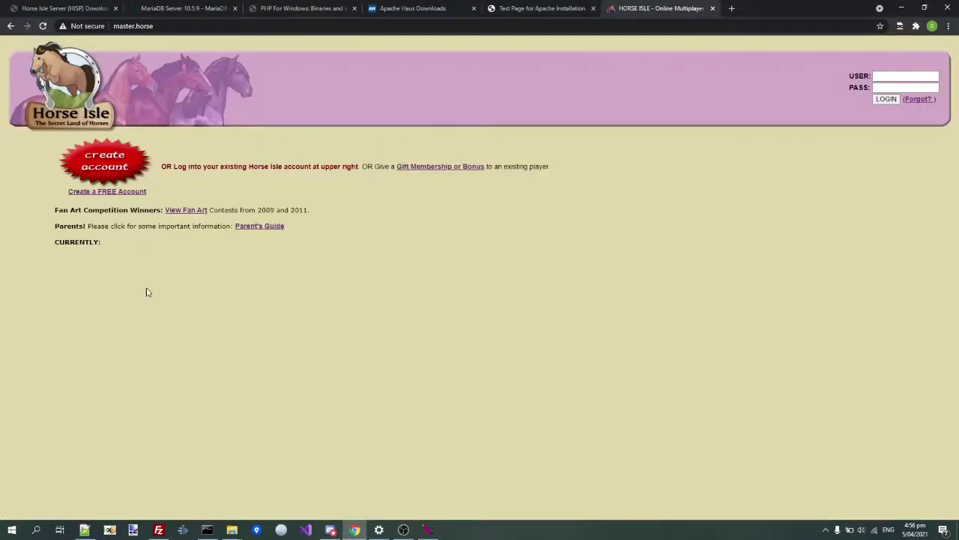
{"action": "left_click_drag", "start_coordinate": [113, 260], "coordinate": [59, 140]}
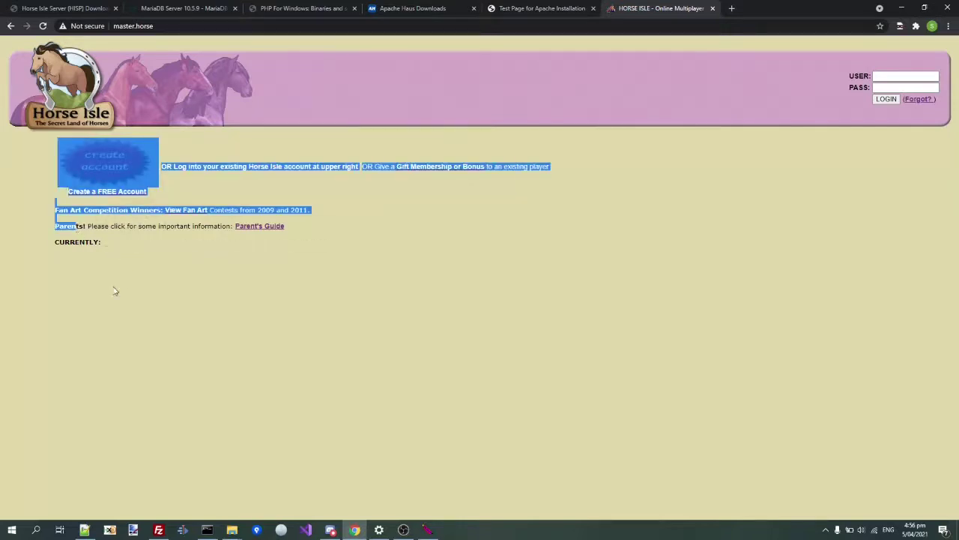
{"action": "left_click", "coordinate": [115, 291]}
{"action": "triple_click", "coordinate": [115, 248]}
{"action": "left_click", "coordinate": [130, 255]}
{"action": "double_click", "coordinate": [130, 255]}
{"action": "left_click", "coordinate": [130, 253]}
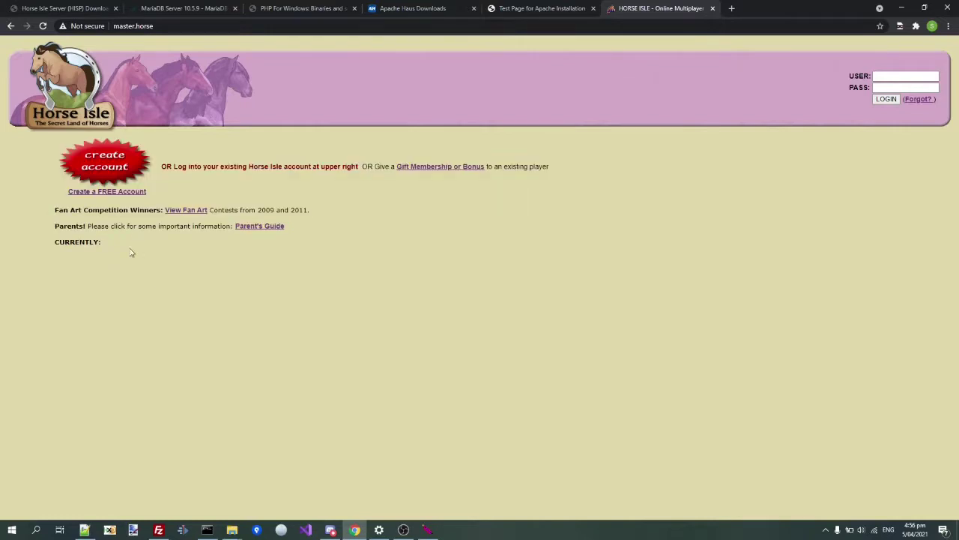
{"action": "left_click", "coordinate": [232, 529]}
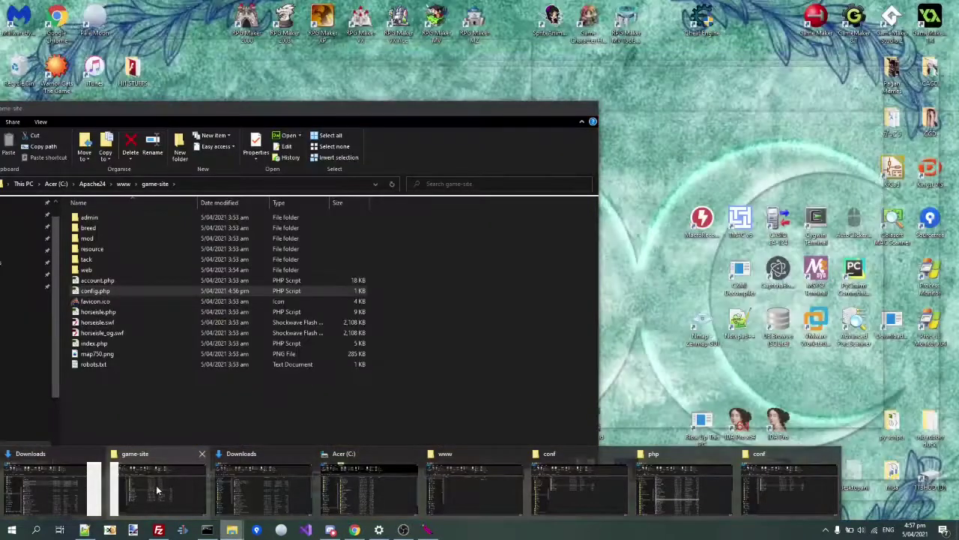
- Bring the www folder window forward and go up to the win-x64 server folder
{"action": "left_click", "coordinate": [156, 490]}
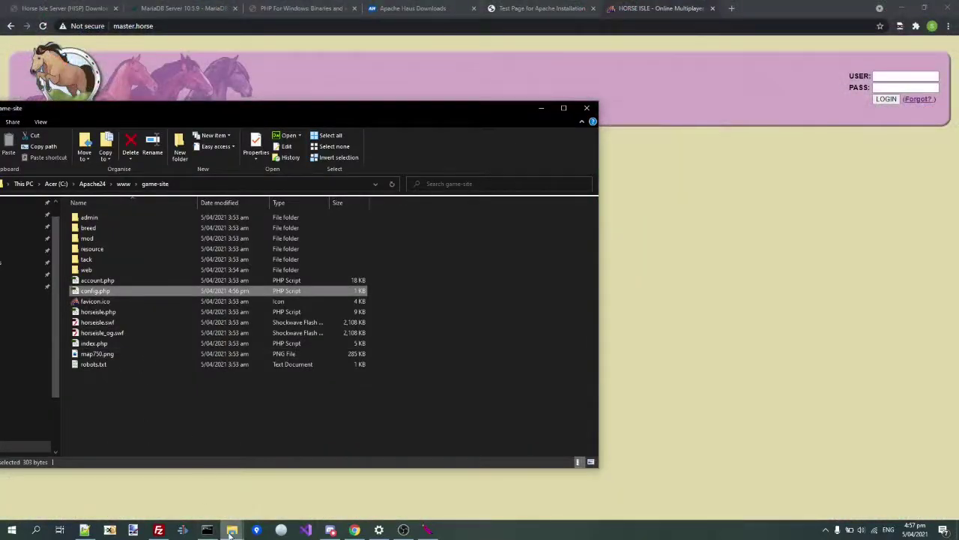
{"action": "mouse_move", "coordinate": [232, 530]}
{"action": "mouse_move", "coordinate": [599, 458]}
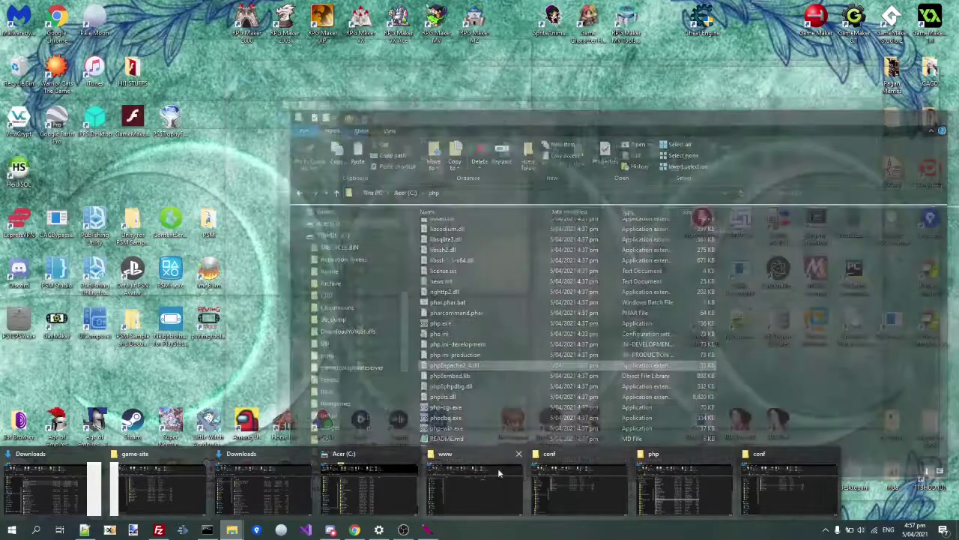
{"action": "left_click", "coordinate": [498, 473]}
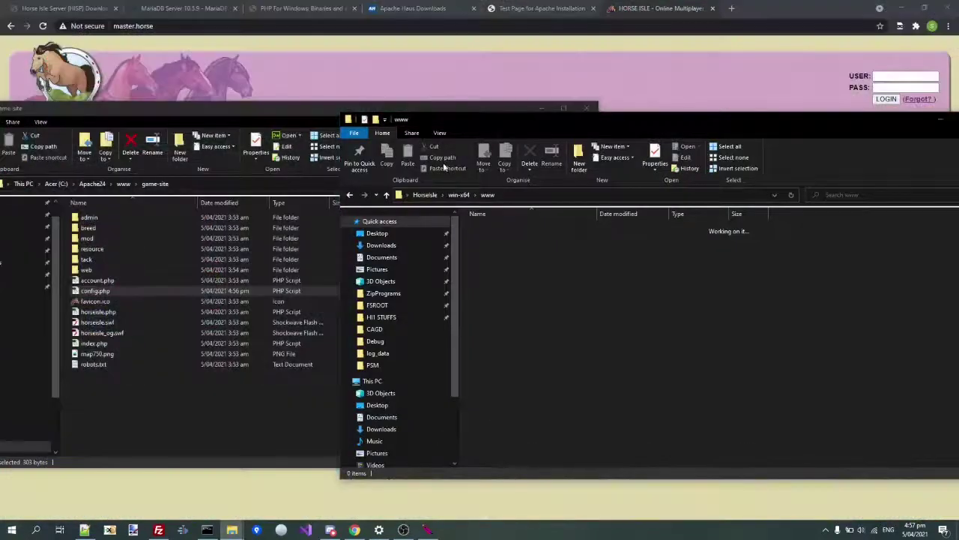
{"action": "left_click", "coordinate": [459, 194]}
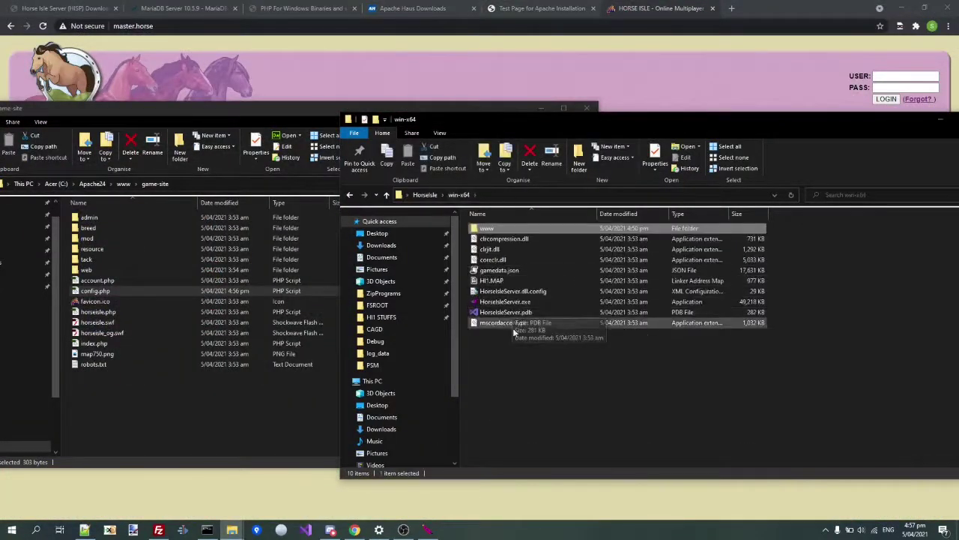
- Run HorseIsleServer.exe once to generate server.properties, then bring up that file's context menu
{"action": "left_click", "coordinate": [486, 302]}
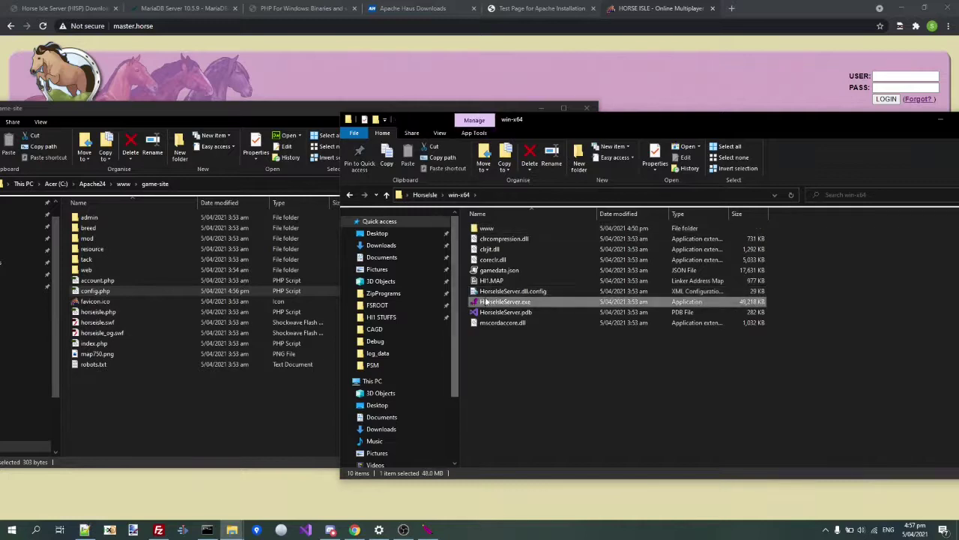
{"action": "key", "text": "Return"}
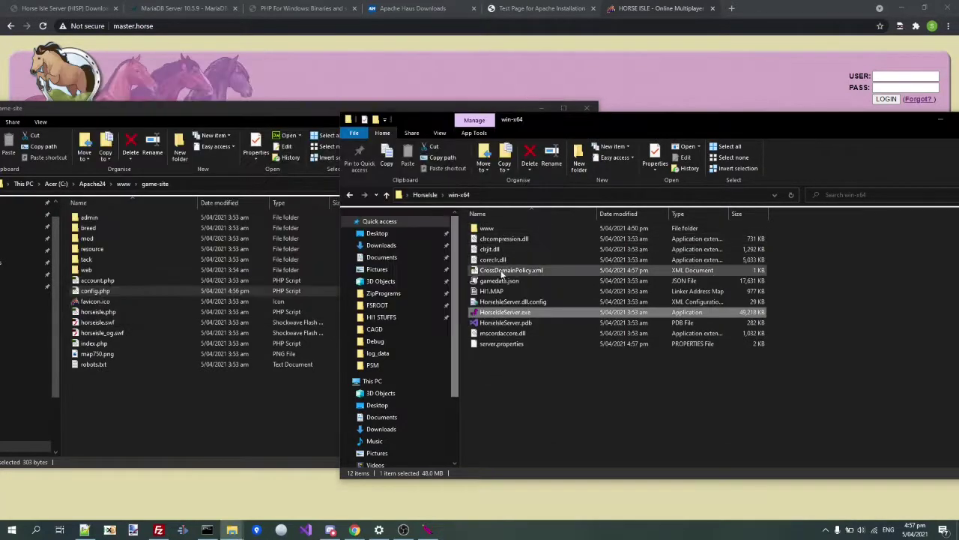
{"action": "left_click", "coordinate": [487, 345]}
{"action": "double_click", "coordinate": [487, 344]}
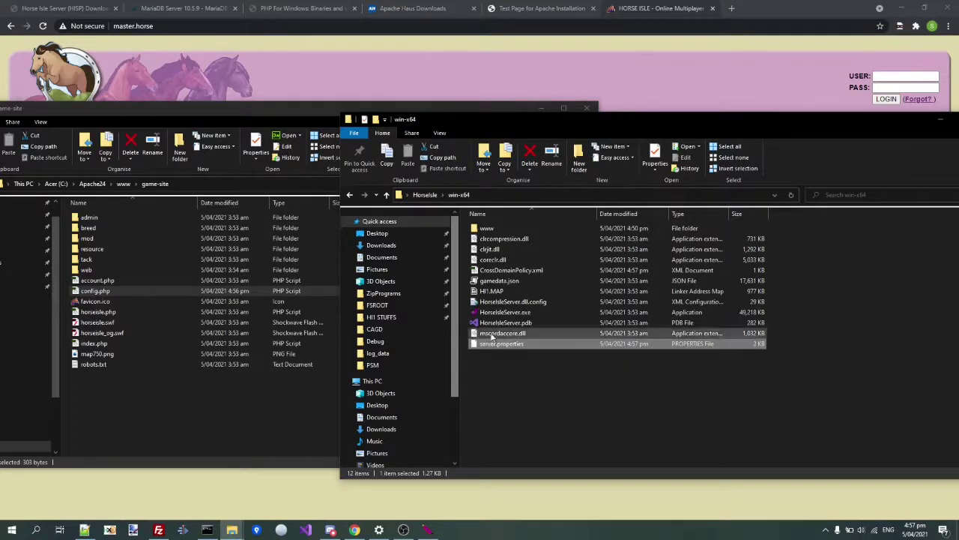
{"action": "left_click", "coordinate": [496, 343]}
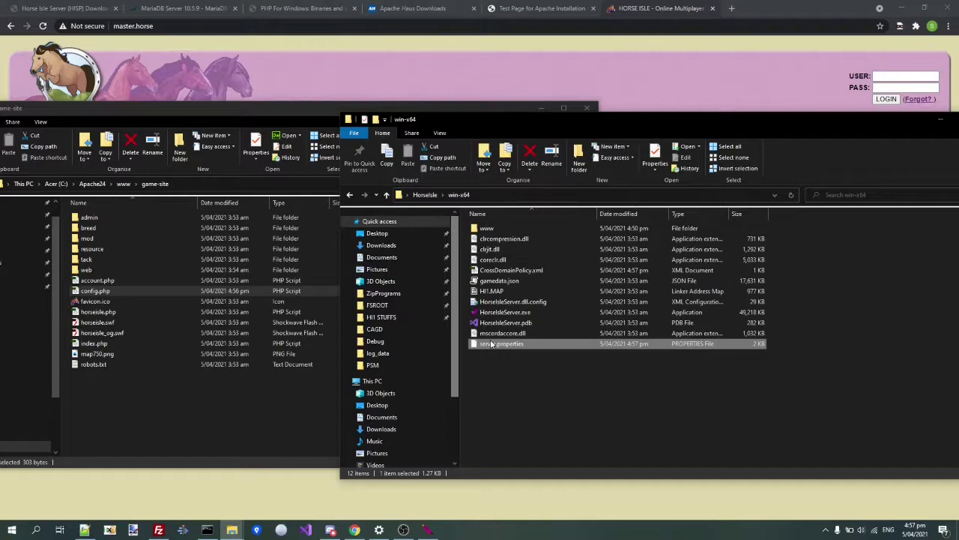
{"action": "right_click", "coordinate": [491, 344]}
- Open server.properties in Notepad++, set db_name to horseisle and enter the database password
{"action": "left_click", "coordinate": [503, 153]}
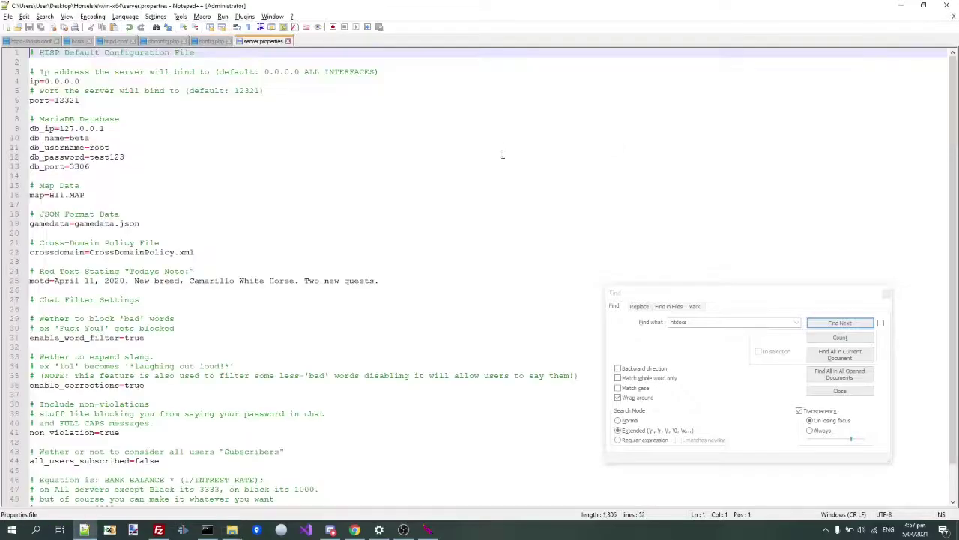
{"action": "left_click", "coordinate": [113, 142]}
{"action": "key", "text": "BackSpace"}
{"action": "key", "text": "BackSpace"}
{"action": "key", "text": "BackSpace"}
{"action": "key", "text": "BackSpace"}
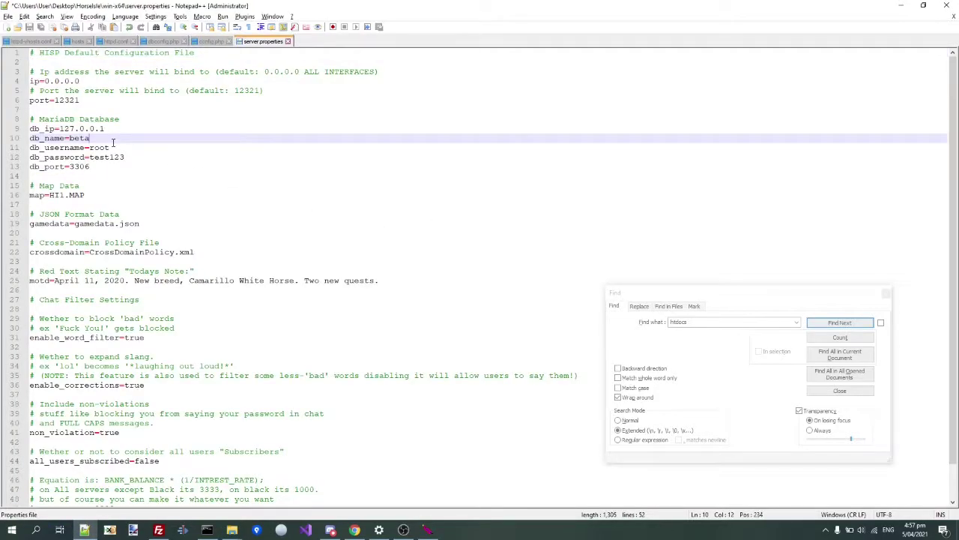
{"action": "type", "text": "horseisle"}
{"action": "key", "text": "Down"}
{"action": "key", "text": "Down"}
{"action": "key", "text": "BackSpace"}
{"action": "key", "text": "BackSpace"}
{"action": "key", "text": "BackSpace"}
{"action": "key", "text": "BackSpace"}
{"action": "type", "text": "password"}
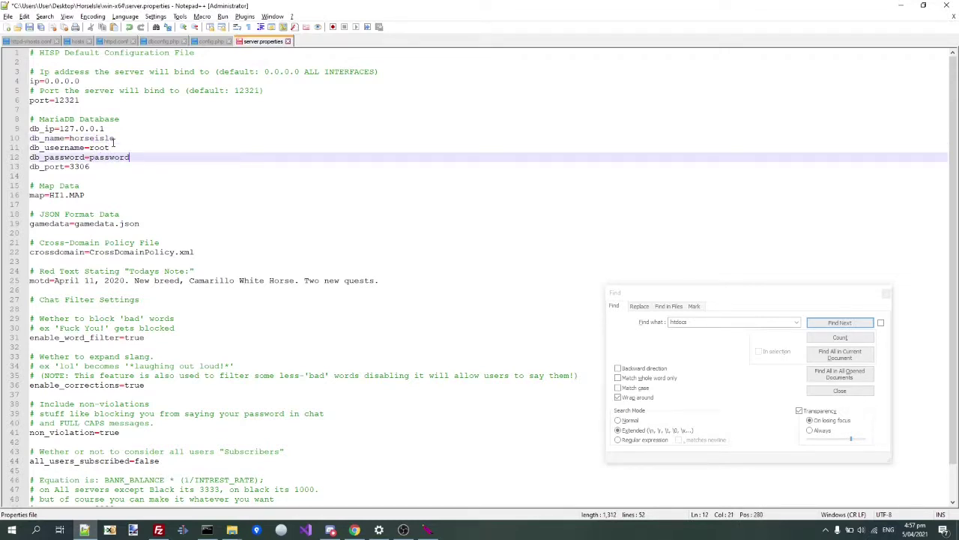
- Set enable_word_filter, enable_corrections and non_violation to false
{"action": "scroll", "coordinate": [112, 139], "scroll_direction": "down", "scroll_amount": 1}
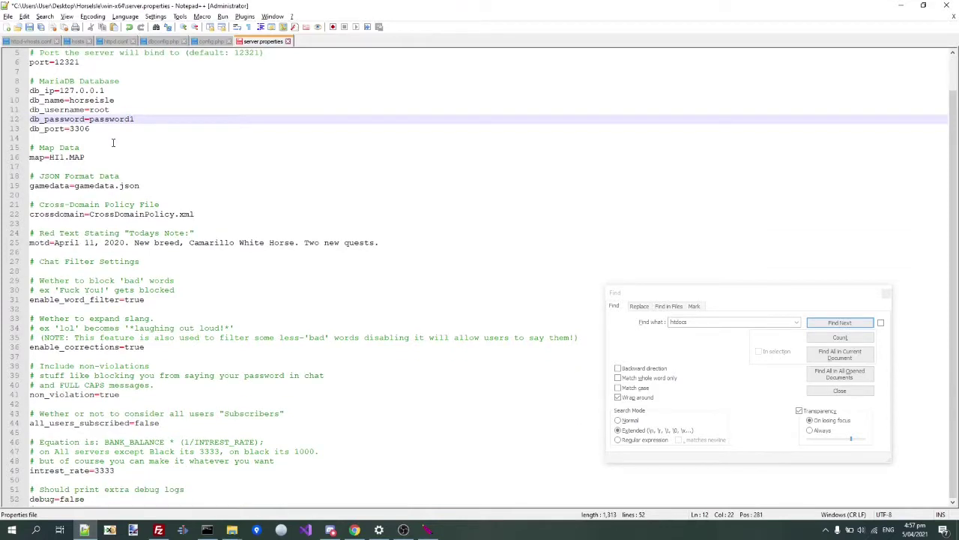
{"action": "left_click", "coordinate": [180, 397]}
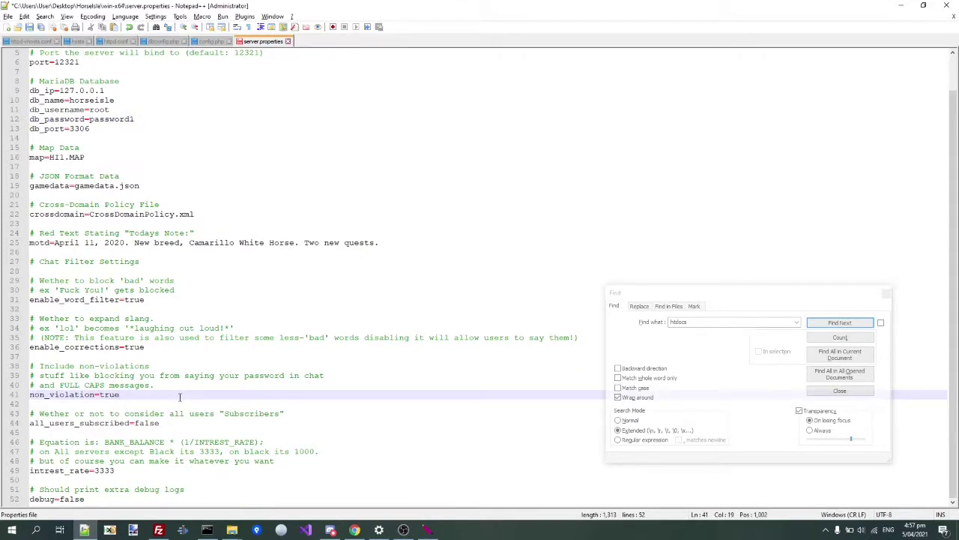
{"action": "key", "text": "Up"}
{"action": "key", "text": "Up"}
{"action": "key", "text": "Up"}
{"action": "key", "text": "Up"}
{"action": "key", "text": "Up"}
{"action": "key", "text": "End"}
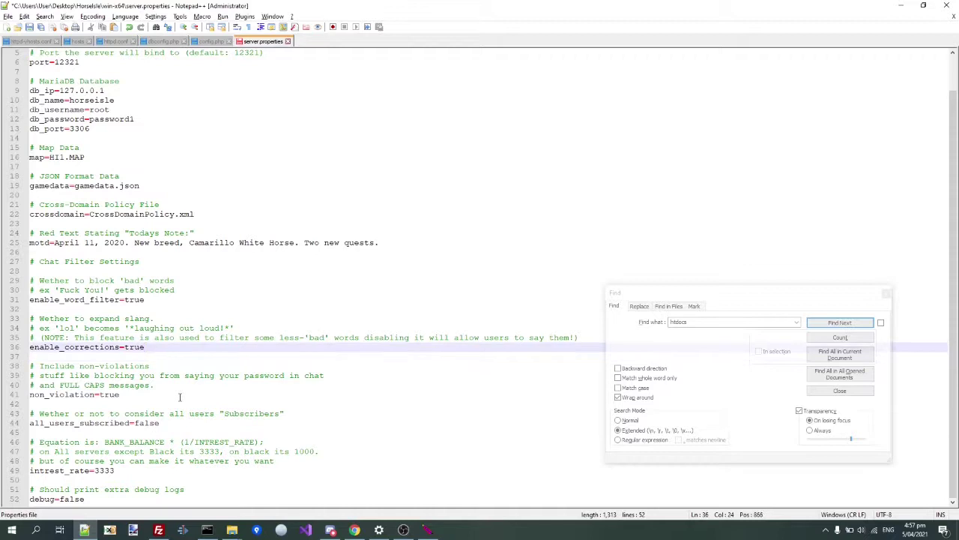
{"action": "key", "text": "Up"}
{"action": "key", "text": "Up"}
{"action": "key", "text": "Up"}
{"action": "key", "text": "Up"}
{"action": "key", "text": "Up"}
{"action": "key", "text": "BackSpace"}
{"action": "key", "text": "BackSpace"}
{"action": "key", "text": "BackSpace"}
{"action": "key", "text": "BackSpace"}
{"action": "type", "text": "false"}
{"action": "key", "text": "Down"}
{"action": "key", "text": "Down"}
{"action": "key", "text": "Down"}
{"action": "key", "text": "Down"}
{"action": "key", "text": "Down"}
{"action": "key", "text": "BackSpace"}
{"action": "type", "text": "fa"}
{"action": "key", "text": "Down"}
{"action": "key", "text": "Down"}
{"action": "key", "text": "Down"}
{"action": "key", "text": "Down"}
{"action": "key", "text": "Down"}
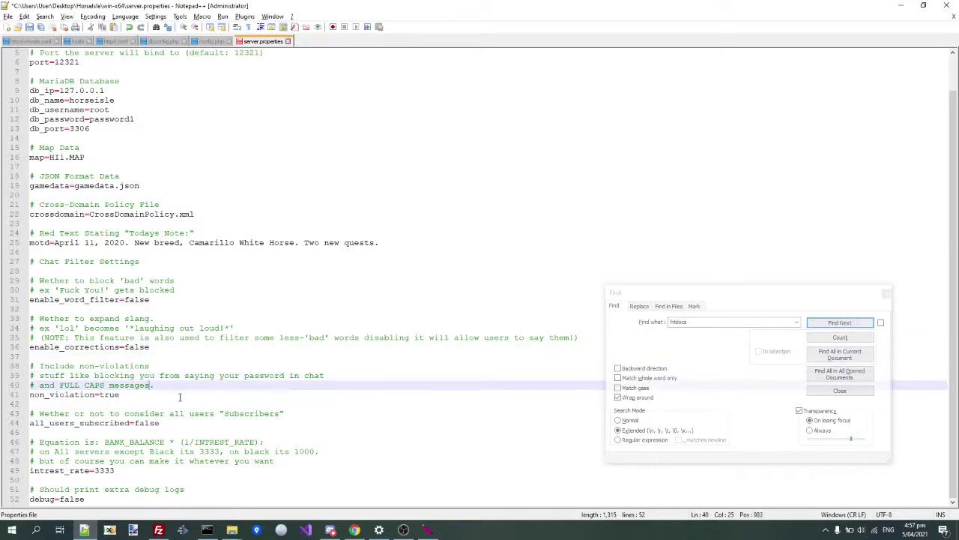
{"action": "key", "text": "BackSpace"}
{"action": "key", "text": "BackSpace"}
{"action": "type", "text": "fals"}
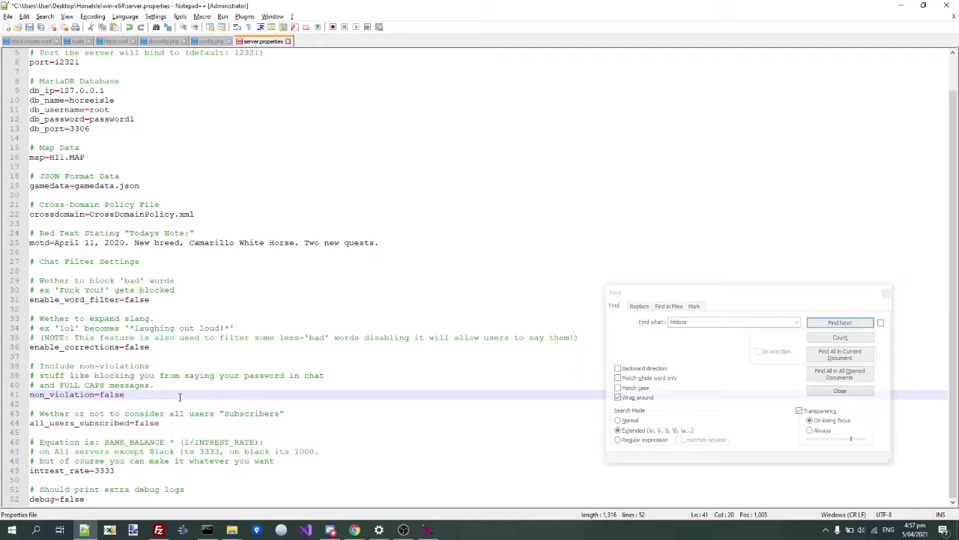
- Set all_users_subscribed to true, review the settings and save server.properties
{"action": "key", "text": "Down"}
{"action": "key", "text": "Down"}
{"action": "key", "text": "Down"}
{"action": "key", "text": "Down"}
{"action": "key", "text": "Left"}
{"action": "key", "text": "BackSpace"}
{"action": "key", "text": "BackSpace"}
{"action": "key", "text": "BackSpace"}
{"action": "key", "text": "BackSpace"}
{"action": "key", "text": "BackSpace"}
{"action": "type", "text": "true"}
{"action": "key", "text": "Down"}
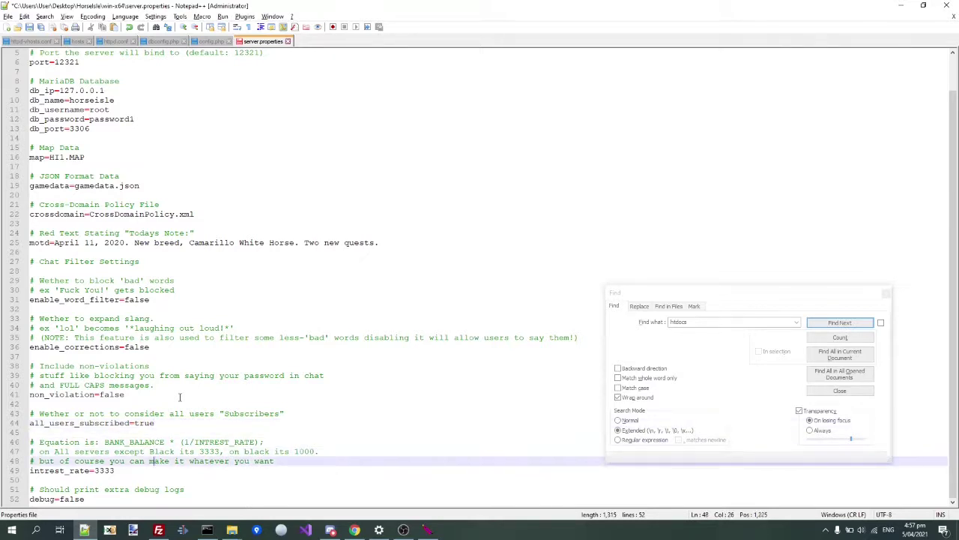
{"action": "key", "text": "Up"}
{"action": "key", "text": "Up"}
{"action": "key", "text": "Up"}
{"action": "key", "text": "Up"}
{"action": "key", "text": "Up"}
{"action": "key", "text": "Up"}
{"action": "key", "text": "Up"}
{"action": "key", "text": "Up"}
{"action": "key", "text": "Up"}
{"action": "key", "text": "Up"}
{"action": "key", "text": "Up"}
{"action": "key", "text": "Up"}
{"action": "key", "text": "Up"}
{"action": "key", "text": "Up"}
{"action": "key", "text": "Up"}
{"action": "key", "text": "Up"}
{"action": "key", "text": "Up"}
{"action": "key", "text": "Up"}
{"action": "key", "text": "Up"}
{"action": "key", "text": "Up"}
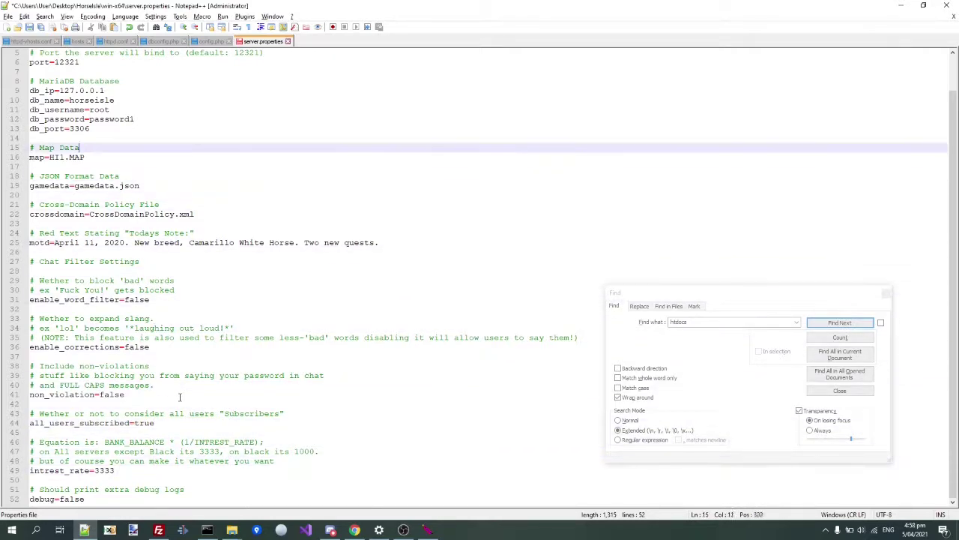
{"action": "key", "text": "Down"}
{"action": "key", "text": "Down"}
{"action": "key", "text": "Down"}
{"action": "key", "text": "Down"}
{"action": "key", "text": "Down"}
{"action": "key", "text": "Down"}
{"action": "key", "text": "Down"}
{"action": "key", "text": "Down"}
{"action": "key", "text": "Down"}
{"action": "key", "text": "Down"}
{"action": "key", "text": "Down"}
{"action": "key", "text": "Down"}
{"action": "key", "text": "Down"}
{"action": "key", "text": "Down"}
{"action": "key", "text": "Down"}
{"action": "key", "text": "Down"}
{"action": "key", "text": "Down"}
{"action": "key", "text": "Down"}
{"action": "key", "text": "Down"}
{"action": "key", "text": "Down"}
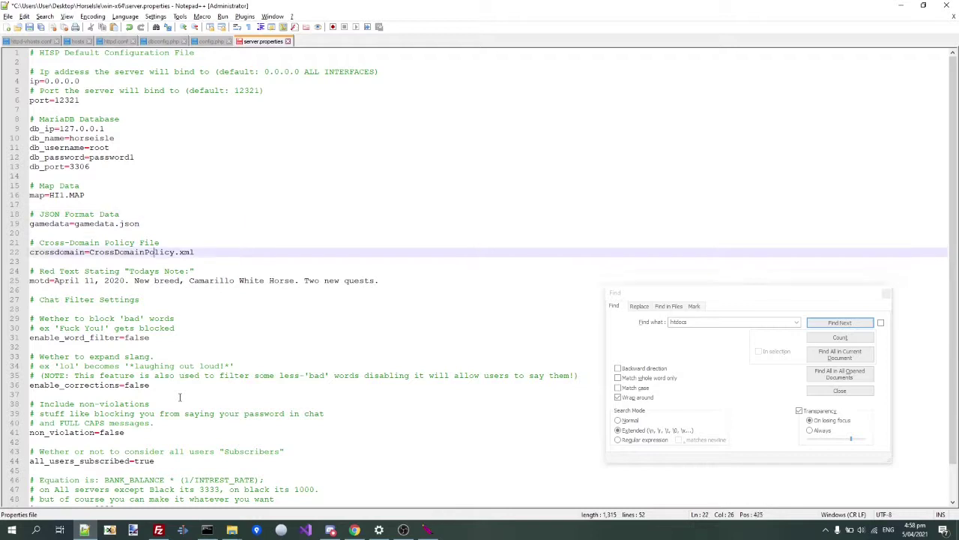
{"action": "key", "text": "End"}
{"action": "key", "text": "Up"}
{"action": "key", "text": "Up"}
{"action": "key", "text": "Up"}
{"action": "key", "text": "Up"}
{"action": "key", "text": "Up"}
{"action": "key", "text": "Up"}
{"action": "key", "text": "Up"}
{"action": "key", "text": "Up"}
{"action": "key", "text": "Up"}
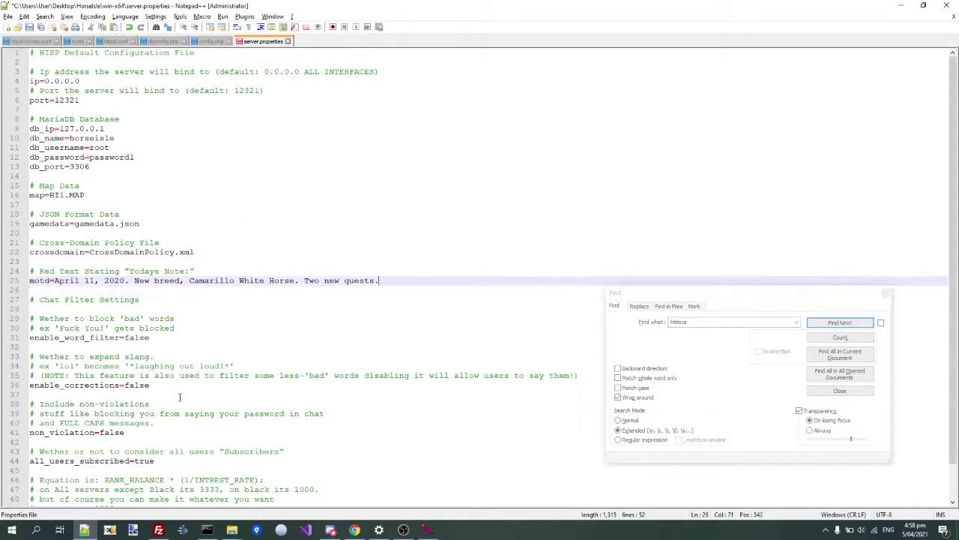
{"action": "key", "text": "Up"}
{"action": "key", "text": "Up"}
{"action": "key", "text": "Up"}
{"action": "key", "text": "Up"}
{"action": "key", "text": "Up"}
{"action": "key", "text": "Up"}
{"action": "key", "text": "Up"}
{"action": "key", "text": "Up"}
{"action": "key", "text": "Up"}
{"action": "key", "text": "Up"}
{"action": "key", "text": "Up"}
{"action": "key", "text": "Up"}
{"action": "key", "text": "Up"}
{"action": "key", "text": "Up"}
{"action": "key", "text": "Up"}
{"action": "key", "text": "Up"}
{"action": "key", "text": "Up"}
{"action": "key", "text": "Home"}
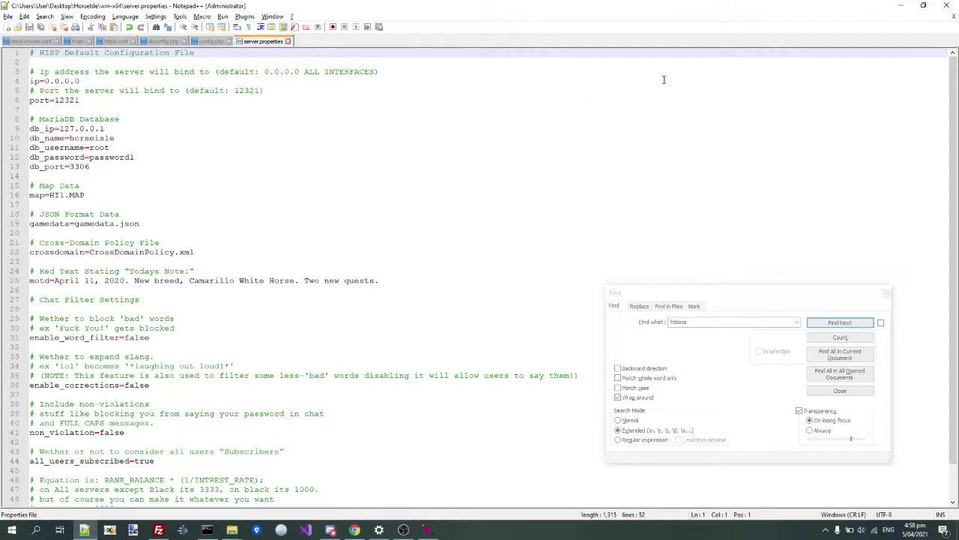
- Minimize Notepad++ and launch the HISP server from HorseIsleServer.exe
{"action": "left_click", "coordinate": [904, 13]}
{"action": "left_click", "coordinate": [520, 315]}
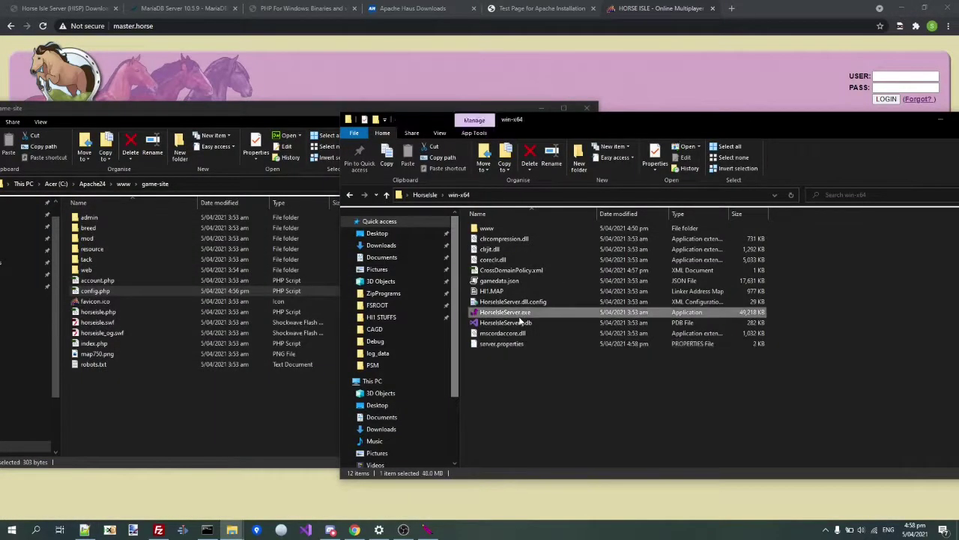
{"action": "double_click", "coordinate": [520, 318]}
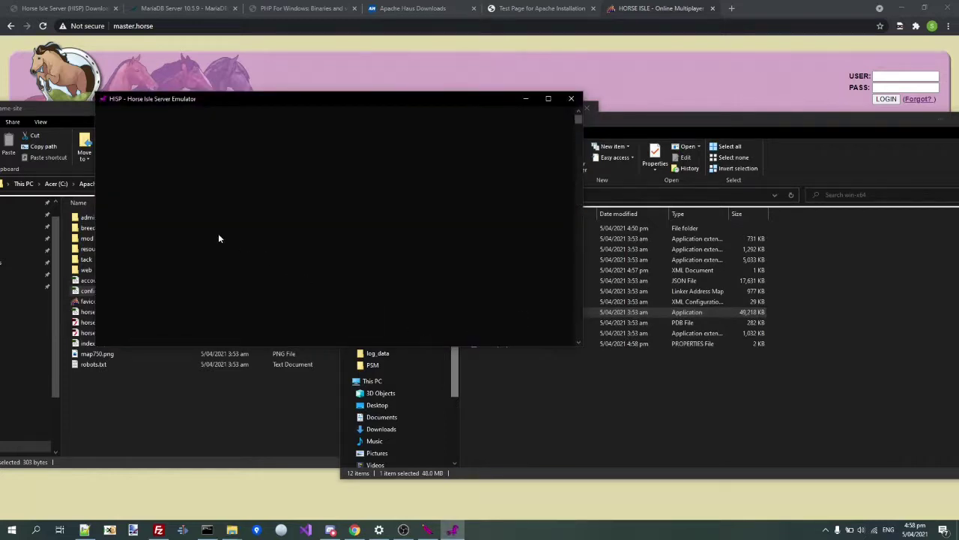